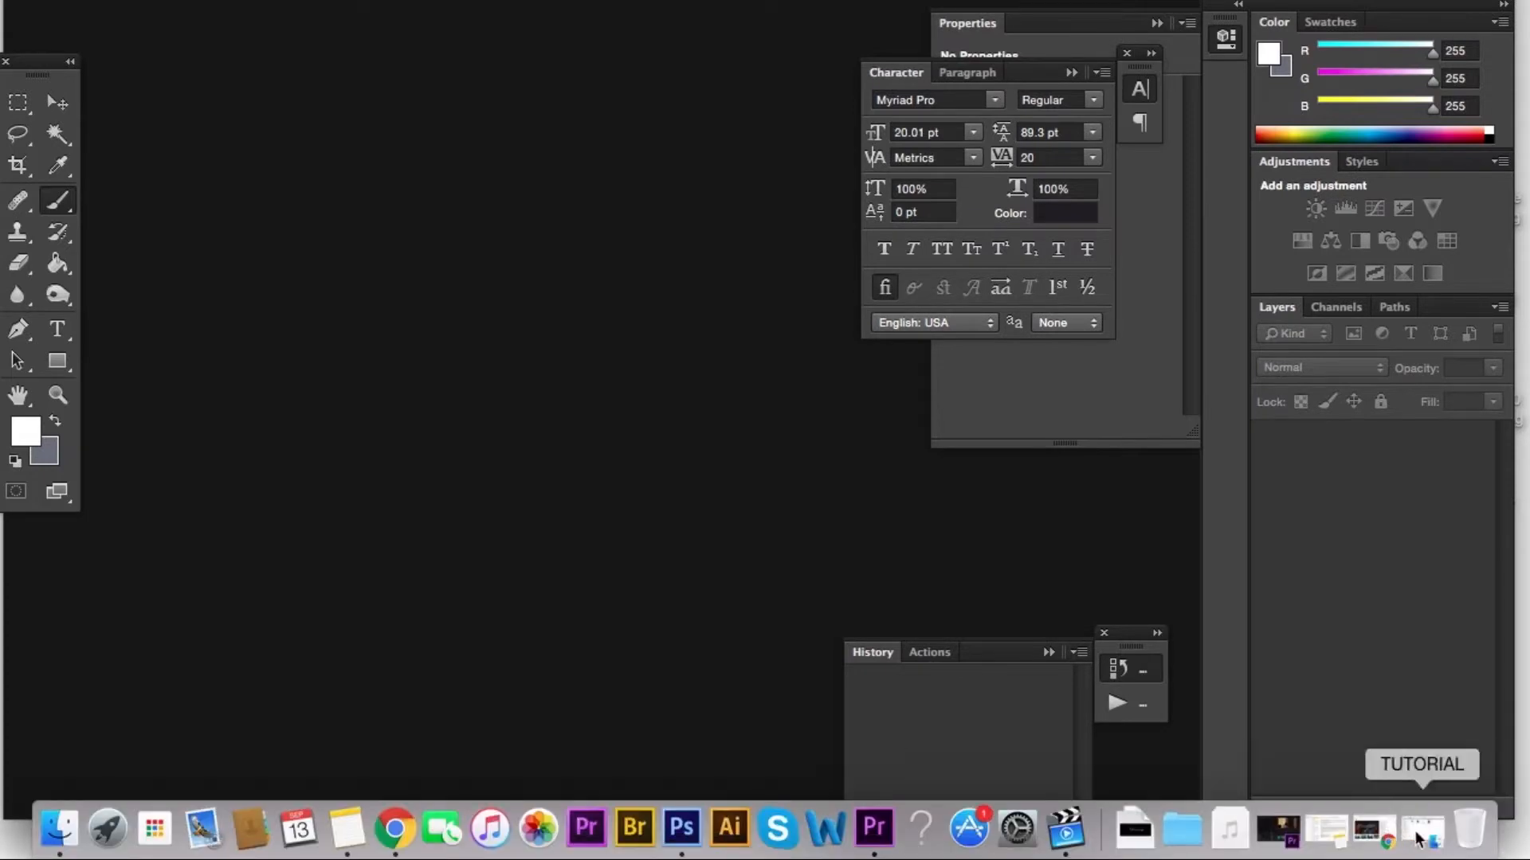
Open IMG_8192.jpg from the TUTORIAL folder in Photoshop.
{"action": "left_click", "coordinate": [1418, 836]}
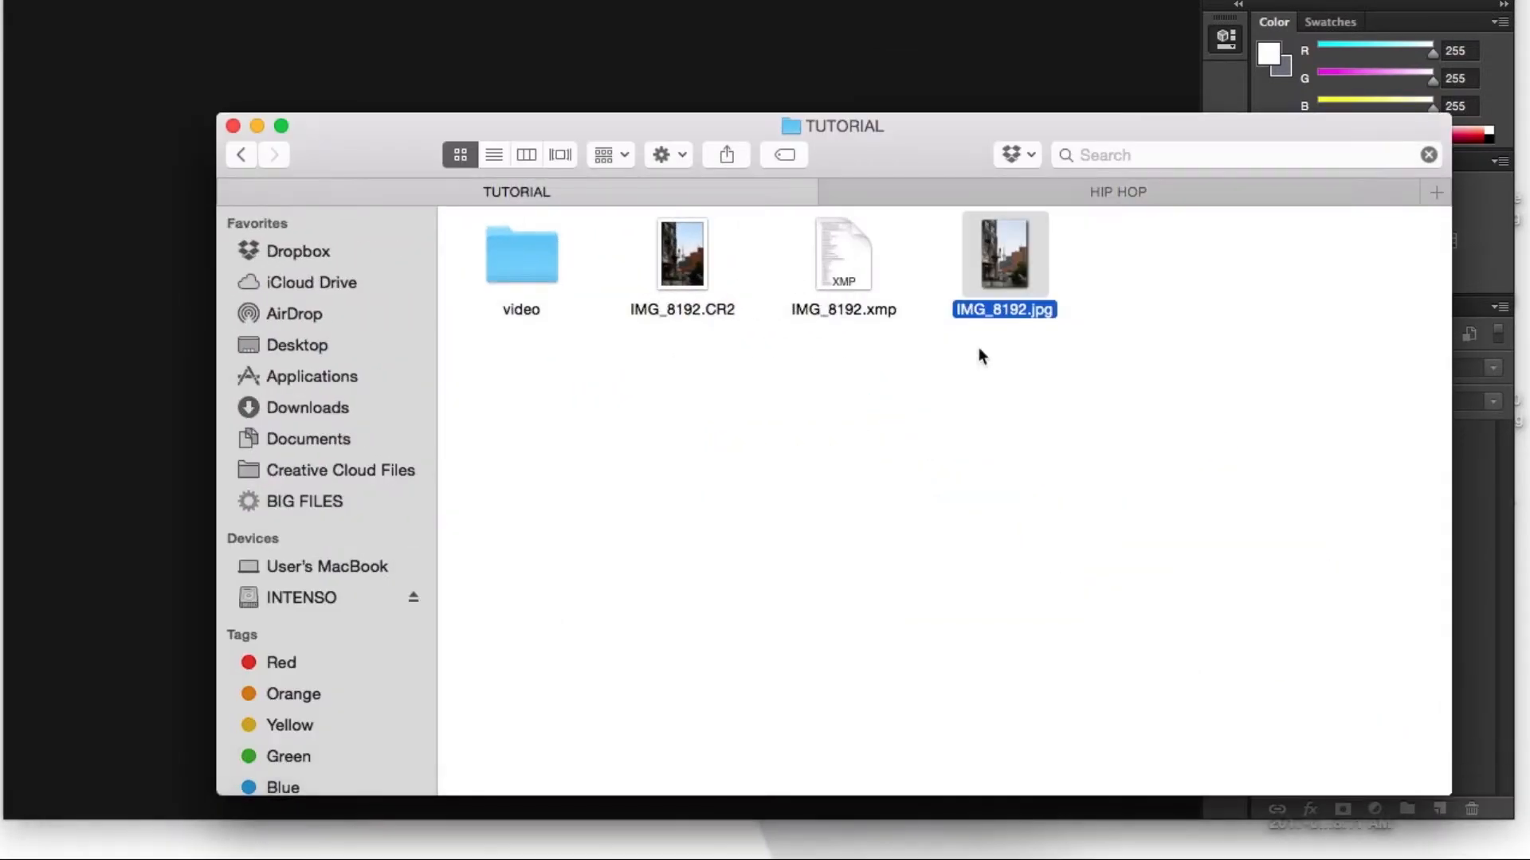
{"action": "left_click", "coordinate": [999, 262]}
{"action": "left_click_drag", "start_coordinate": [1000, 263], "coordinate": [704, 847]}
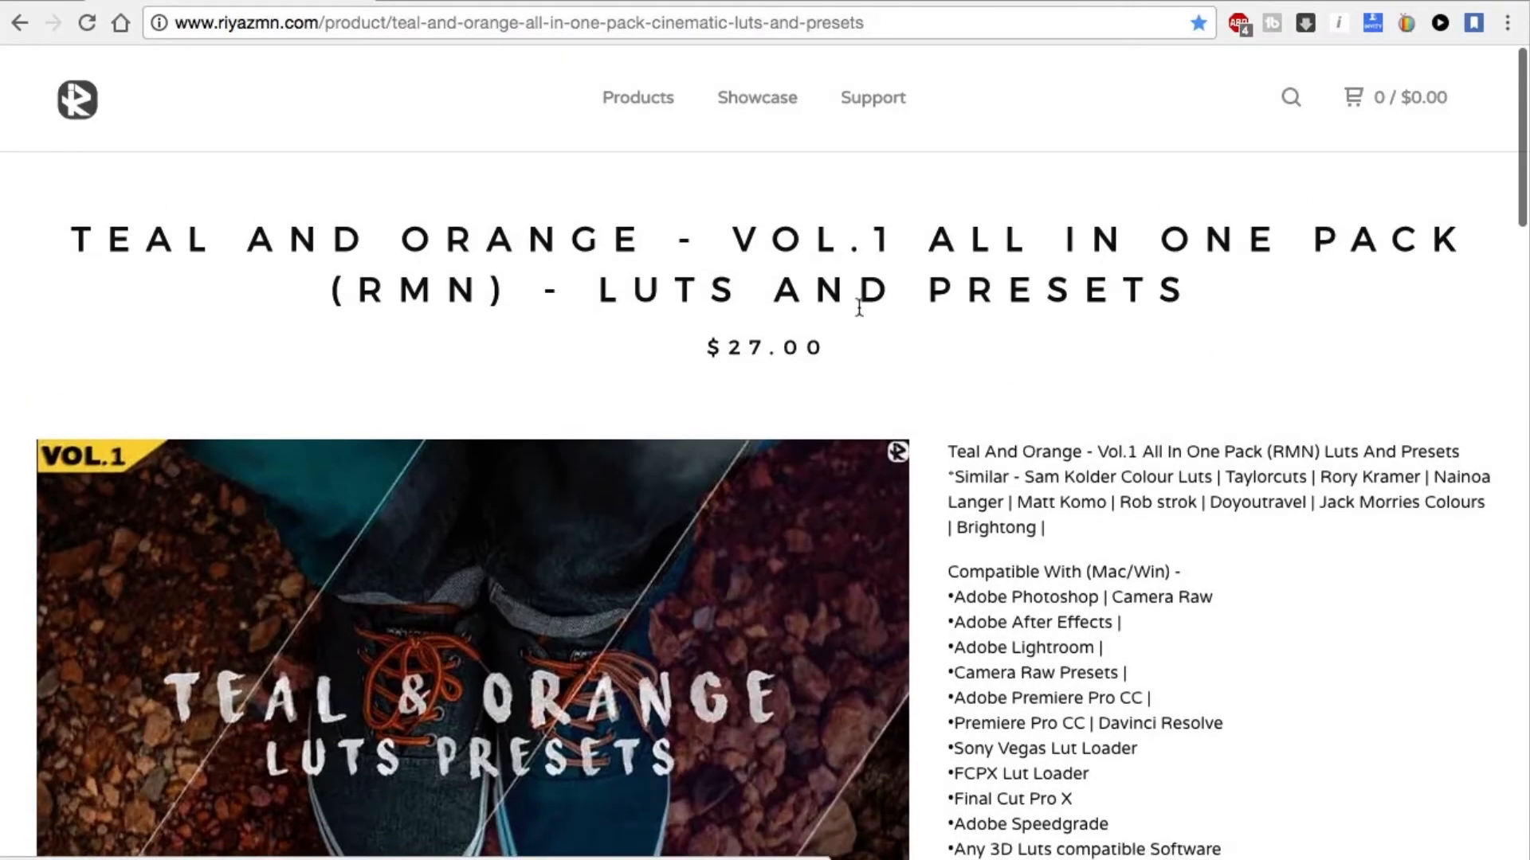
Look through the preview images of the Teal and Orange Vol.1 LUT pack on its product page and request the download.
{"action": "scroll", "coordinate": [1009, 391], "scroll_direction": "down", "scroll_amount": 5}
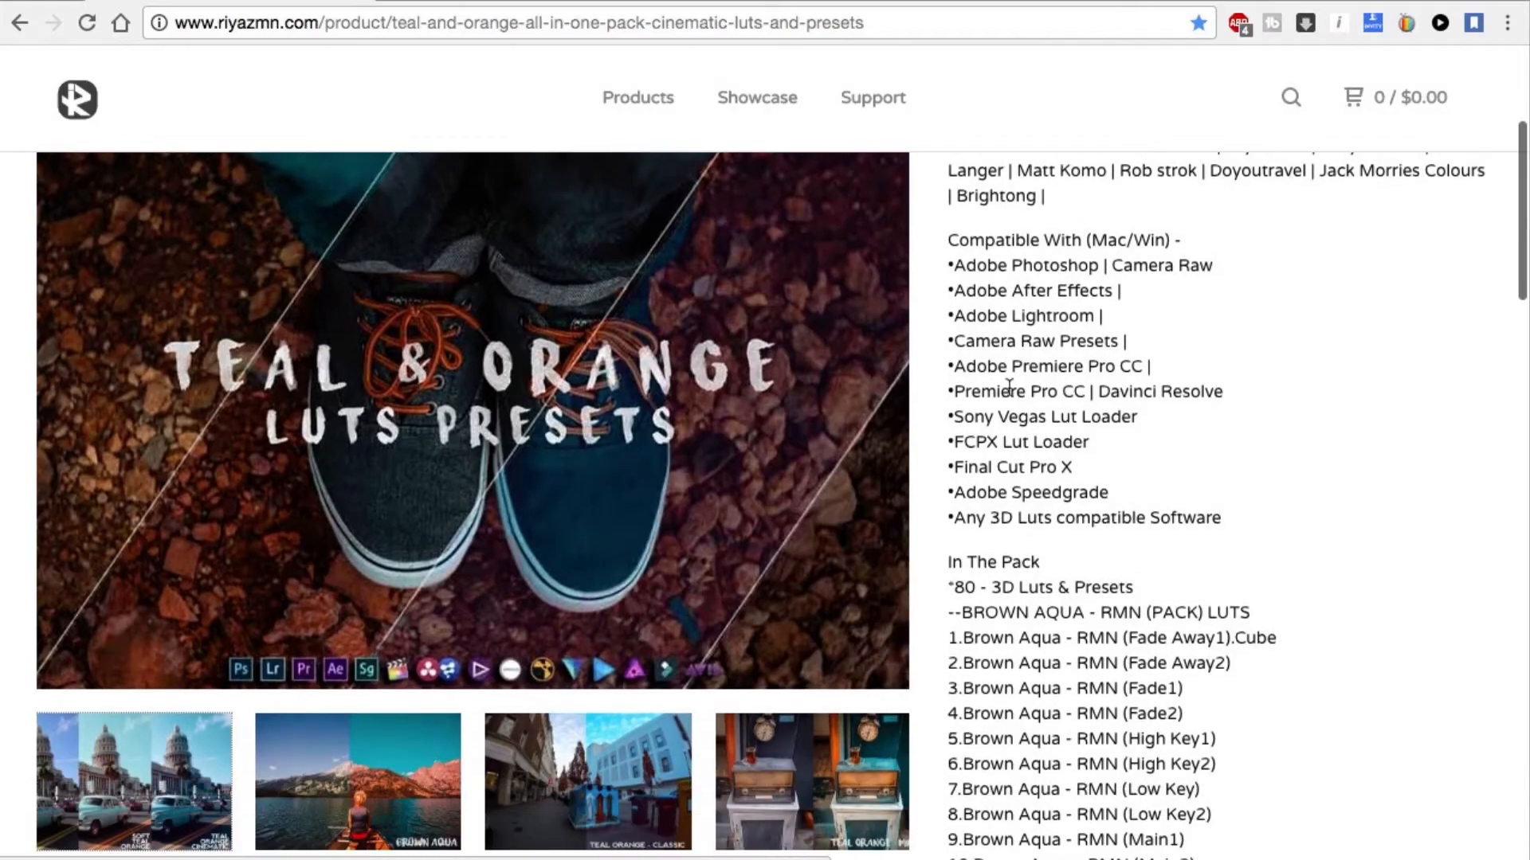
{"action": "left_click", "coordinate": [179, 764]}
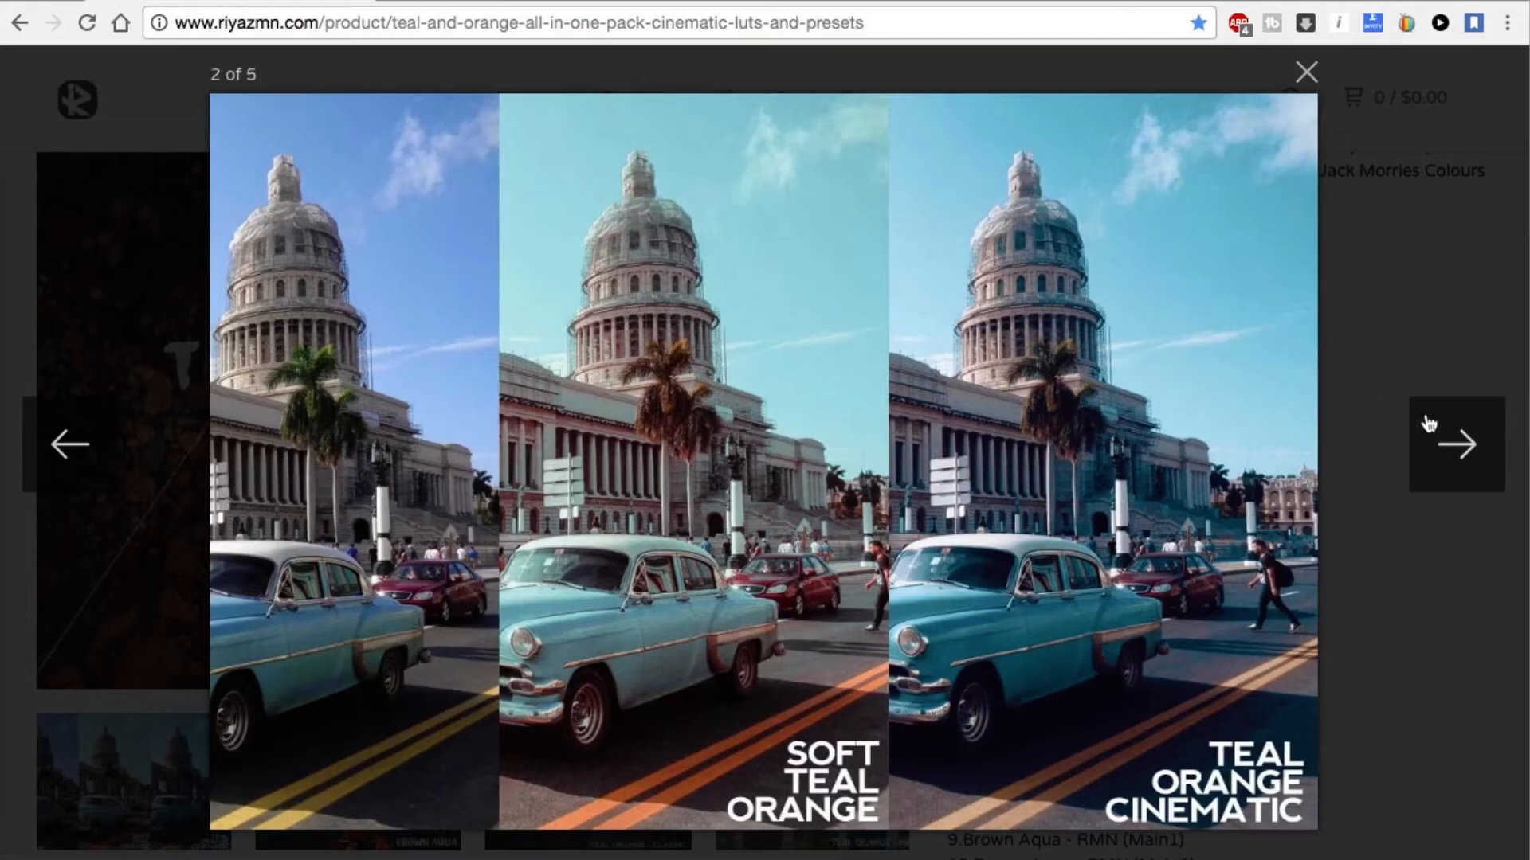
{"action": "left_click", "coordinate": [1444, 443]}
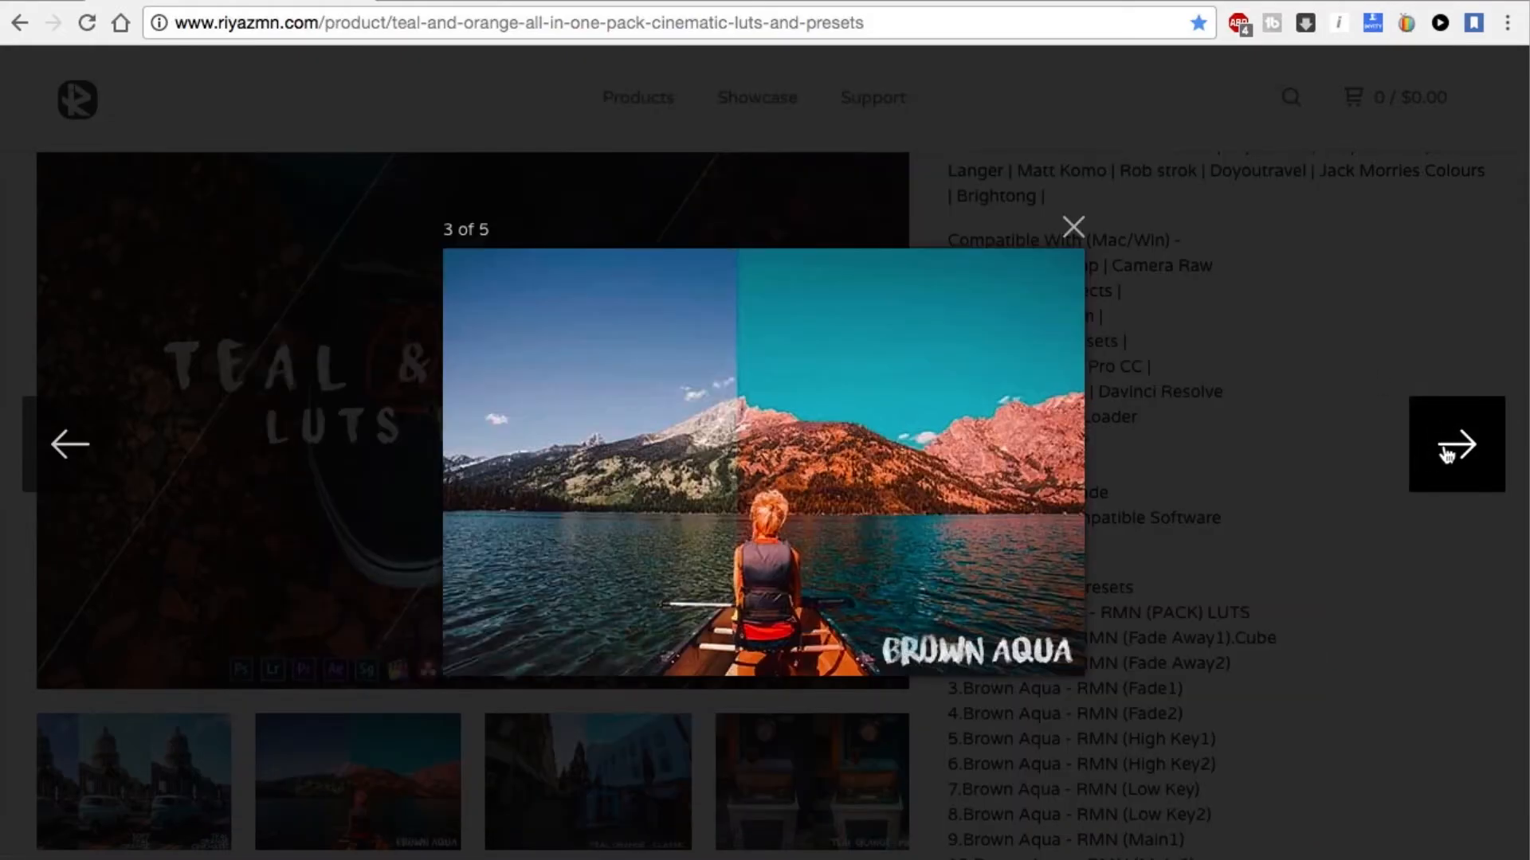
{"action": "left_click", "coordinate": [1447, 453]}
{"action": "left_click", "coordinate": [1444, 448]}
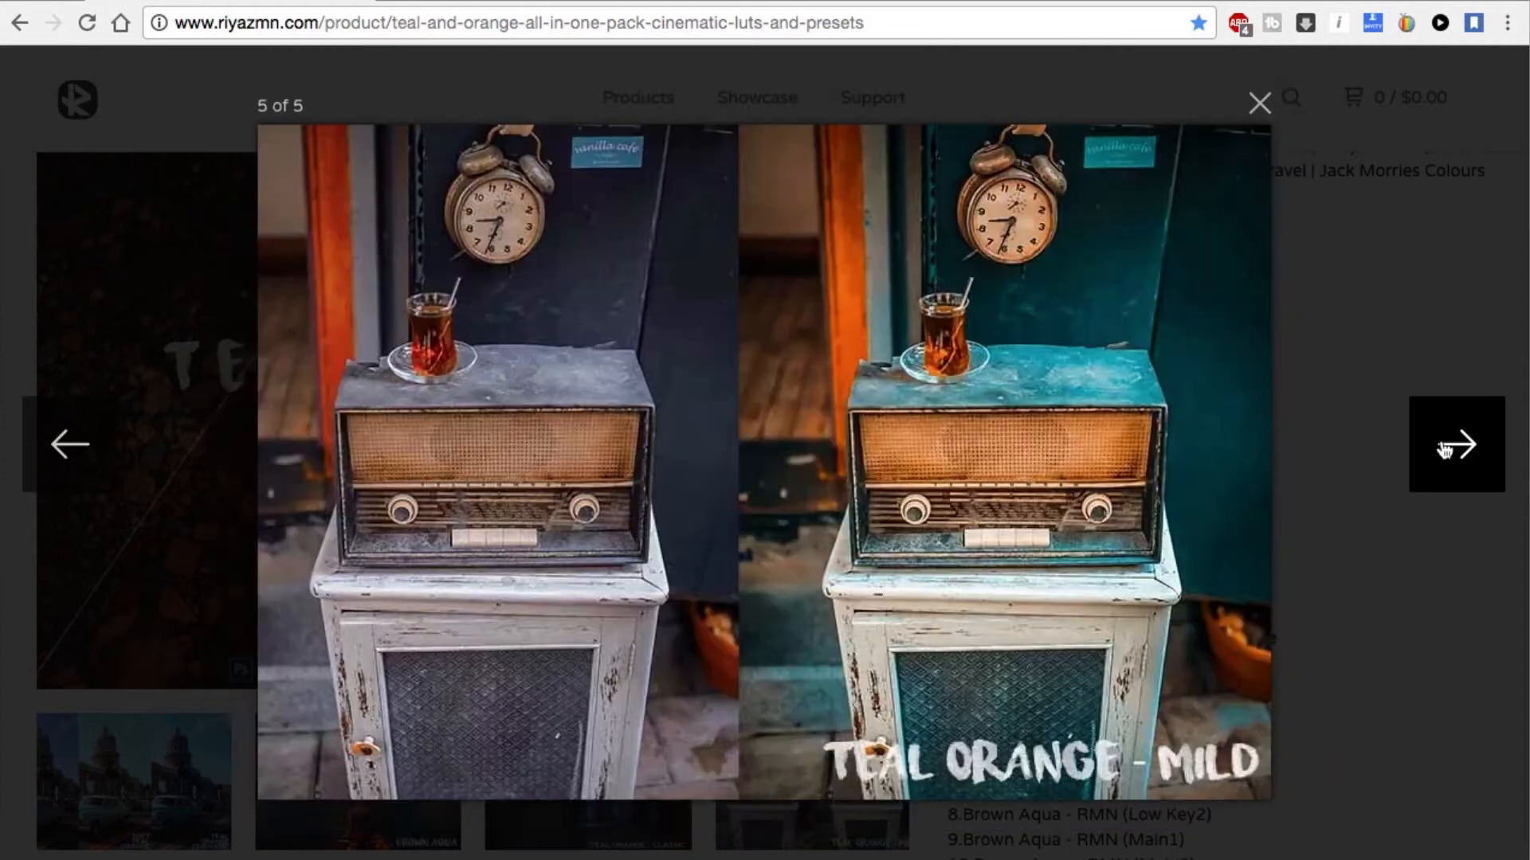
{"action": "left_click", "coordinate": [1258, 102]}
{"action": "scroll", "coordinate": [1154, 394], "scroll_direction": "down", "scroll_amount": 20}
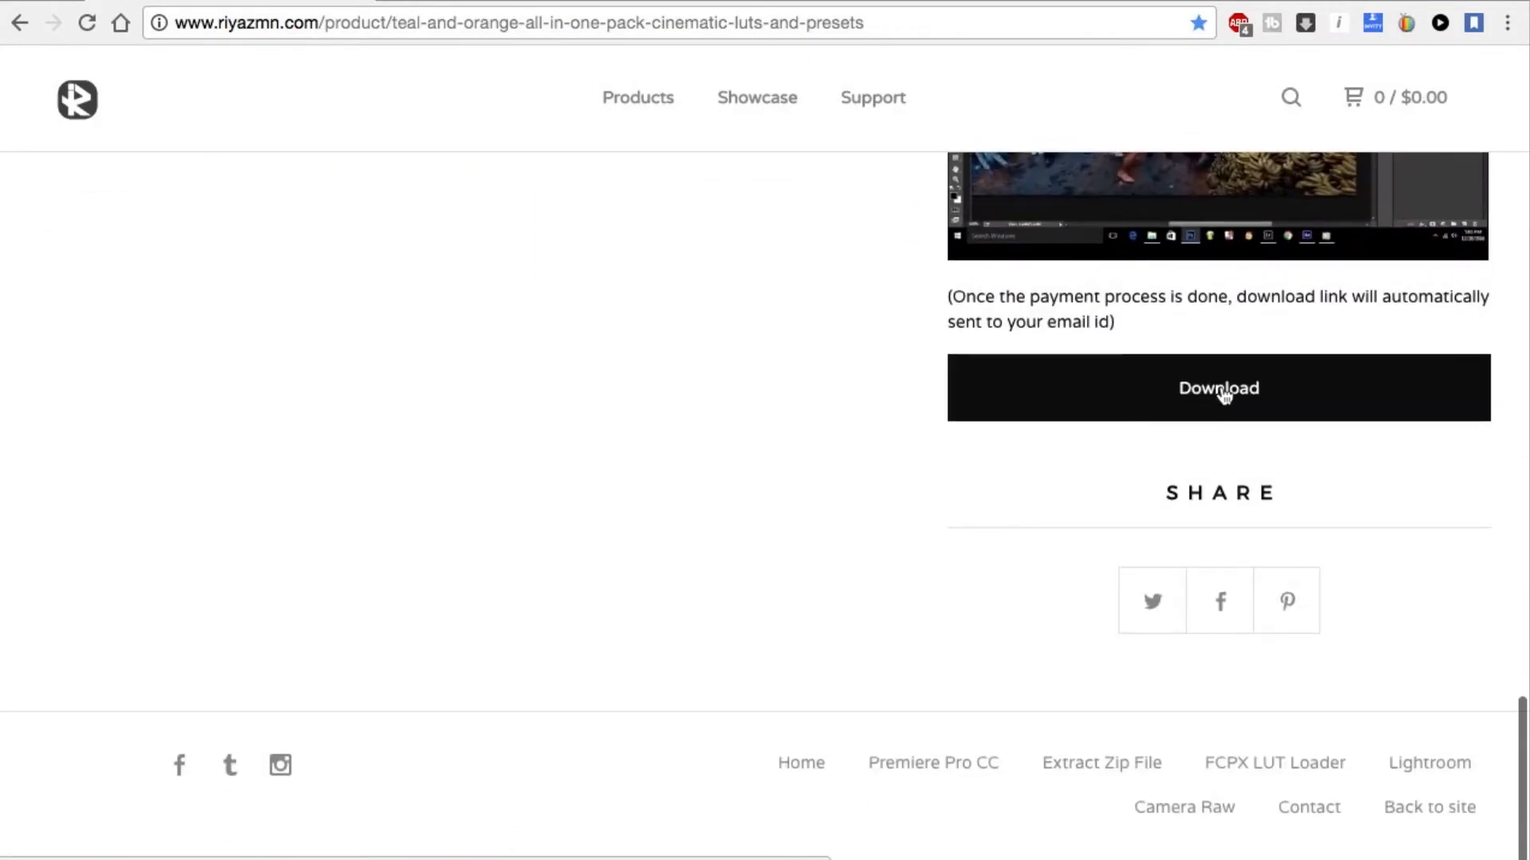
{"action": "left_click", "coordinate": [1150, 393]}
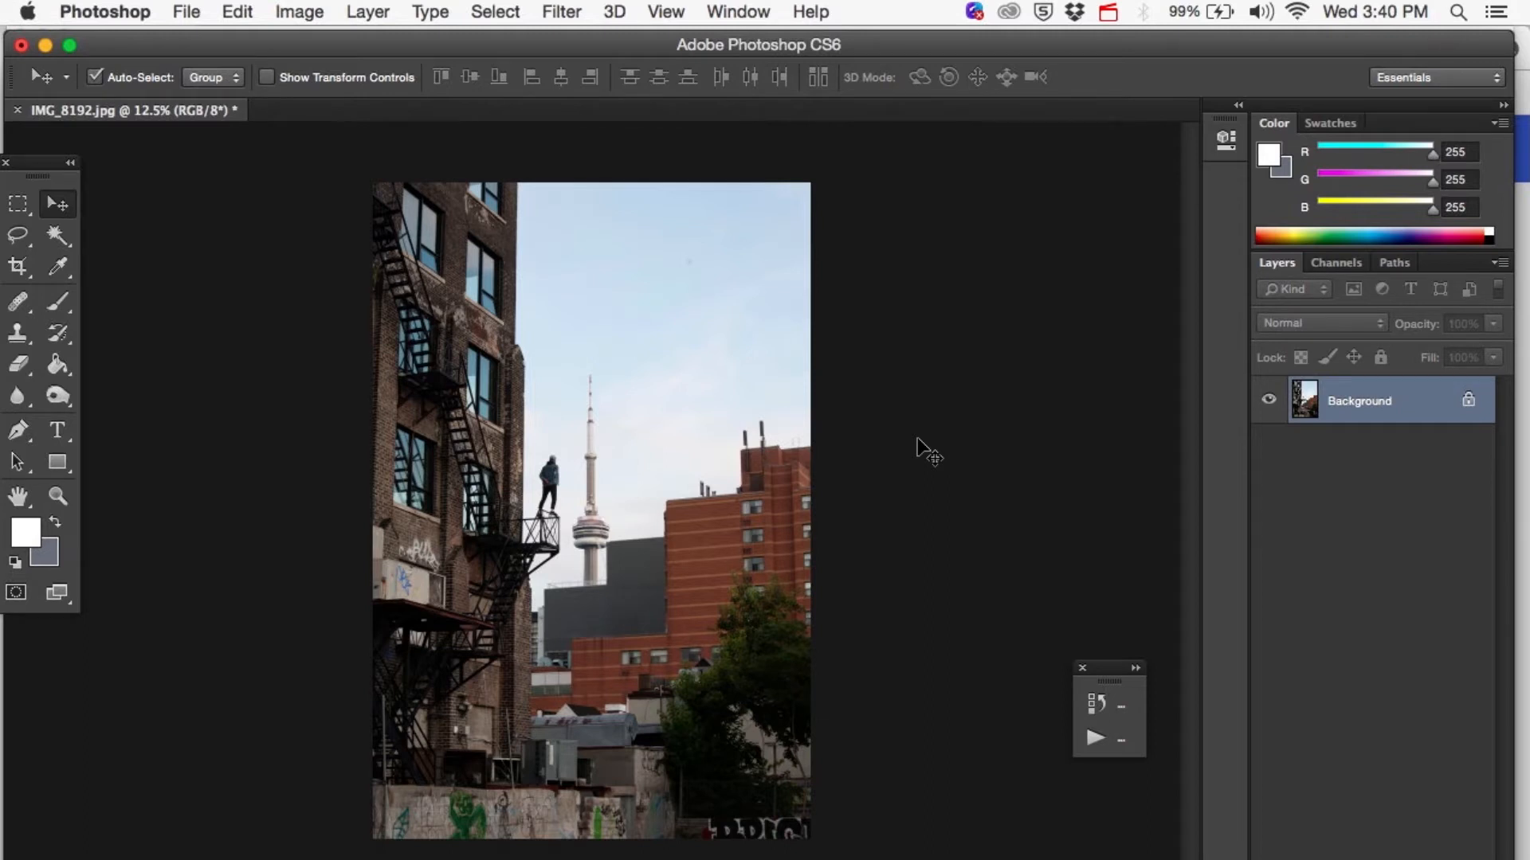
In Photoshop, show the Adjustments options and add a Color Lookup adjustment layer above the photo.
{"action": "left_click", "coordinate": [739, 12]}
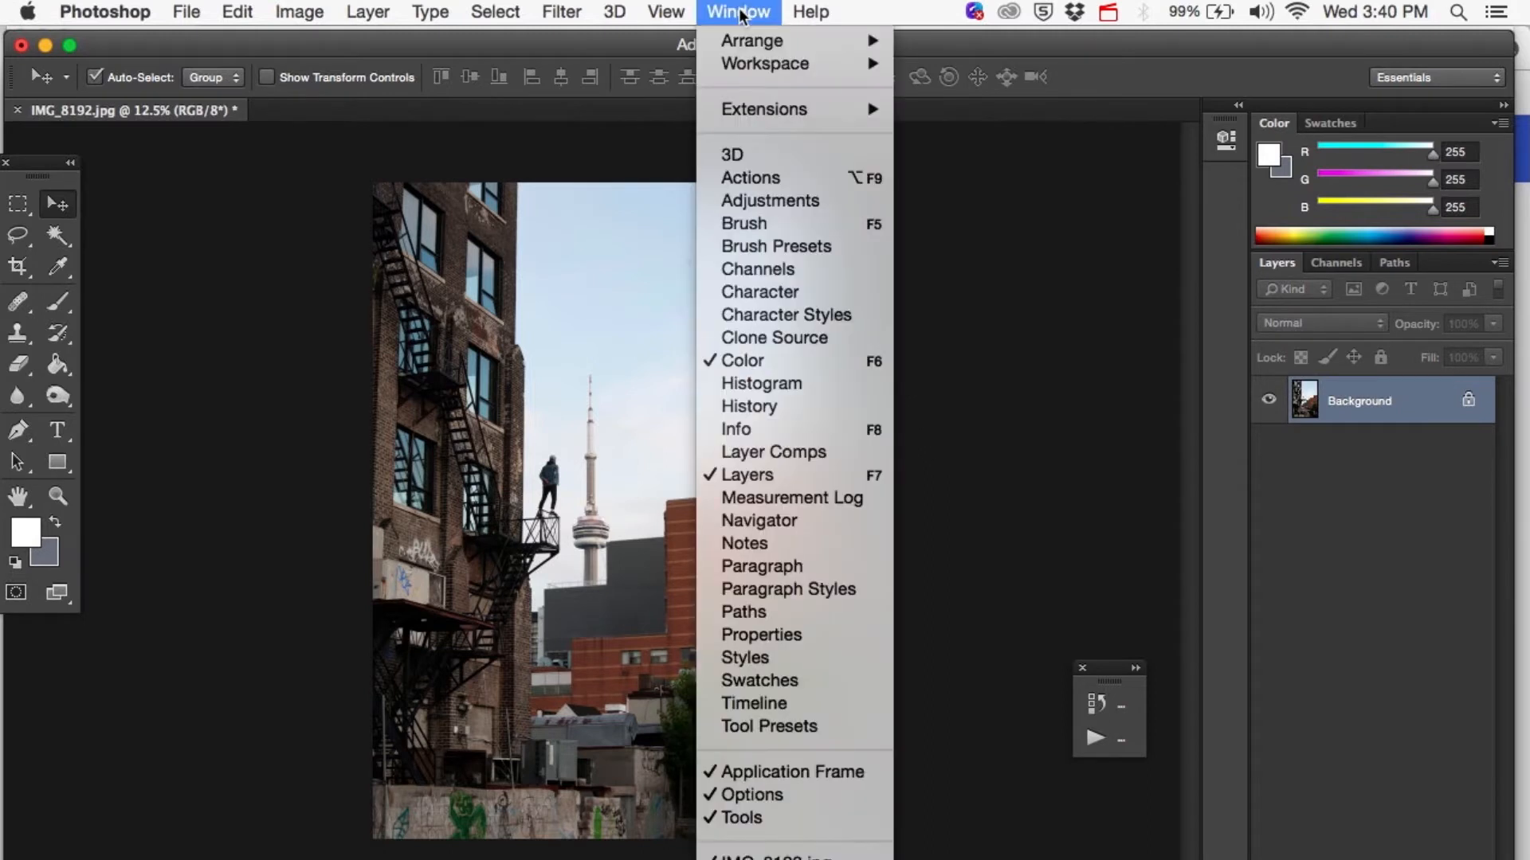
{"action": "left_click", "coordinate": [747, 201]}
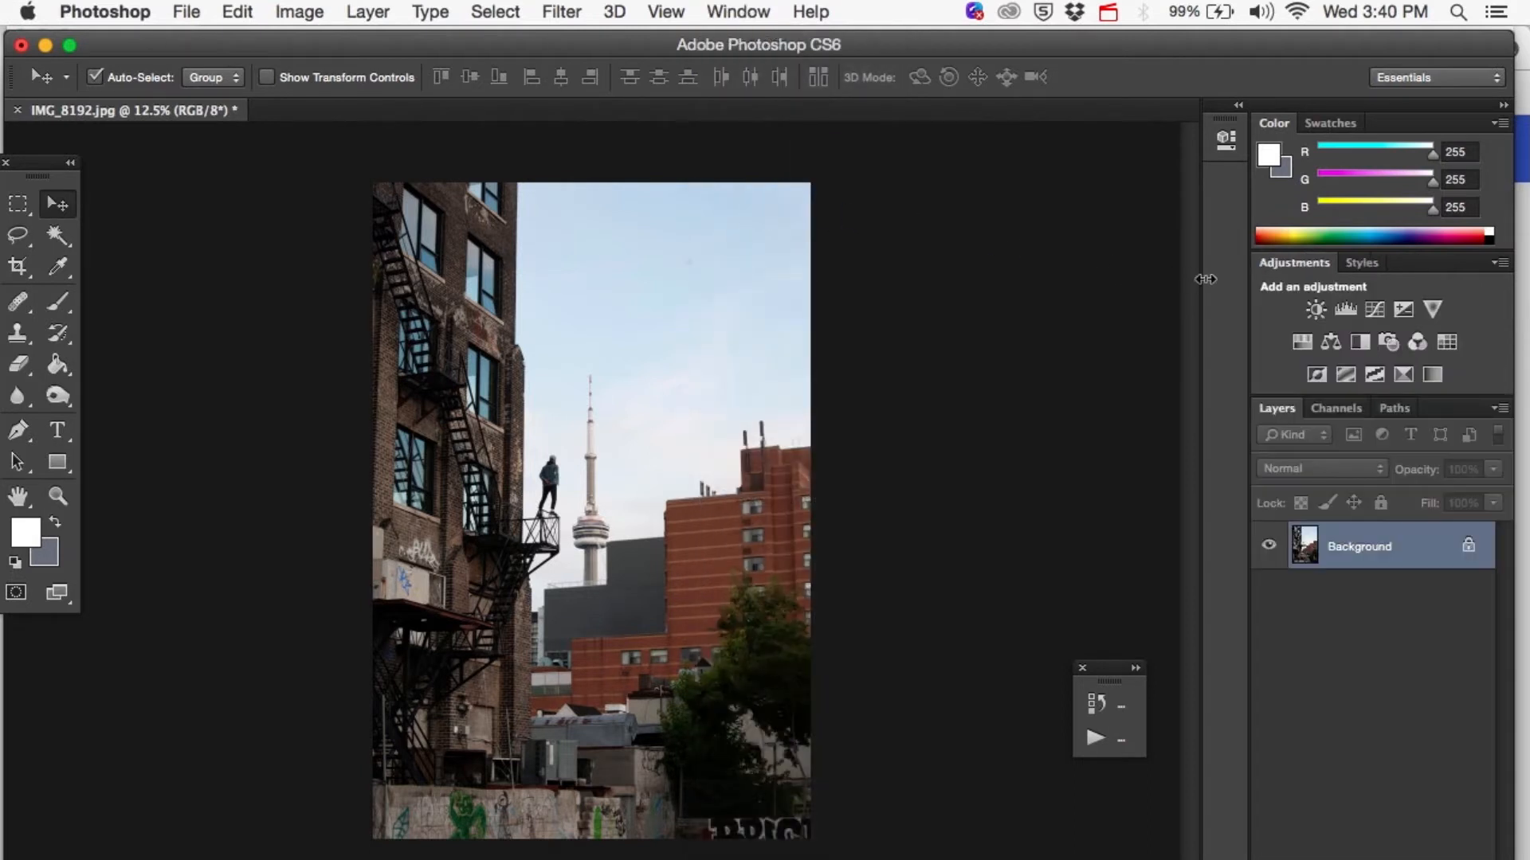
{"action": "left_click", "coordinate": [1446, 343]}
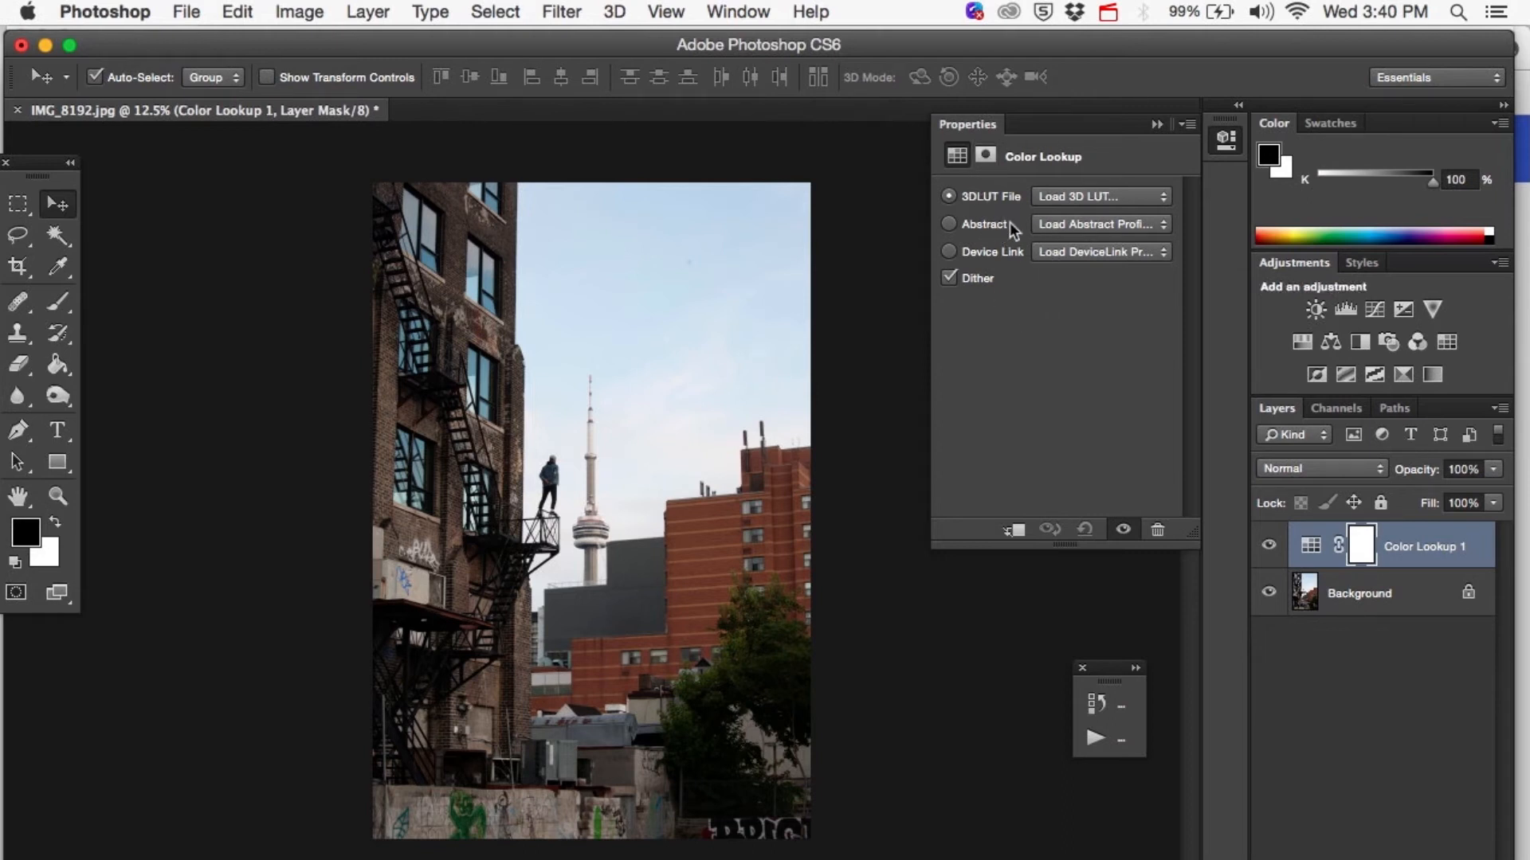
Try a Brown Aqua LUT, LateSunset.3DL and Teal & Orange - RMN(Soft).cube on the Color Lookup layer.
{"action": "left_click", "coordinate": [1069, 196]}
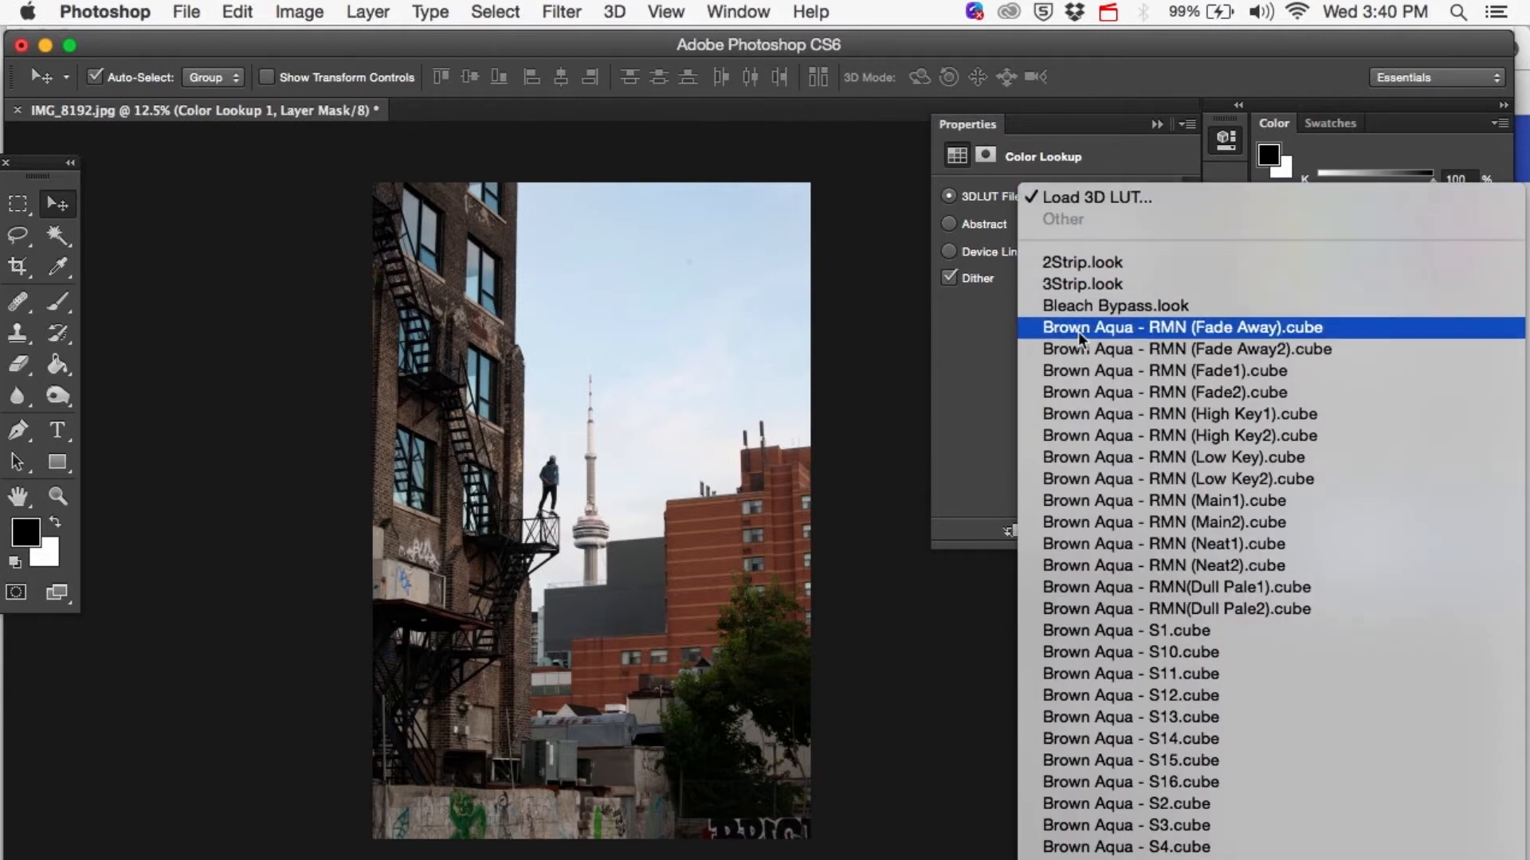
{"action": "left_click", "coordinate": [1087, 390]}
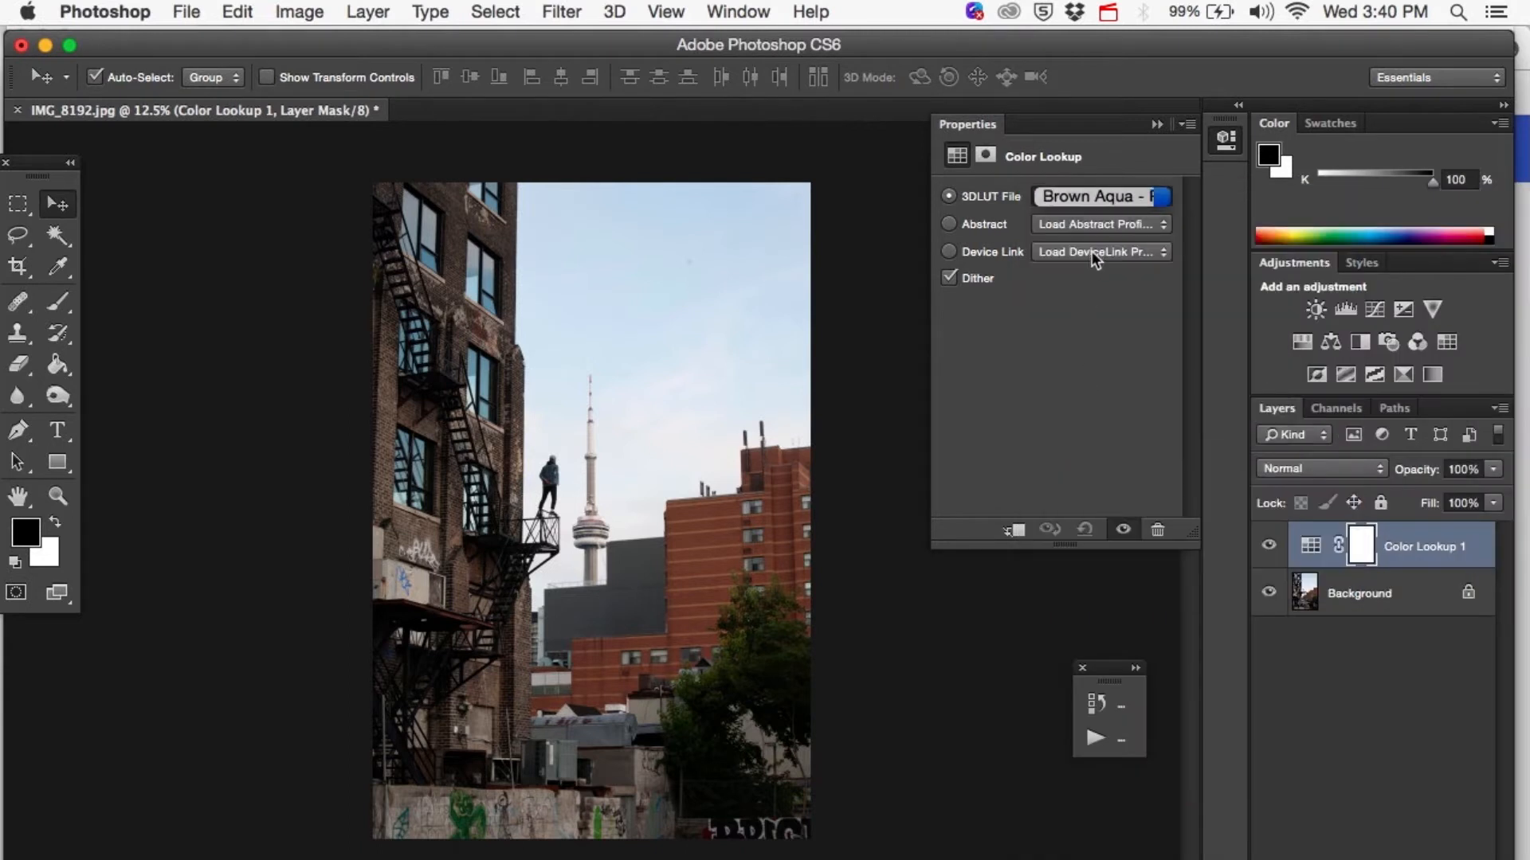
{"action": "left_click", "coordinate": [1049, 197]}
{"action": "left_click", "coordinate": [1072, 386]}
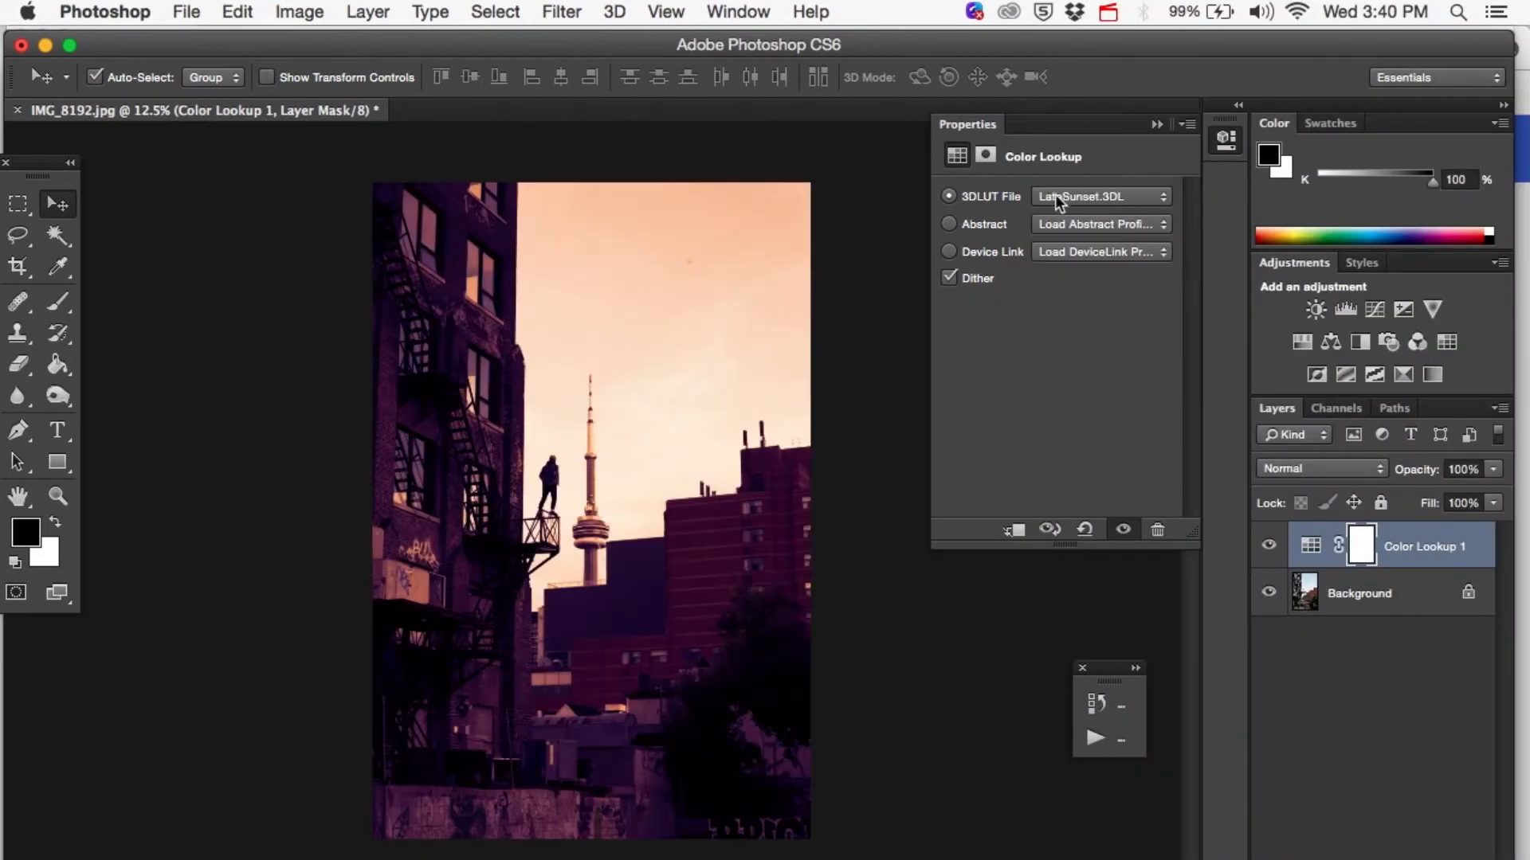
{"action": "left_click", "coordinate": [1057, 197]}
{"action": "left_click", "coordinate": [1107, 738]}
Try Teal Orange - Classic (Luk).cube and several other 3D LUTs on the Color Lookup layer.
{"action": "left_click", "coordinate": [1071, 198]}
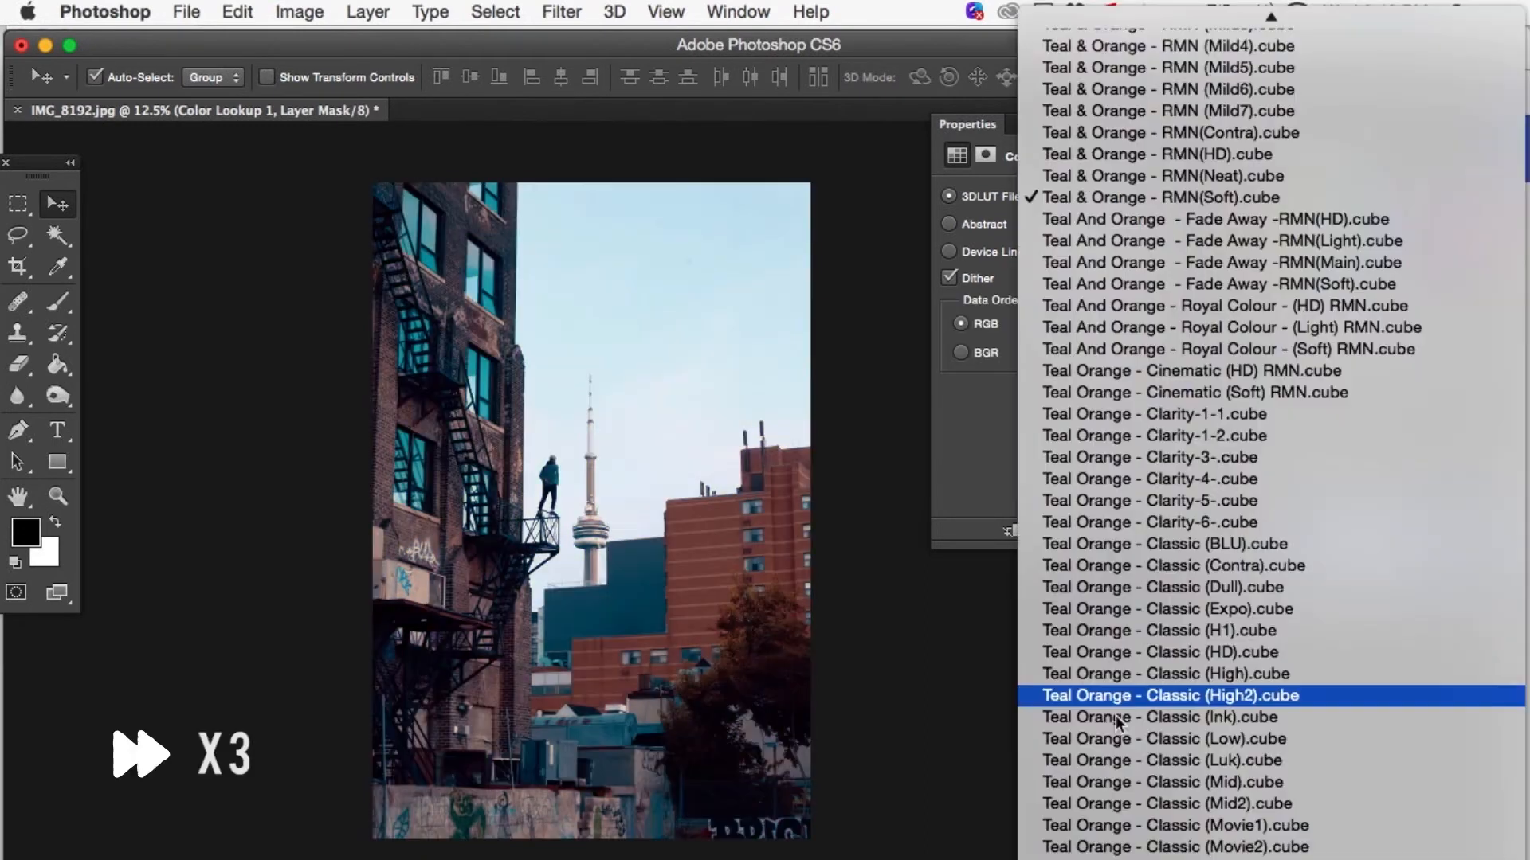
{"action": "left_click", "coordinate": [1117, 760]}
{"action": "left_click", "coordinate": [1074, 200]}
{"action": "scroll", "coordinate": [1077, 307], "scroll_direction": "up", "scroll_amount": 8}
{"action": "left_click", "coordinate": [1078, 304]}
{"action": "left_click", "coordinate": [1076, 201]}
{"action": "left_click", "coordinate": [1074, 333]}
{"action": "left_click", "coordinate": [1059, 201]}
{"action": "scroll", "coordinate": [1062, 239], "scroll_direction": "up", "scroll_amount": 5}
{"action": "left_click", "coordinate": [1065, 261]}
Try several Brown Aqua LUTs on the Color Lookup layer, ending with Brown Aqua - S13.cube.
{"action": "left_click", "coordinate": [1053, 199]}
{"action": "scroll", "coordinate": [1052, 201], "scroll_direction": "up", "scroll_amount": 10}
{"action": "scroll", "coordinate": [1053, 200], "scroll_direction": "up", "scroll_amount": 6}
{"action": "left_click", "coordinate": [1068, 388]}
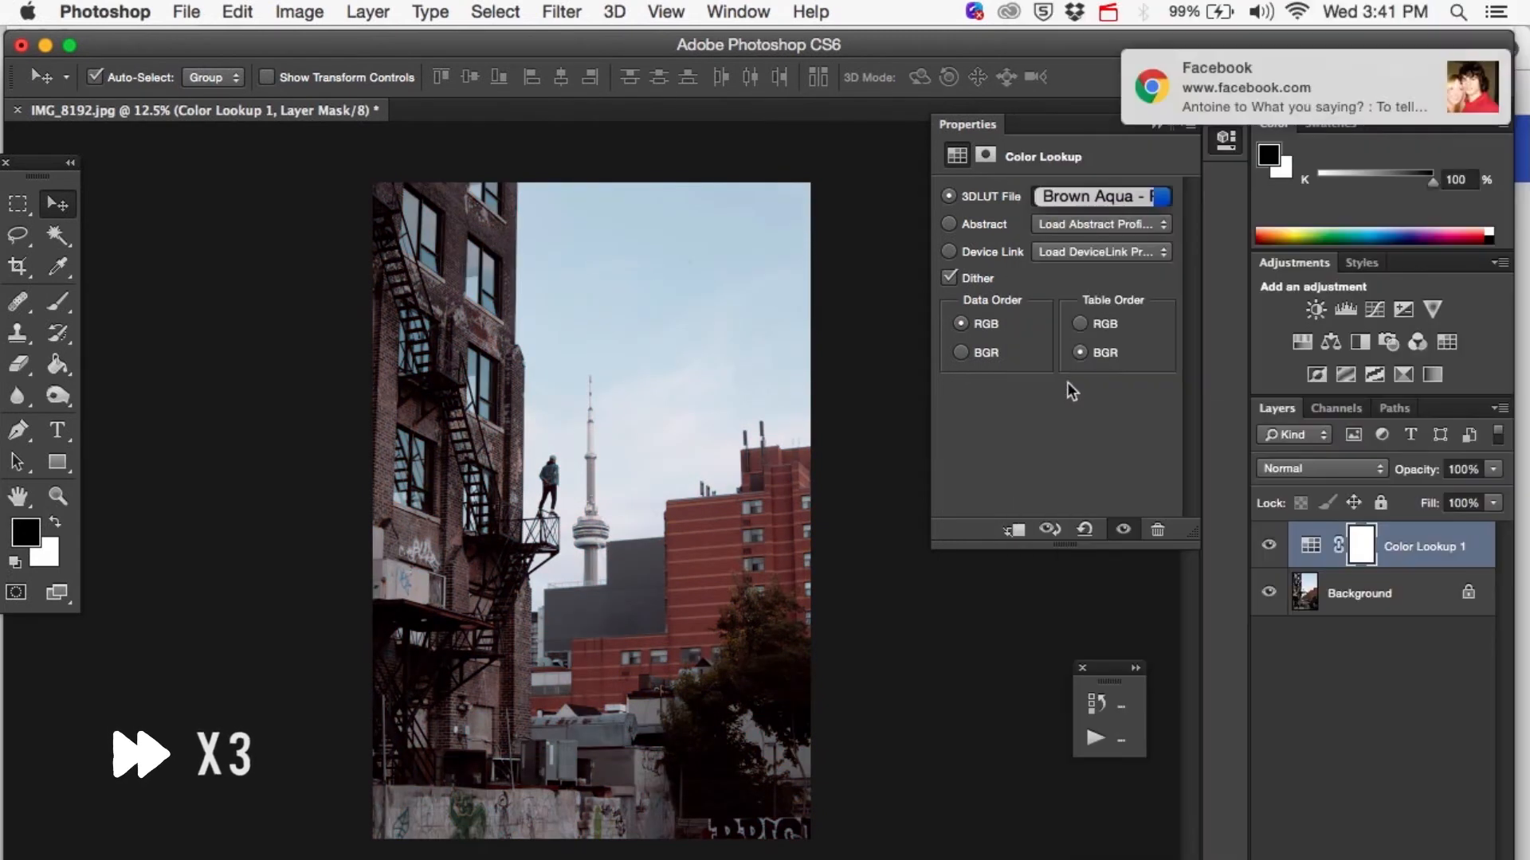
{"action": "left_click", "coordinate": [1070, 200]}
{"action": "left_click", "coordinate": [1074, 307]}
{"action": "left_click", "coordinate": [1070, 199]}
{"action": "scroll", "coordinate": [1068, 288], "scroll_direction": "up", "scroll_amount": 10}
{"action": "left_click", "coordinate": [1070, 389]}
{"action": "left_click", "coordinate": [1070, 199]}
{"action": "left_click", "coordinate": [1072, 345]}
Apply the Brown Aqua - RMN (Neat2).cube LUT to the Color Lookup layer and compare the photo with and without it.
{"action": "left_click", "coordinate": [1087, 199]}
{"action": "scroll", "coordinate": [1086, 204], "scroll_direction": "up", "scroll_amount": 10}
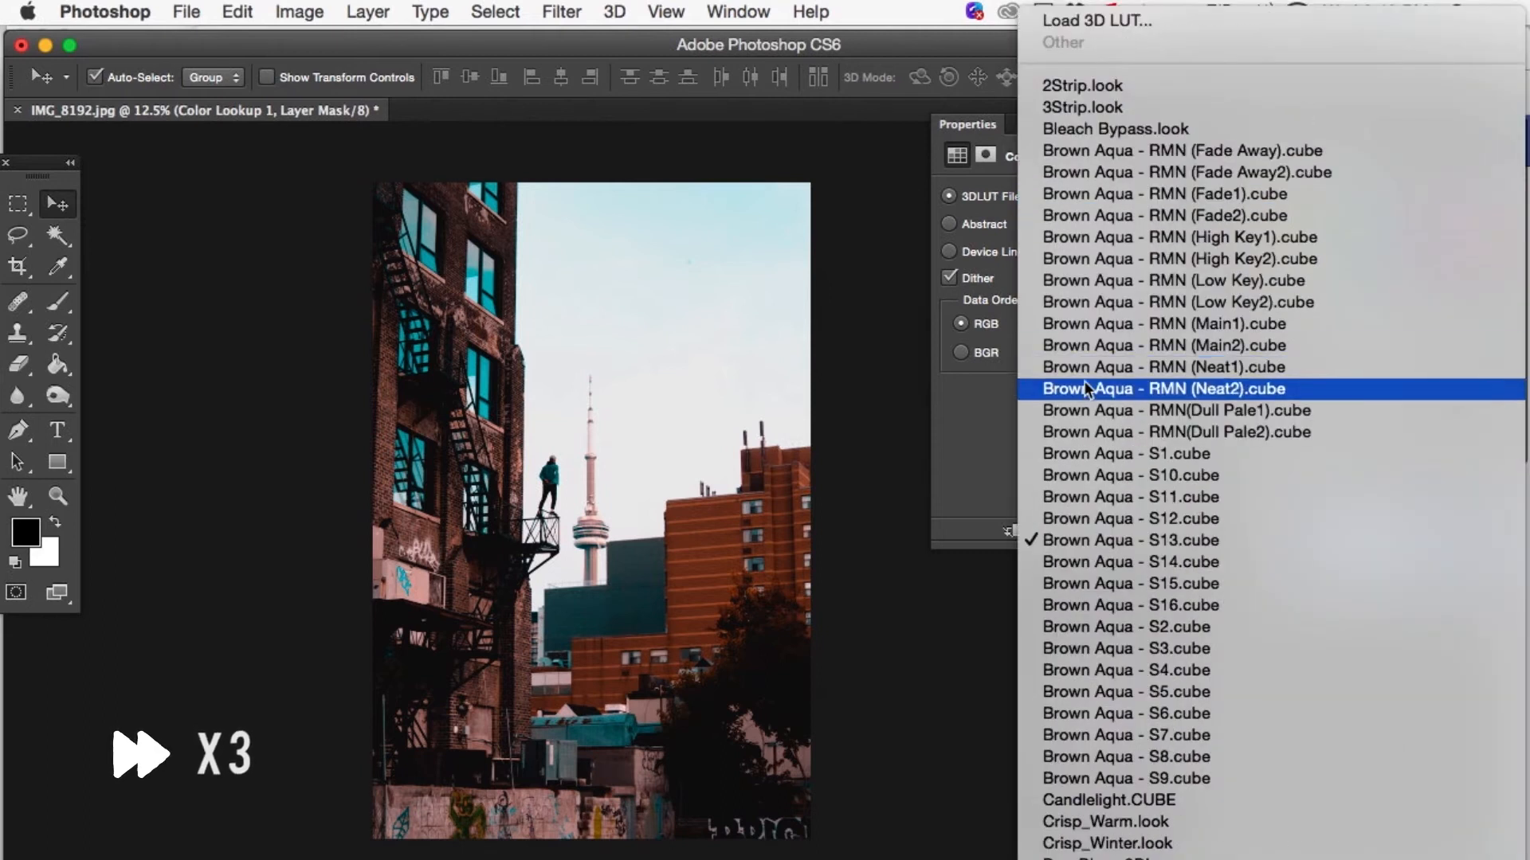
{"action": "left_click", "coordinate": [1086, 389]}
{"action": "left_click", "coordinate": [1085, 200]}
{"action": "scroll", "coordinate": [1085, 206], "scroll_direction": "up", "scroll_amount": 10}
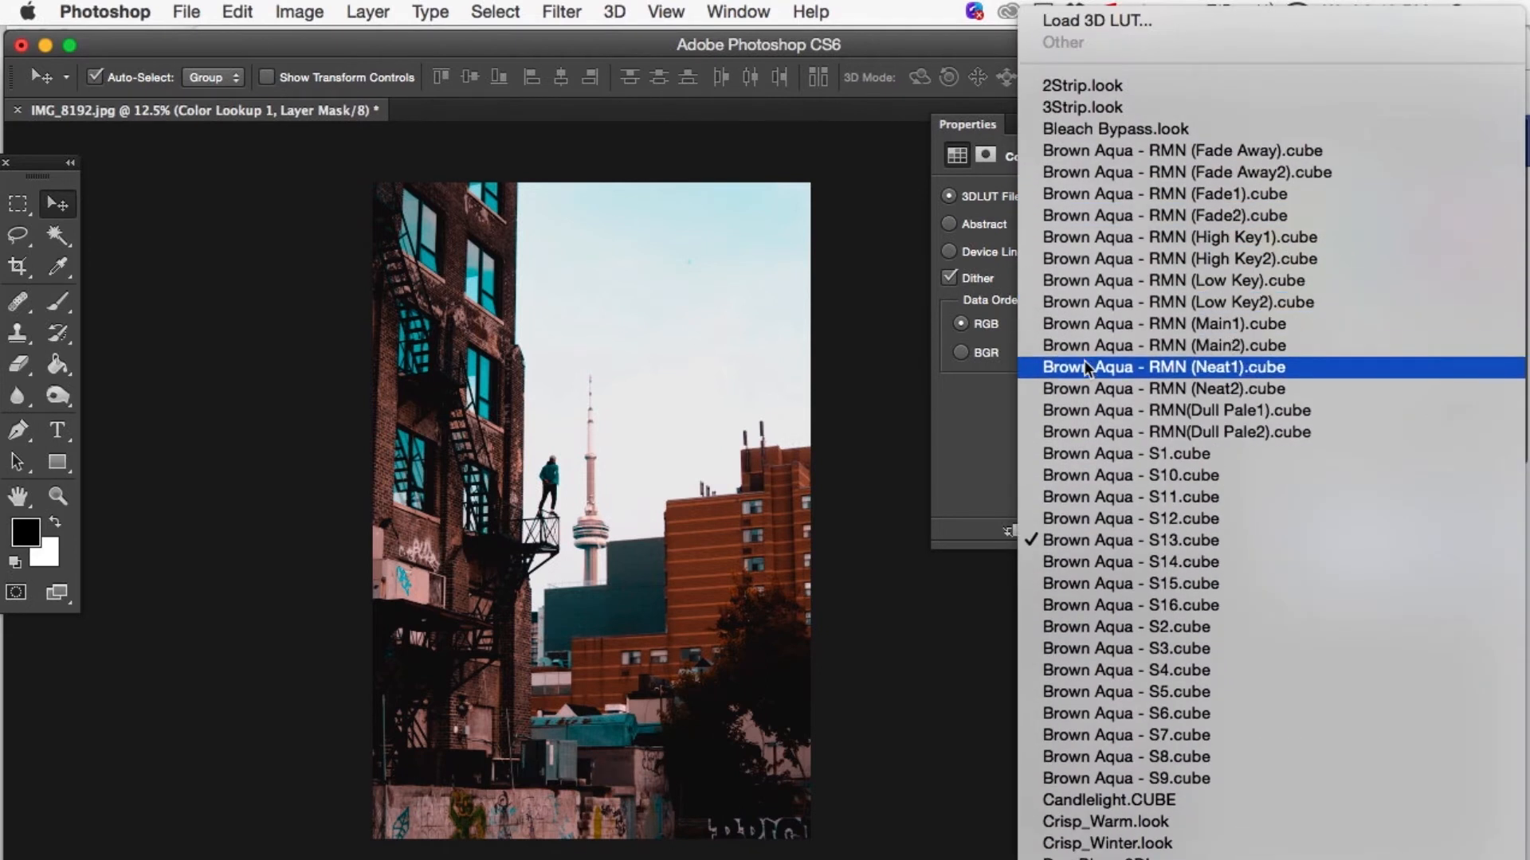
{"action": "left_click", "coordinate": [1086, 388]}
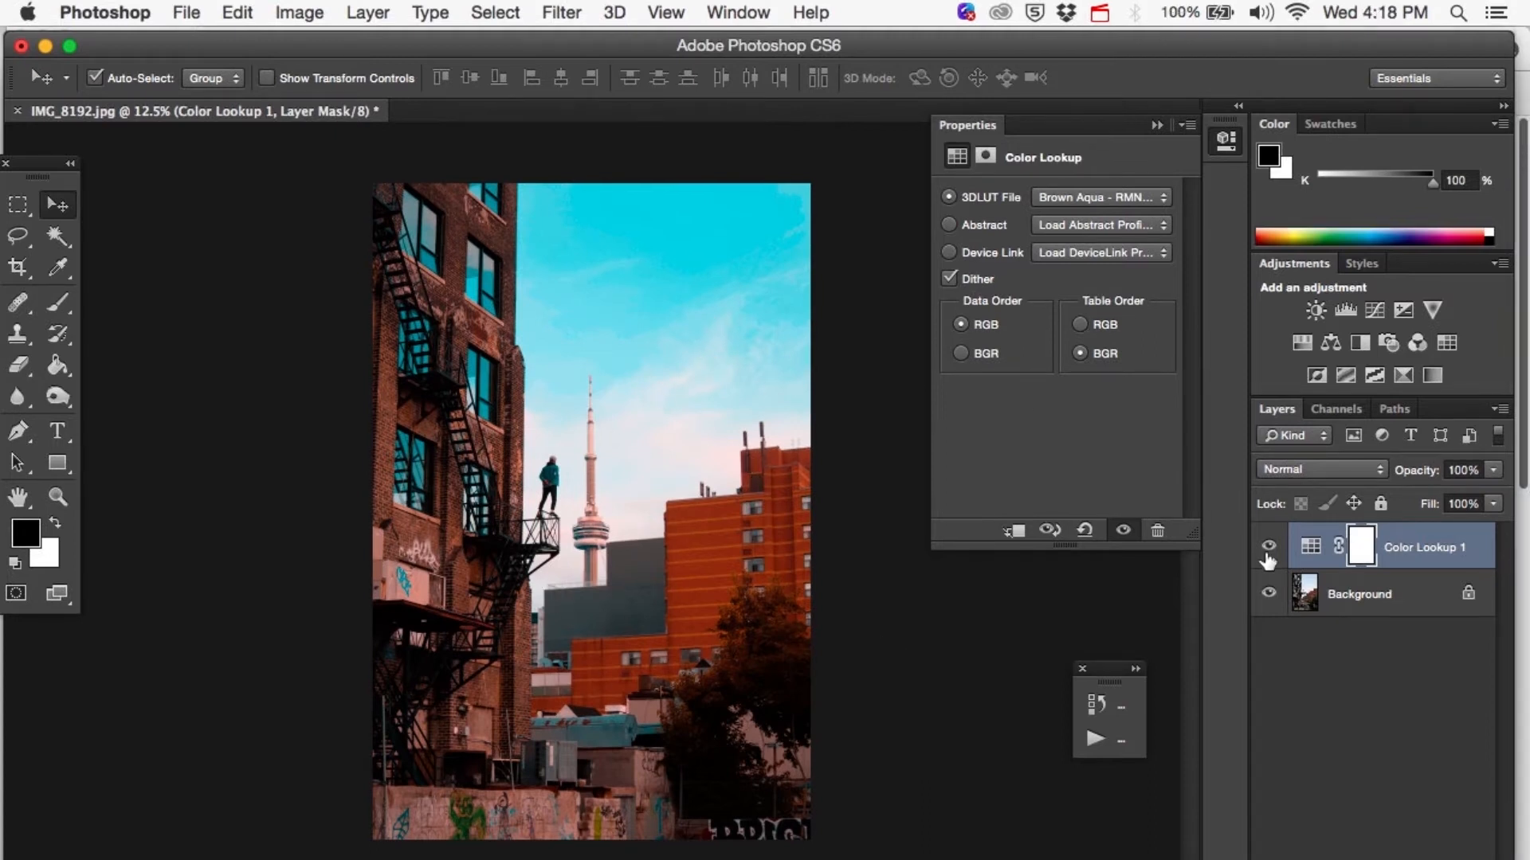
{"action": "left_click", "coordinate": [1268, 549]}
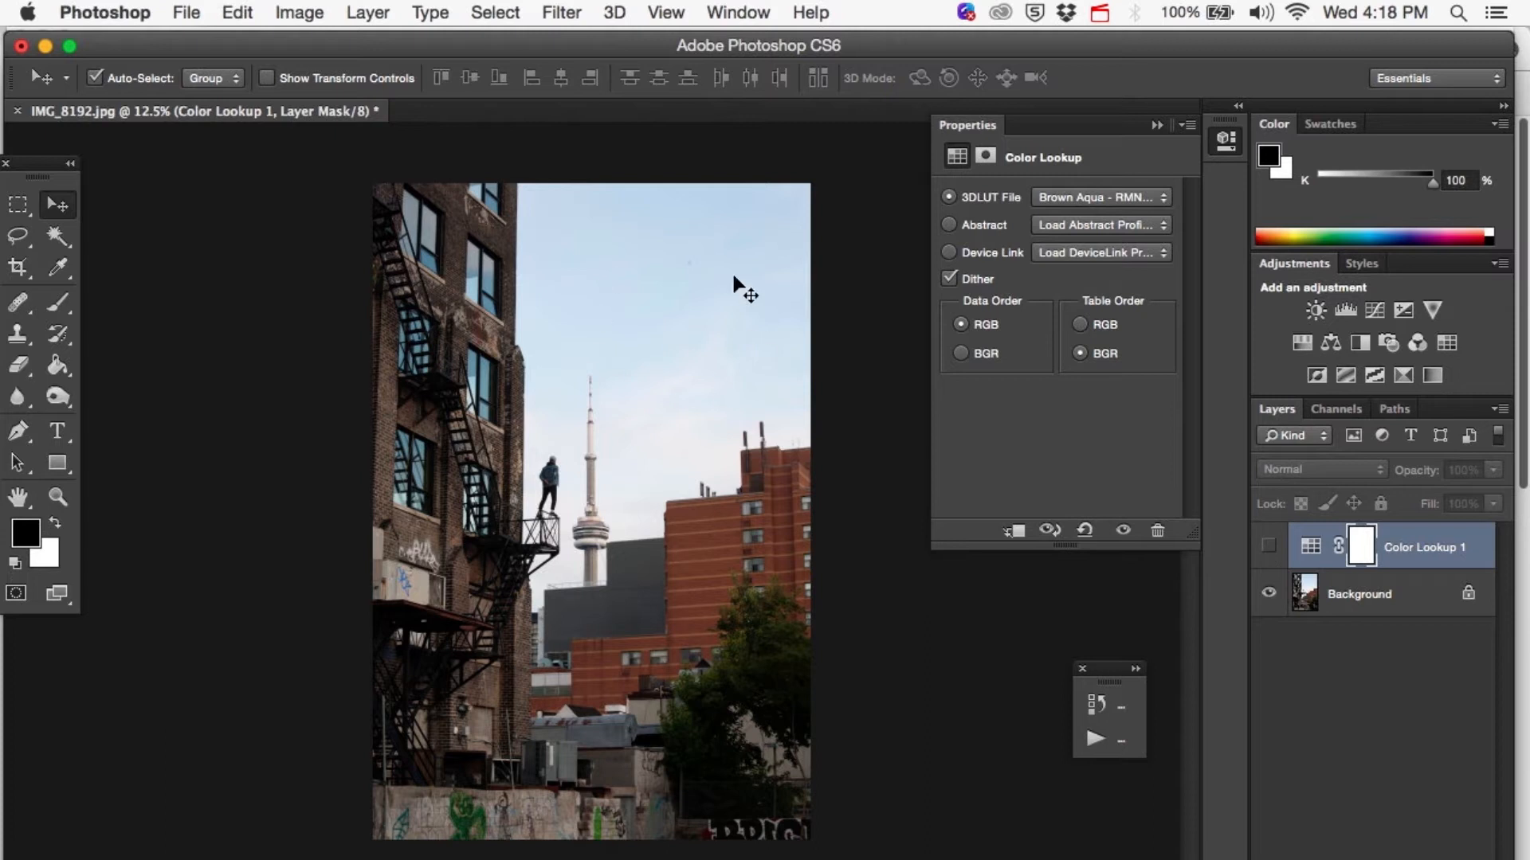
{"action": "left_click", "coordinate": [1268, 548]}
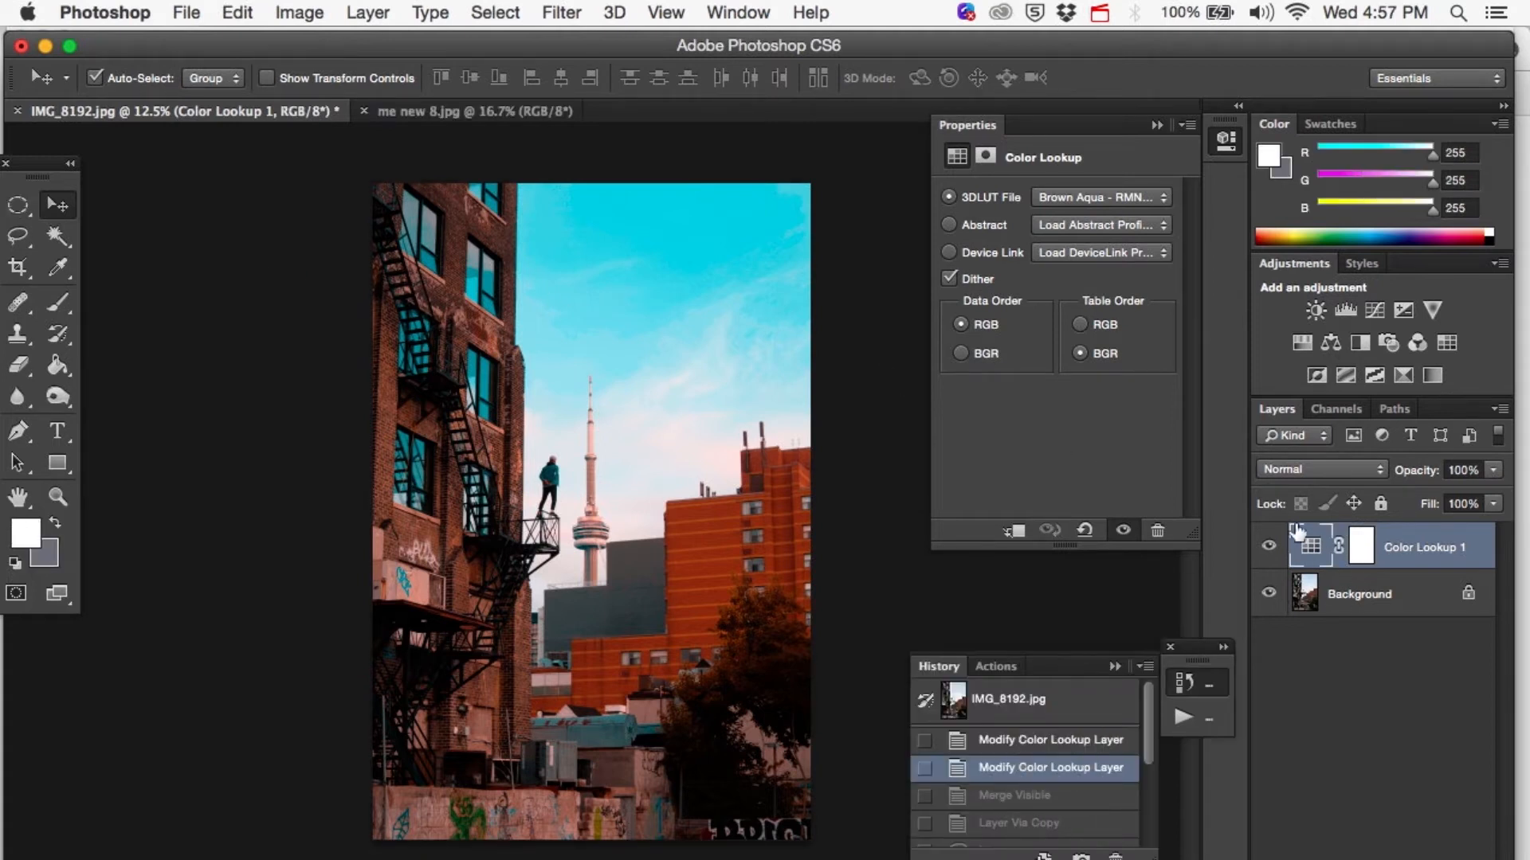
Merge the visible layers and duplicate the merged Background as a new layer.
{"action": "key", "text": "super+shift+e"}
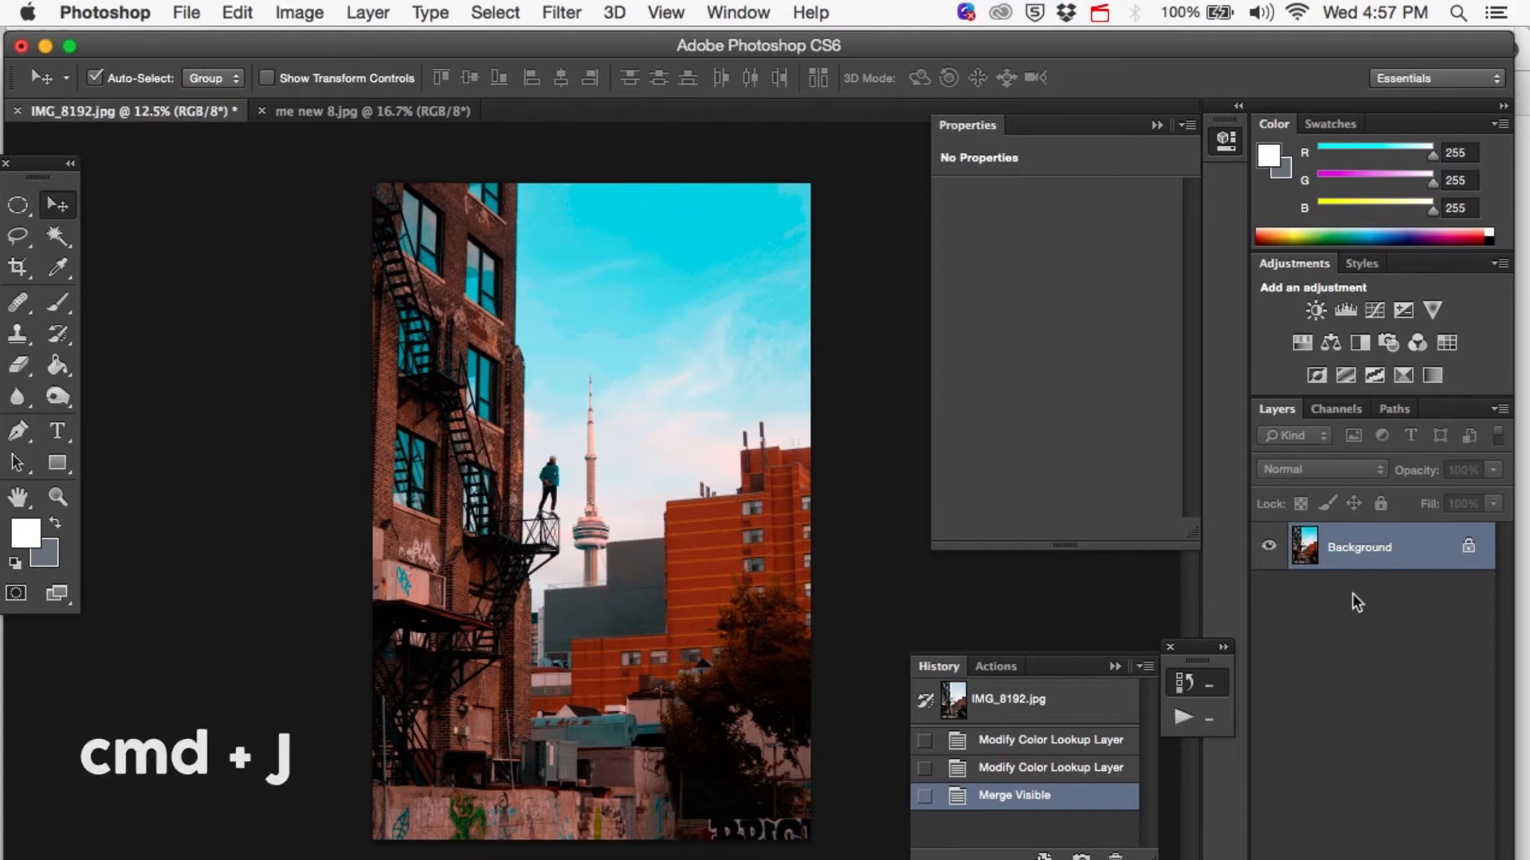
{"action": "key", "text": "super+j"}
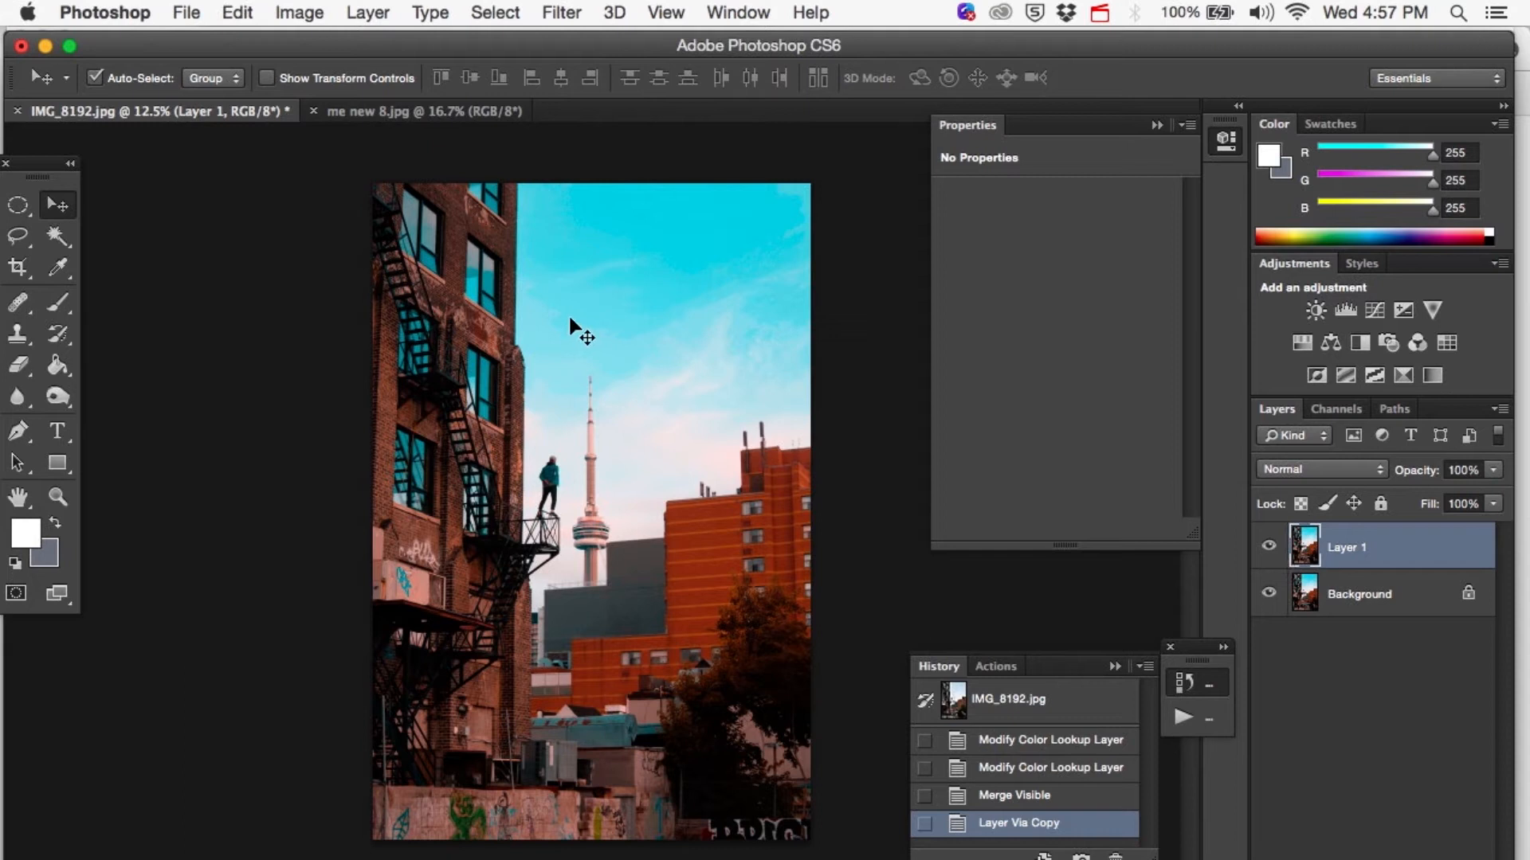
Make a freehand Lasso selection with an 80 px feather around the fire-escape building, the brick buildings and the trees.
{"action": "left_click", "coordinate": [16, 237]}
{"action": "left_click", "coordinate": [274, 79]}
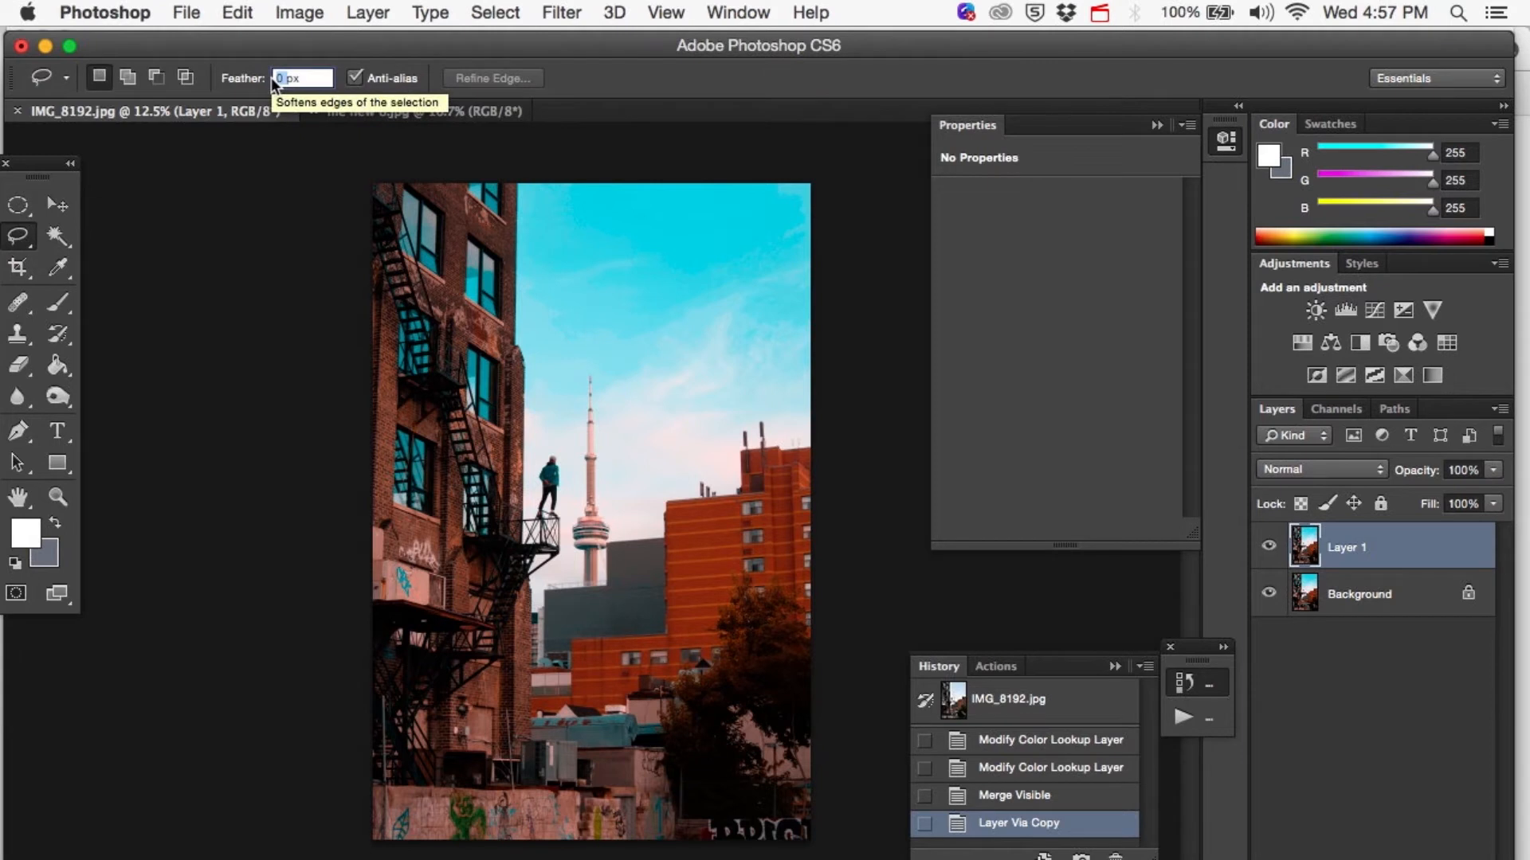
{"action": "type", "text": "80"}
{"action": "key", "text": "Return"}
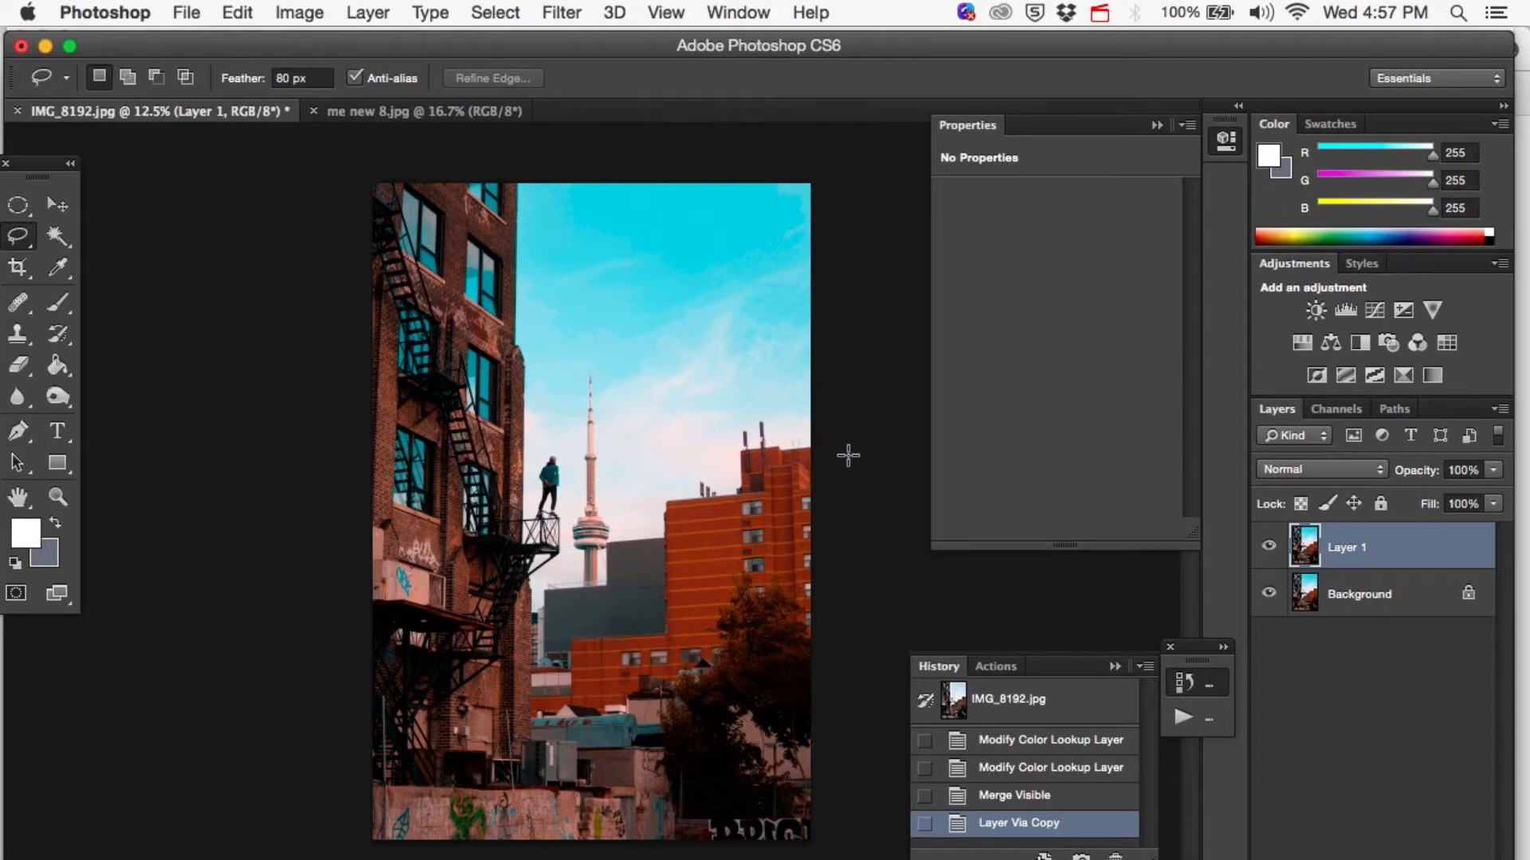
{"action": "left_click_drag", "start_coordinate": [722, 487], "coordinate": [684, 495]}
{"action": "mouse_move", "coordinate": [631, 537]}
{"action": "left_mouse_down"}
{"action": "mouse_move", "coordinate": [554, 649]}
{"action": "mouse_move", "coordinate": [528, 591]}
{"action": "mouse_move", "coordinate": [528, 505]}
{"action": "left_mouse_up"}
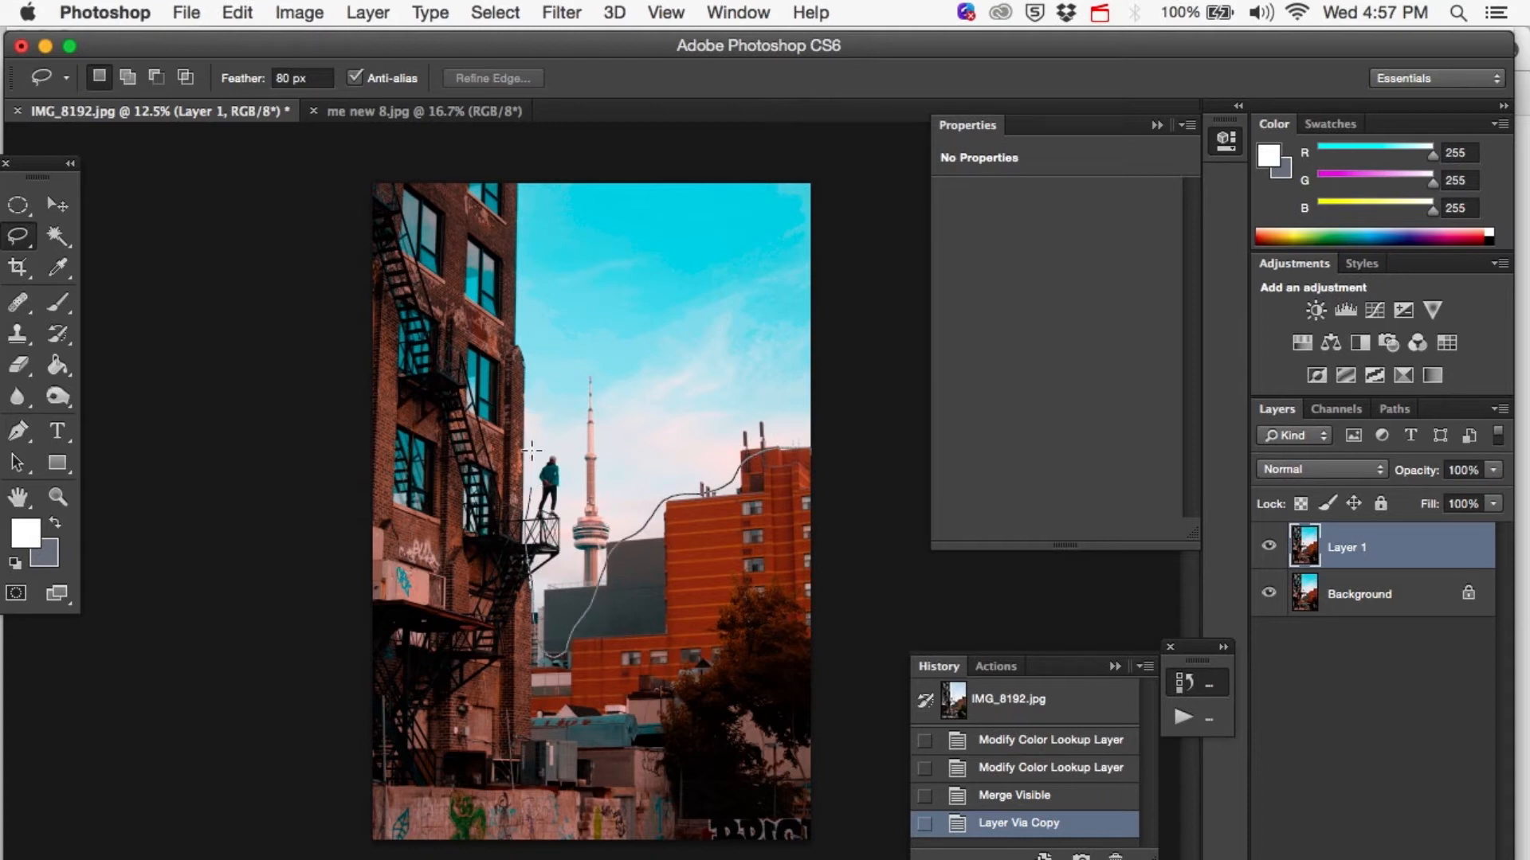
{"action": "mouse_move", "coordinate": [521, 375]}
{"action": "left_mouse_down"}
{"action": "mouse_move", "coordinate": [514, 169]}
{"action": "mouse_move", "coordinate": [370, 166]}
{"action": "mouse_move", "coordinate": [345, 389]}
{"action": "mouse_move", "coordinate": [330, 854]}
{"action": "mouse_move", "coordinate": [871, 833]}
{"action": "mouse_move", "coordinate": [908, 438]}
{"action": "left_mouse_up"}
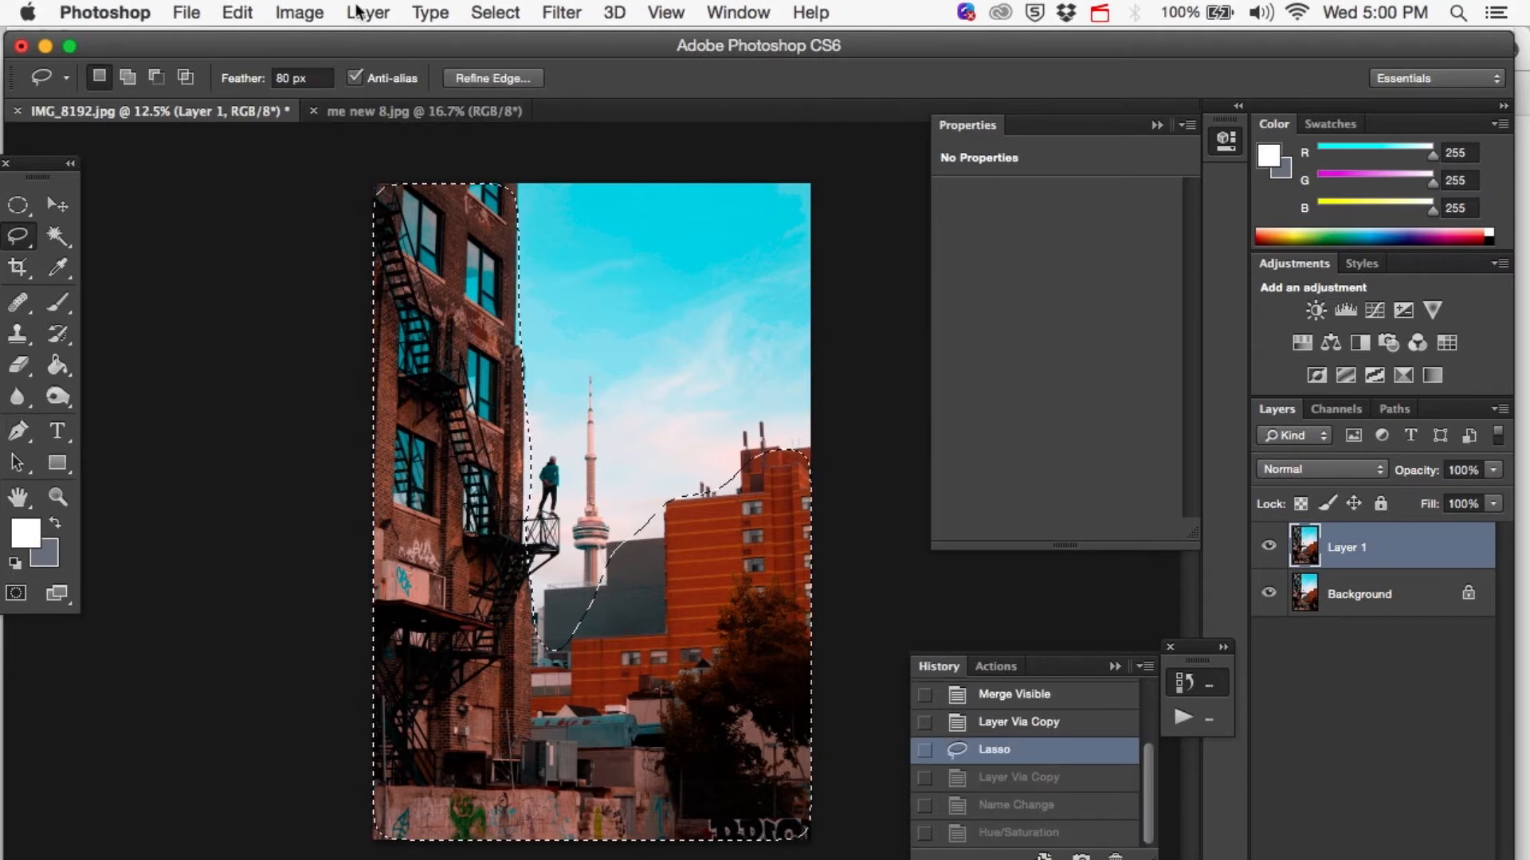
Lower the selected buildings' saturation to -47 with Hue/Saturation, and clear the selection.
{"action": "left_click", "coordinate": [302, 14]}
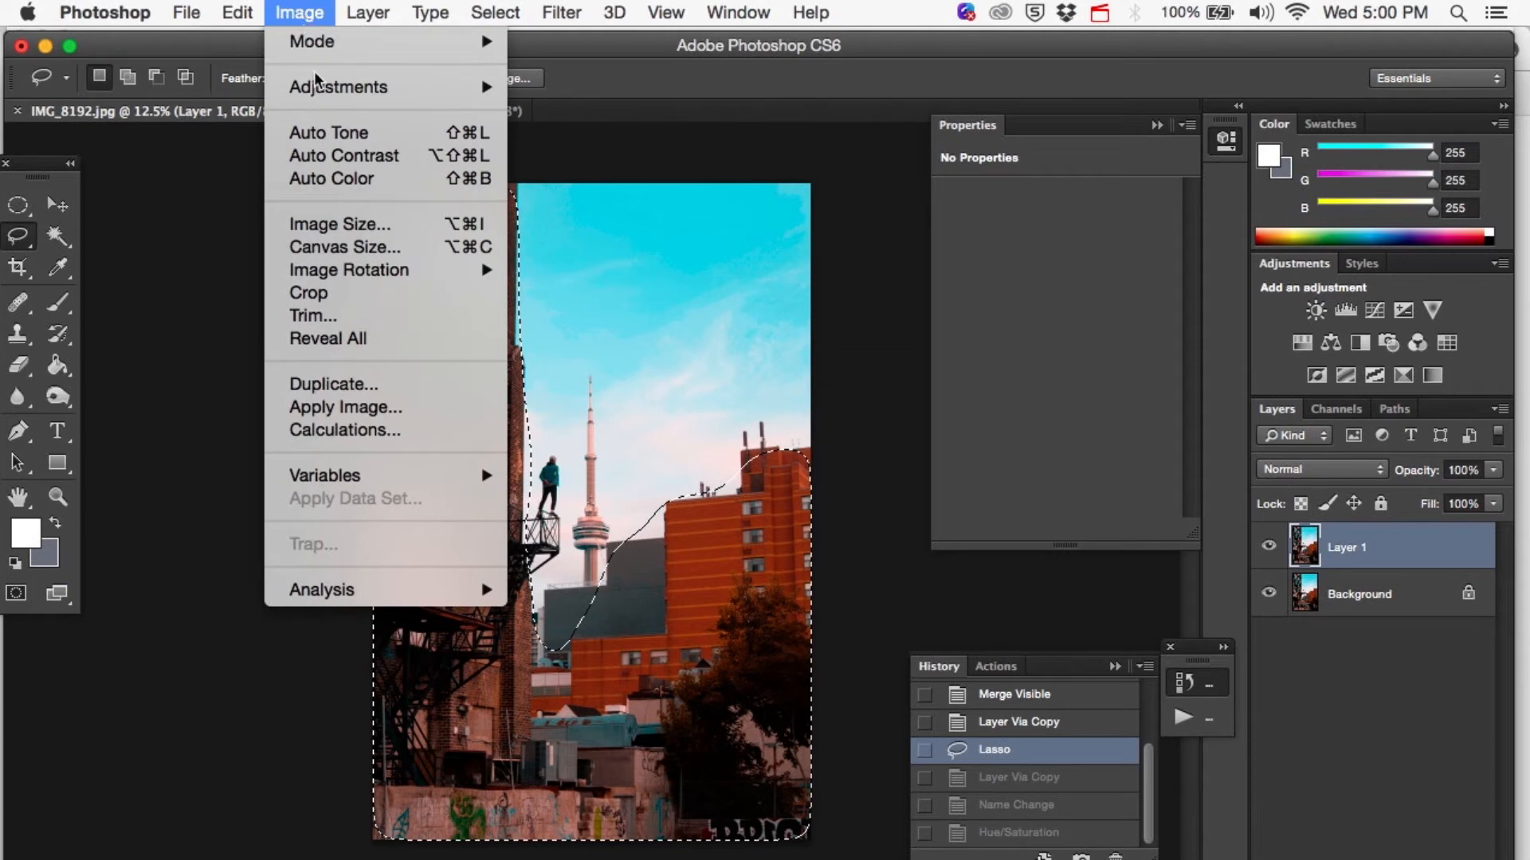
{"action": "mouse_move", "coordinate": [318, 84]}
{"action": "left_click", "coordinate": [547, 223]}
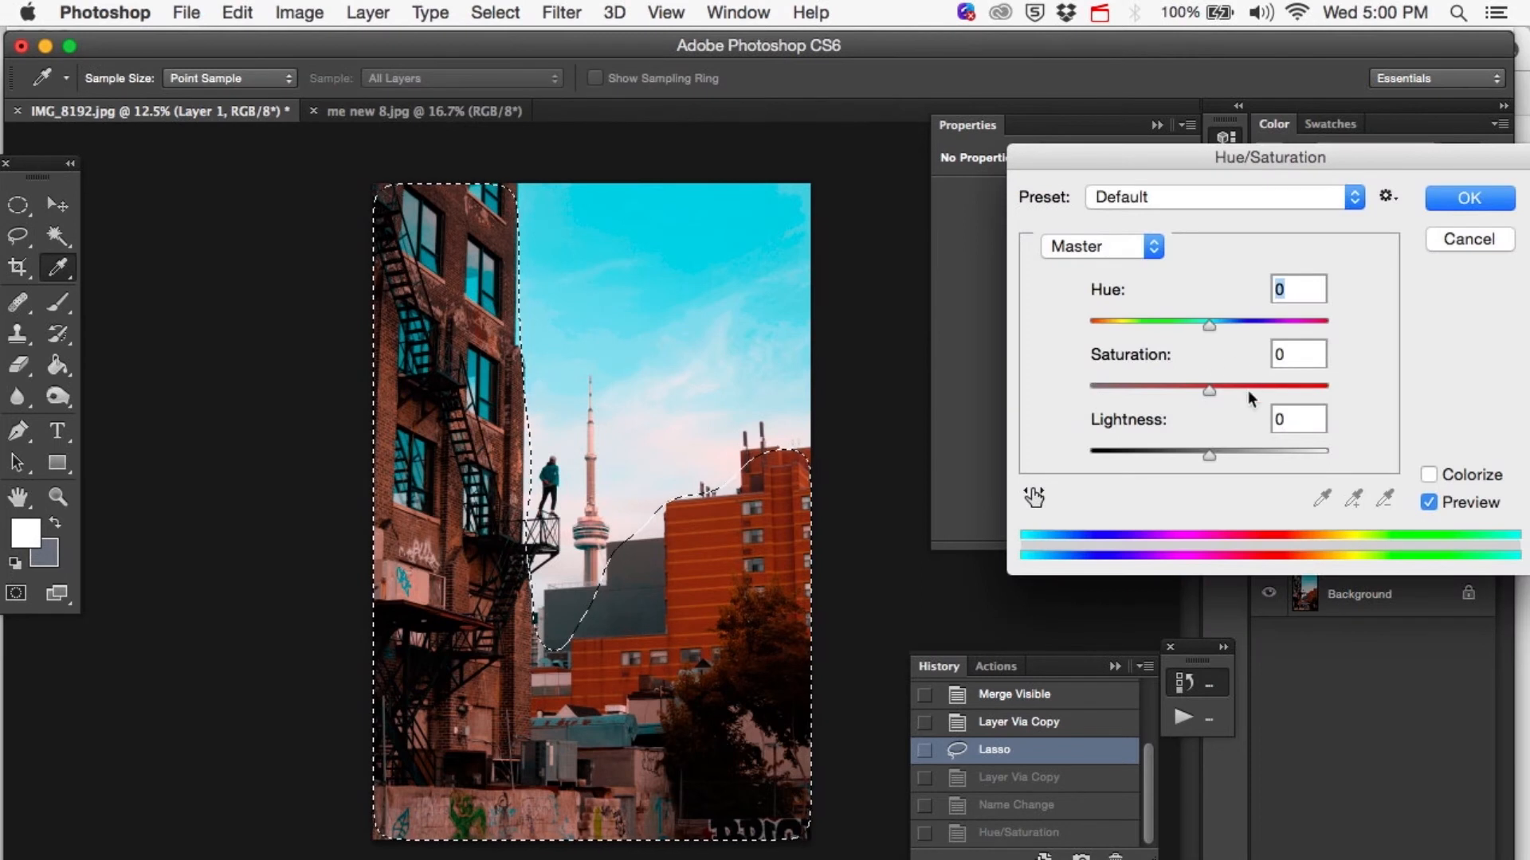
{"action": "left_click", "coordinate": [1211, 390]}
{"action": "left_click_drag", "start_coordinate": [1211, 389], "coordinate": [1092, 387]}
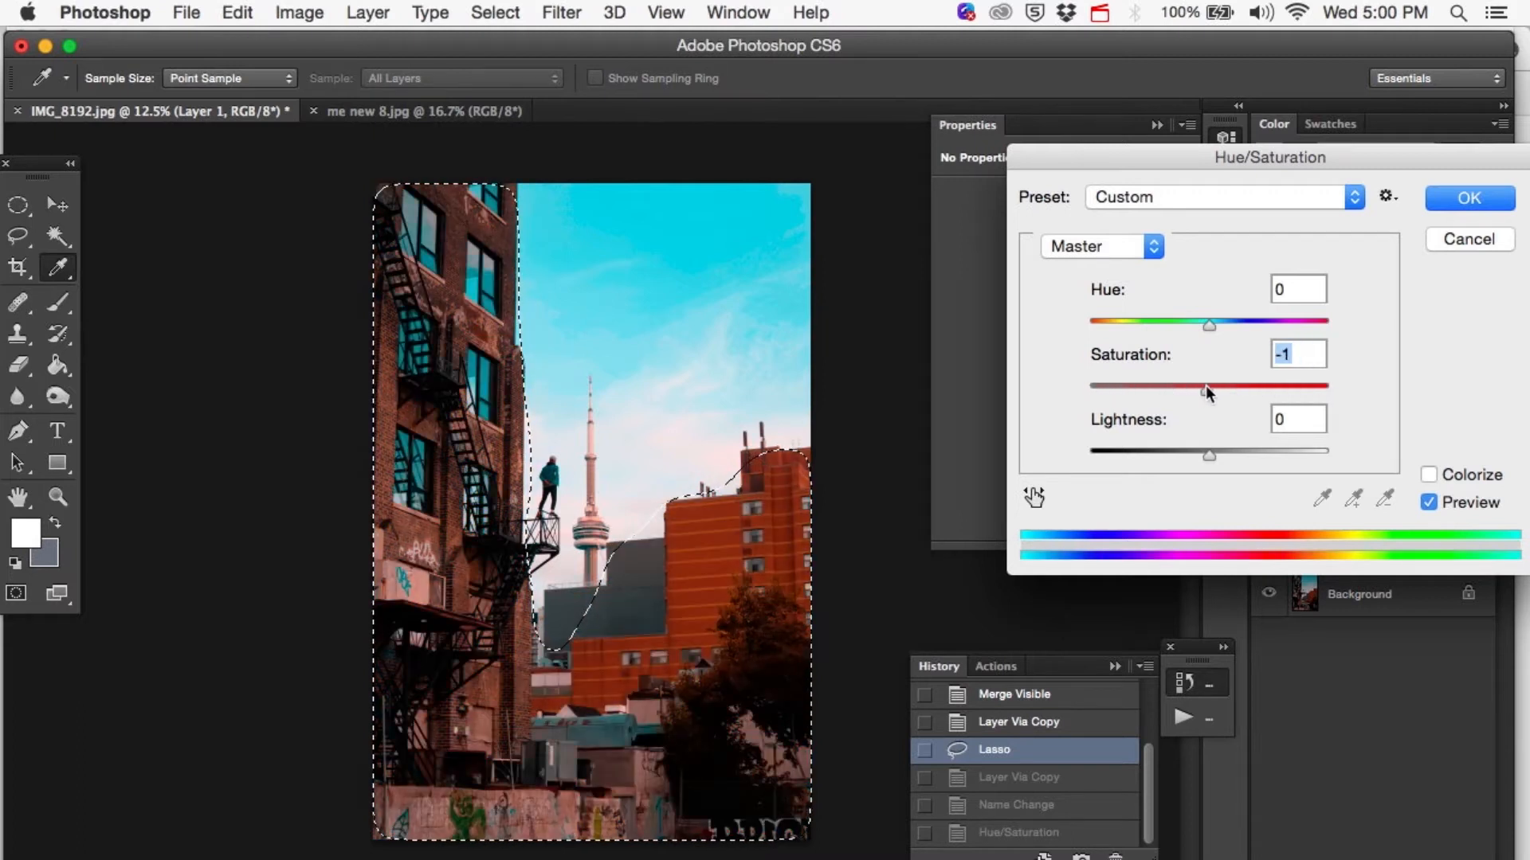
{"action": "left_click_drag", "start_coordinate": [1205, 388], "coordinate": [1151, 385]}
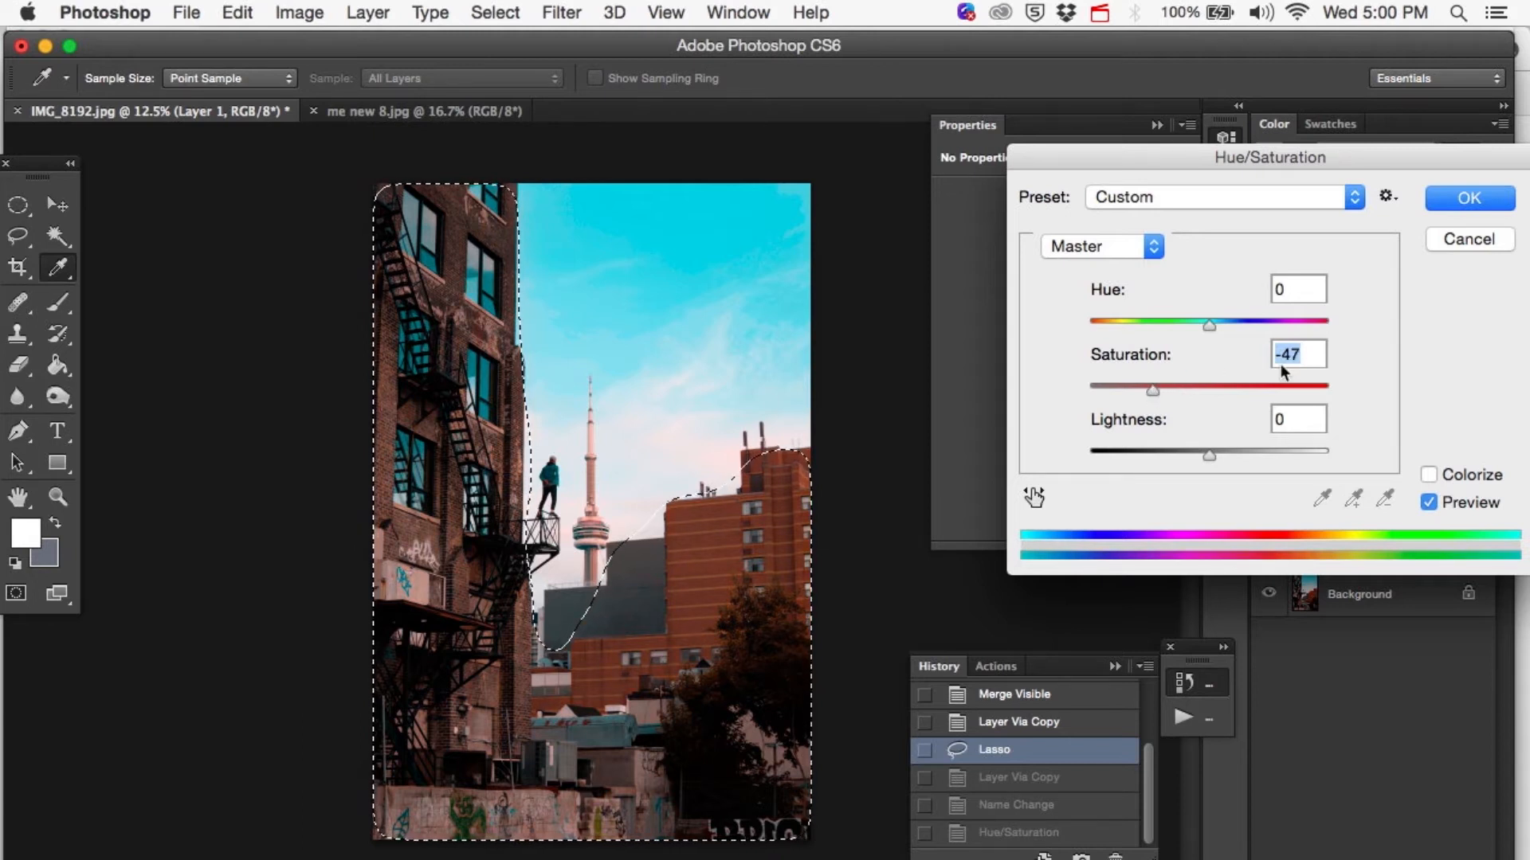
{"action": "left_click", "coordinate": [1446, 197]}
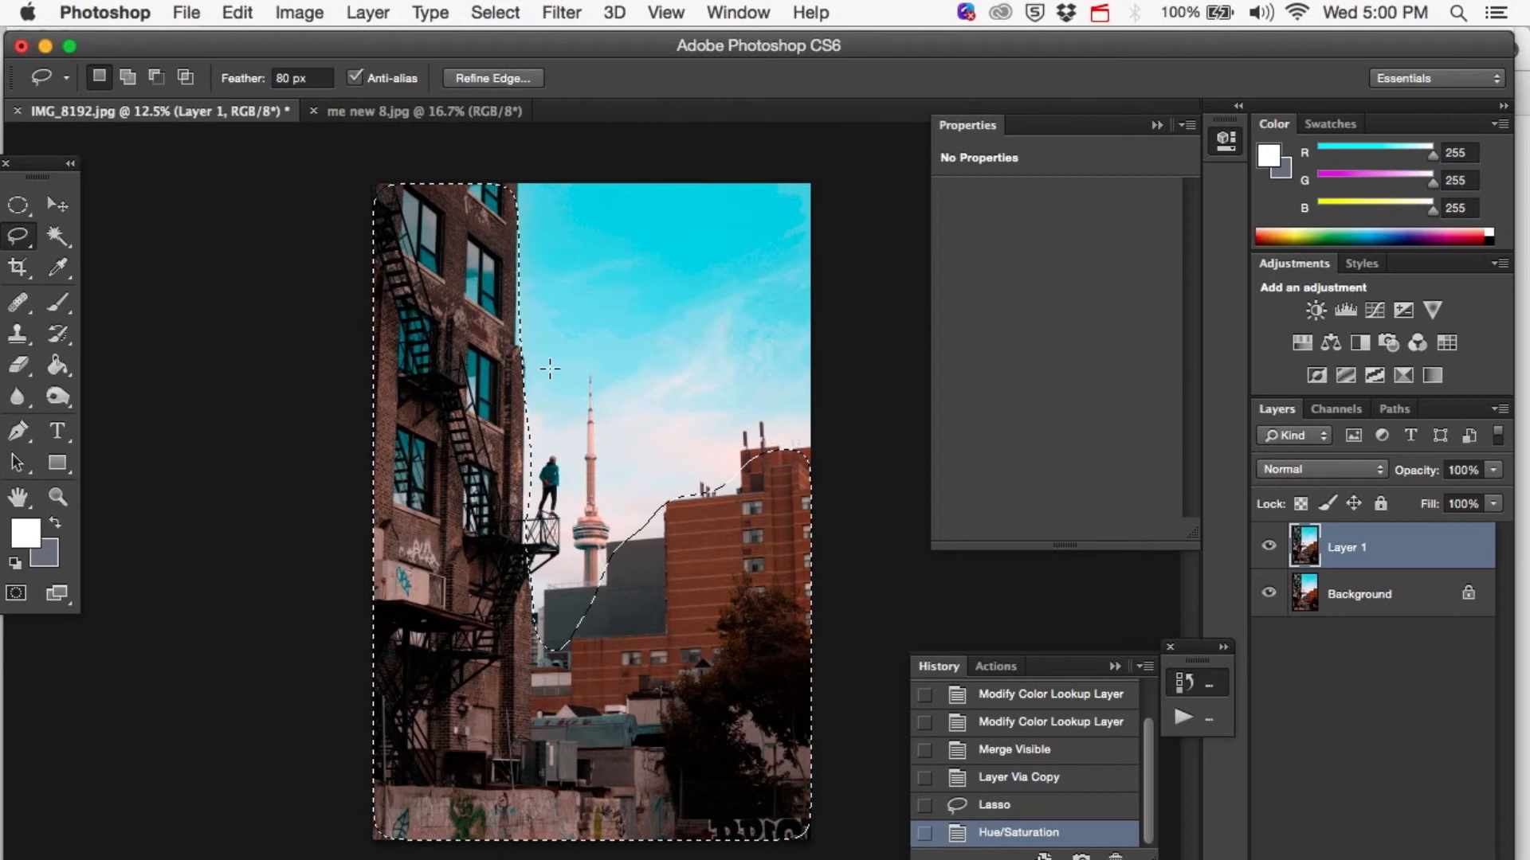
{"action": "key", "text": "super+d"}
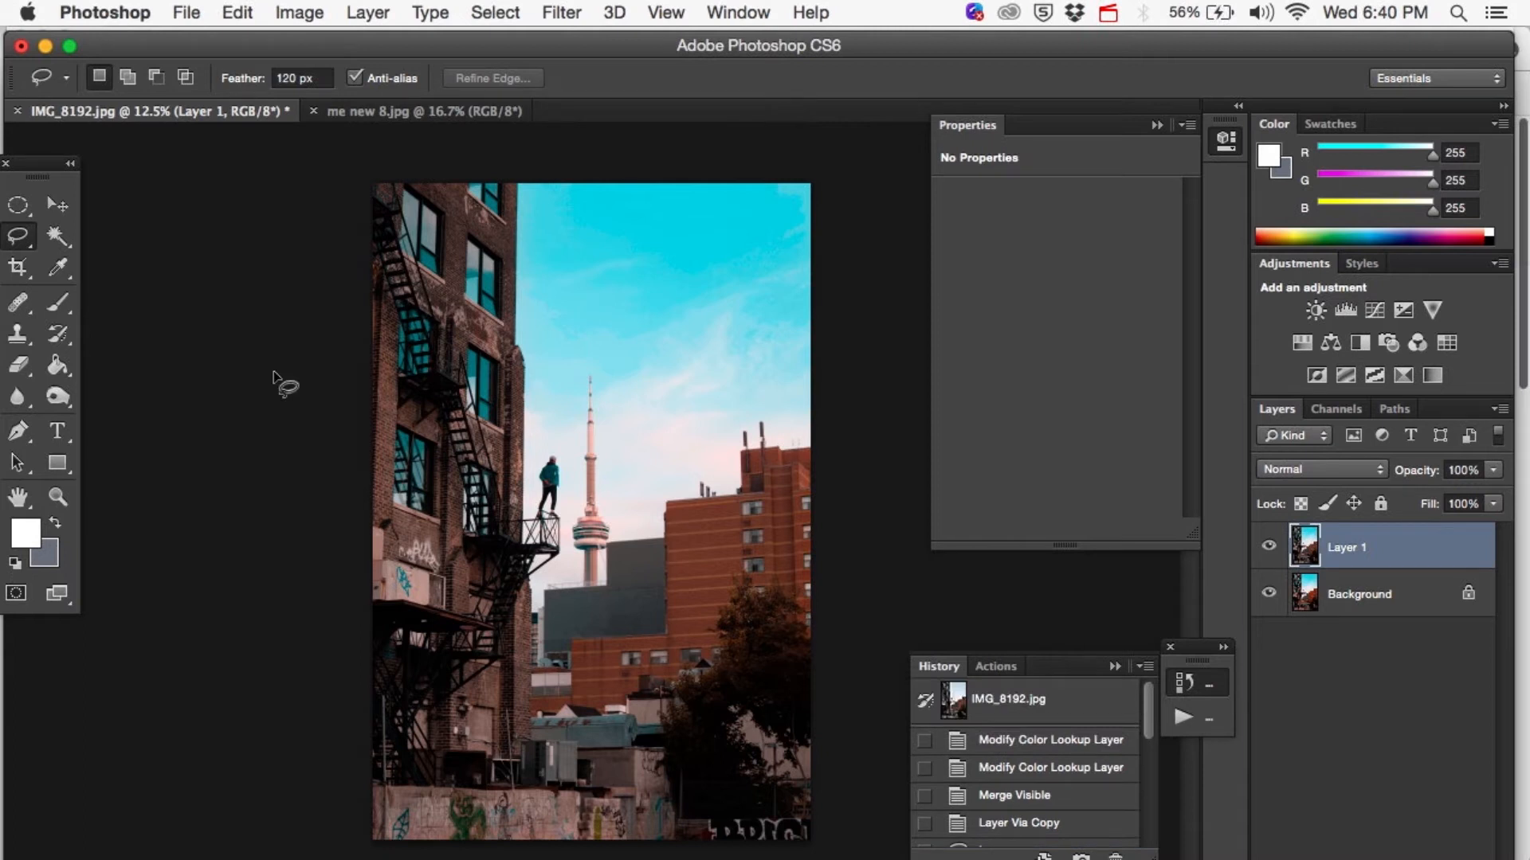
Crop the photo to the 8.5 x 11 ratio, shifting the frame down to include more of the graffiti wall, and switch to the Move tool.
{"action": "left_click", "coordinate": [28, 267]}
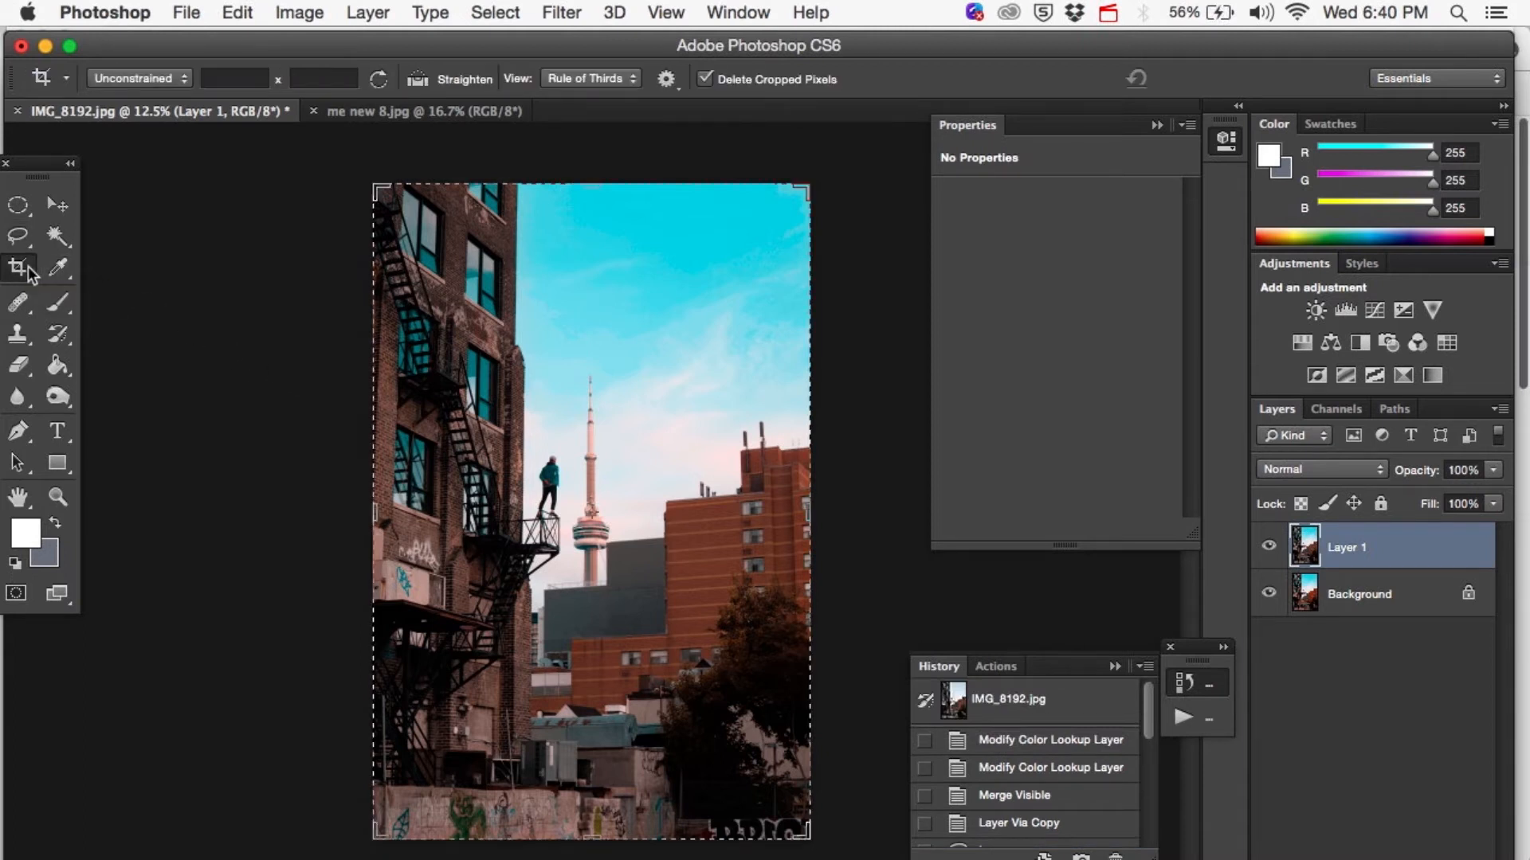
{"action": "left_click", "coordinate": [151, 80]}
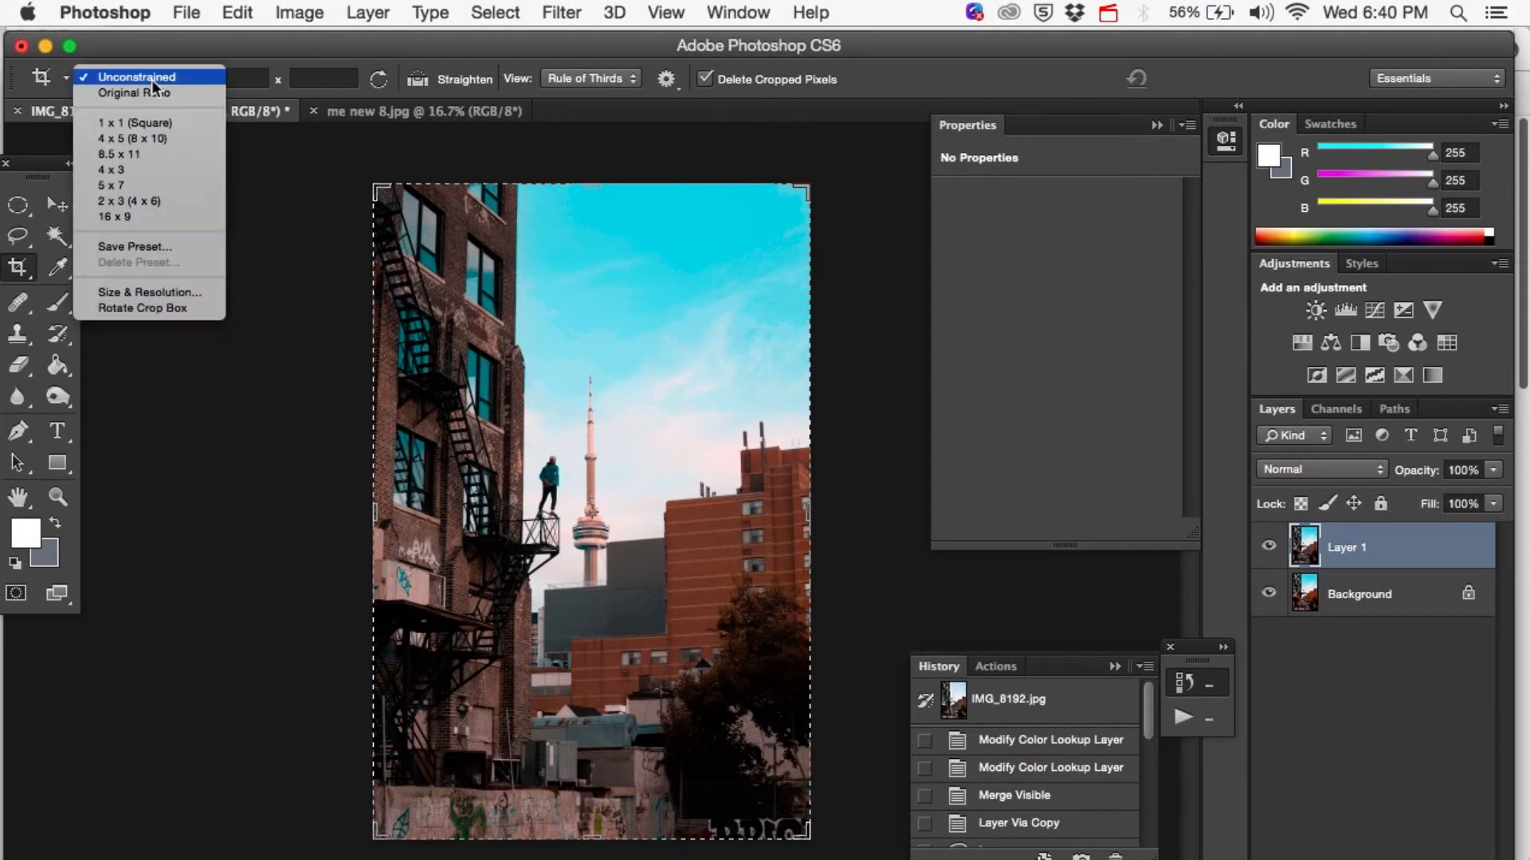
{"action": "left_click", "coordinate": [117, 154]}
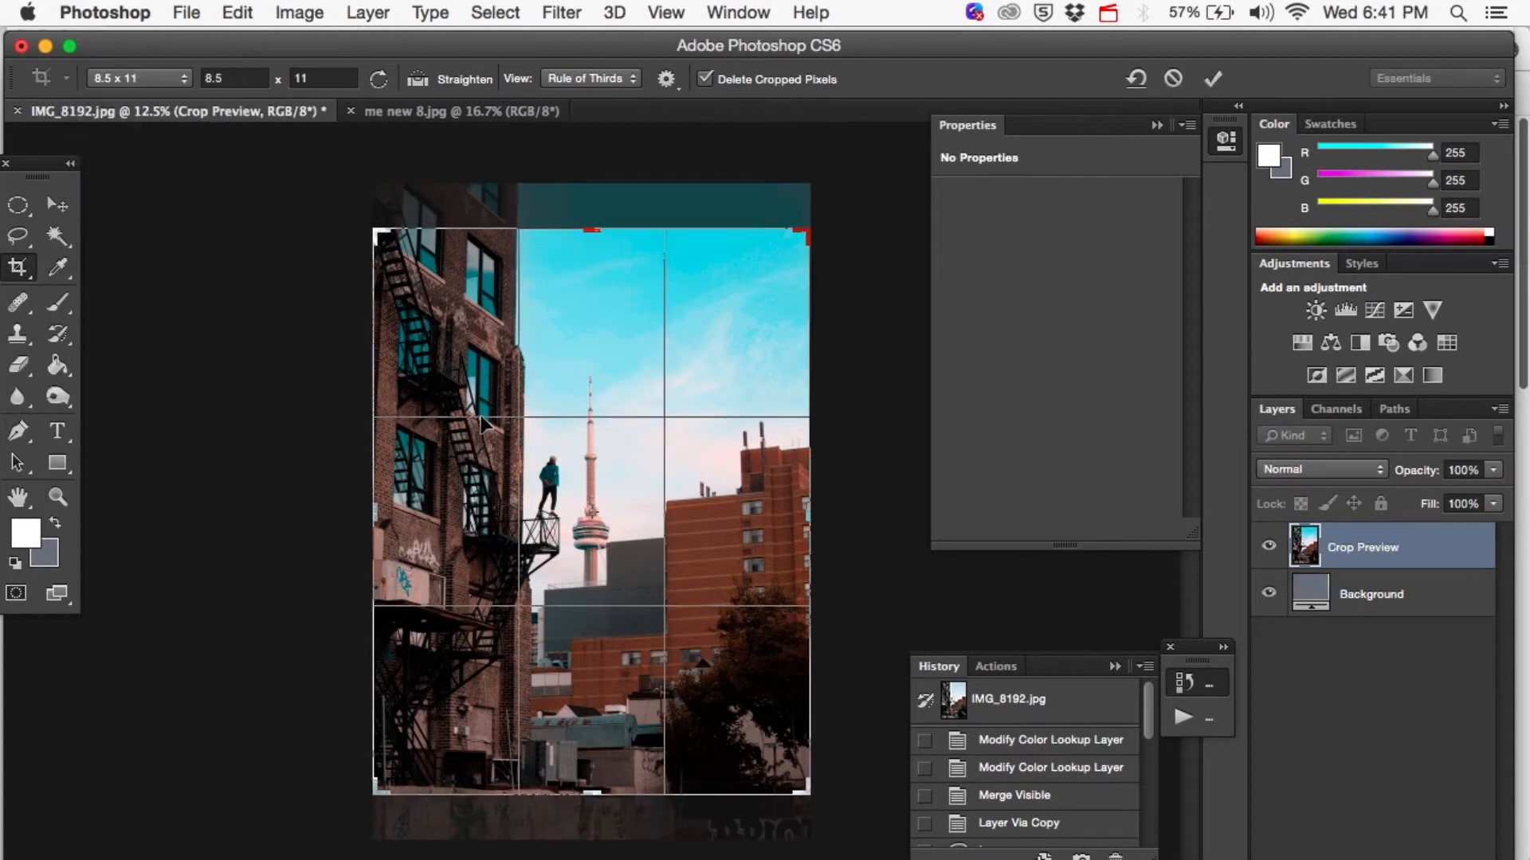
{"action": "key", "text": "Up"}
{"action": "key", "text": "Up"}
{"action": "key", "text": "Up"}
{"action": "key", "text": "Up"}
{"action": "key", "text": "Up"}
{"action": "key", "text": "Up"}
{"action": "key", "text": "Up"}
{"action": "key", "text": "Up"}
{"action": "key", "text": "Up"}
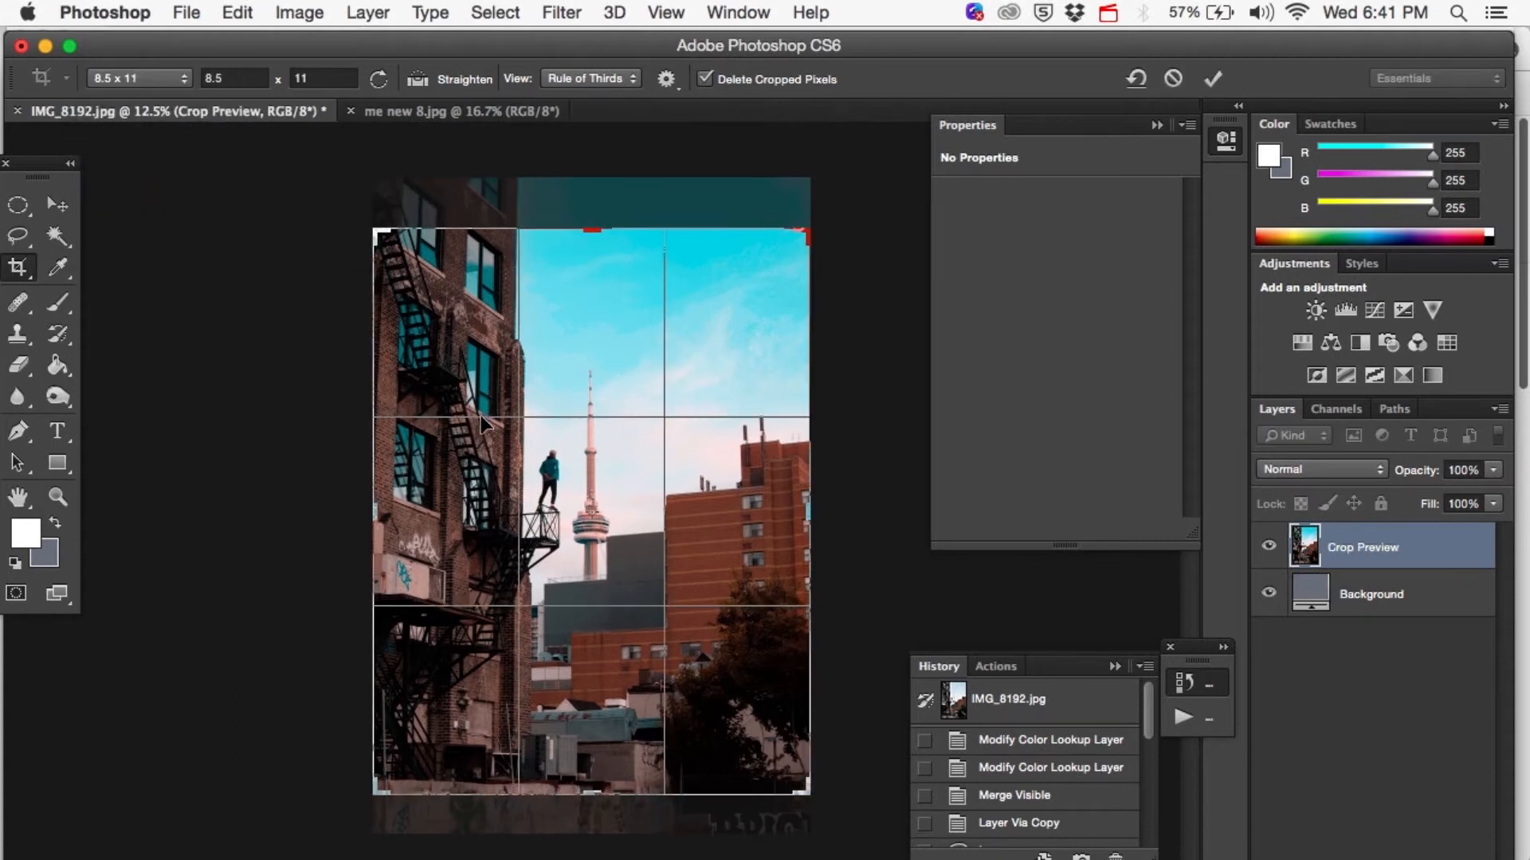
{"action": "key", "text": "Up"}
{"action": "key", "text": "Up"}
{"action": "key", "text": "Up"}
{"action": "key", "text": "Up"}
{"action": "key", "text": "Up"}
{"action": "key", "text": "Up"}
{"action": "key", "text": "Up"}
{"action": "key", "text": "Up"}
{"action": "key", "text": "Up"}
{"action": "key", "text": "Up"}
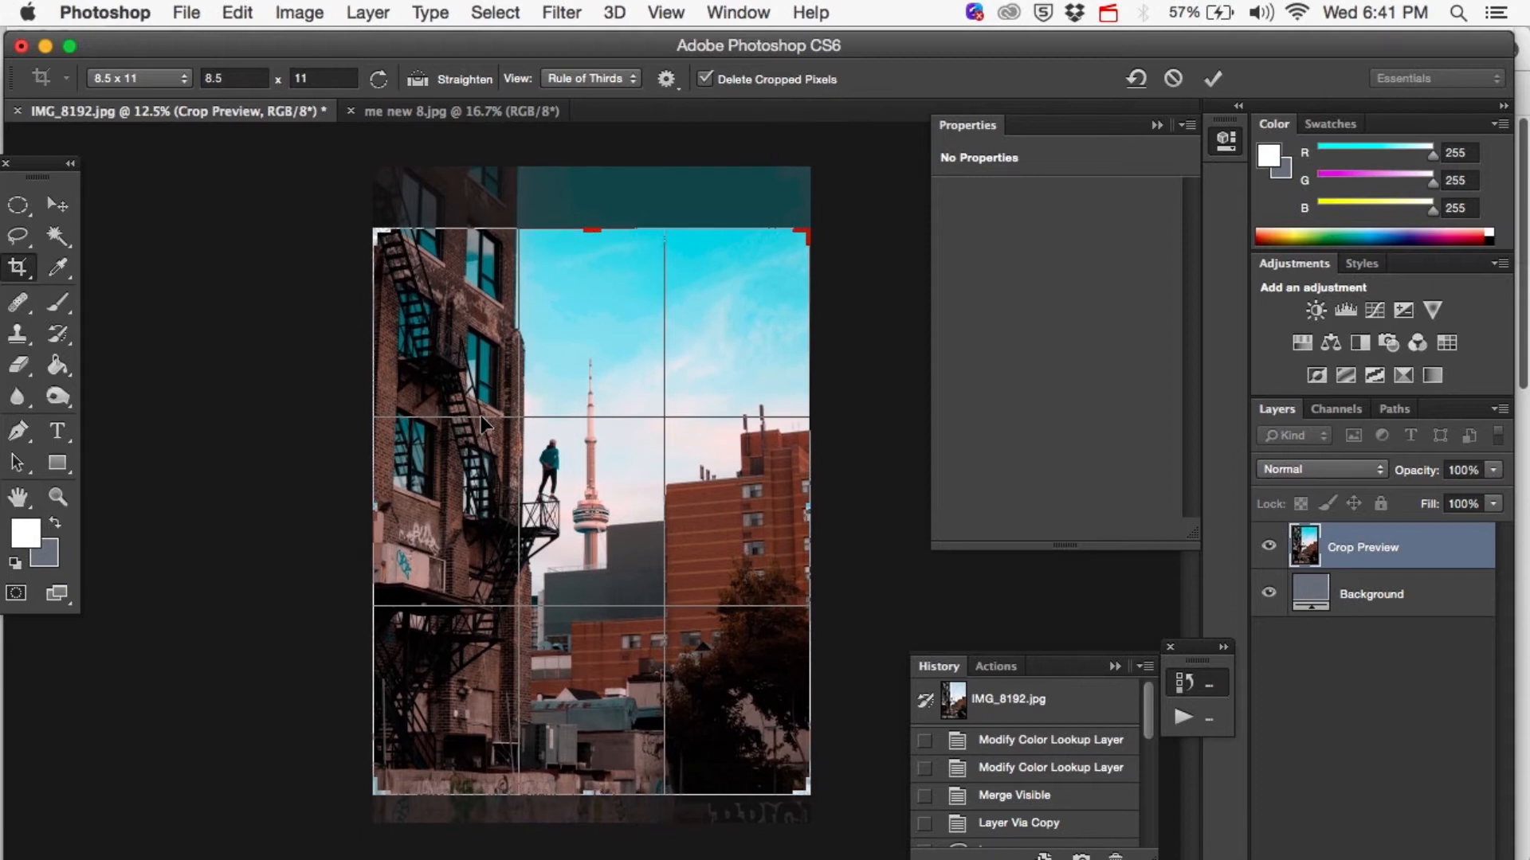
{"action": "key", "text": "Up"}
{"action": "key", "text": "Up"}
{"action": "key", "text": "Up"}
{"action": "key", "text": "Up"}
{"action": "key", "text": "Up"}
{"action": "key", "text": "Up"}
{"action": "key", "text": "Up"}
{"action": "key", "text": "Up"}
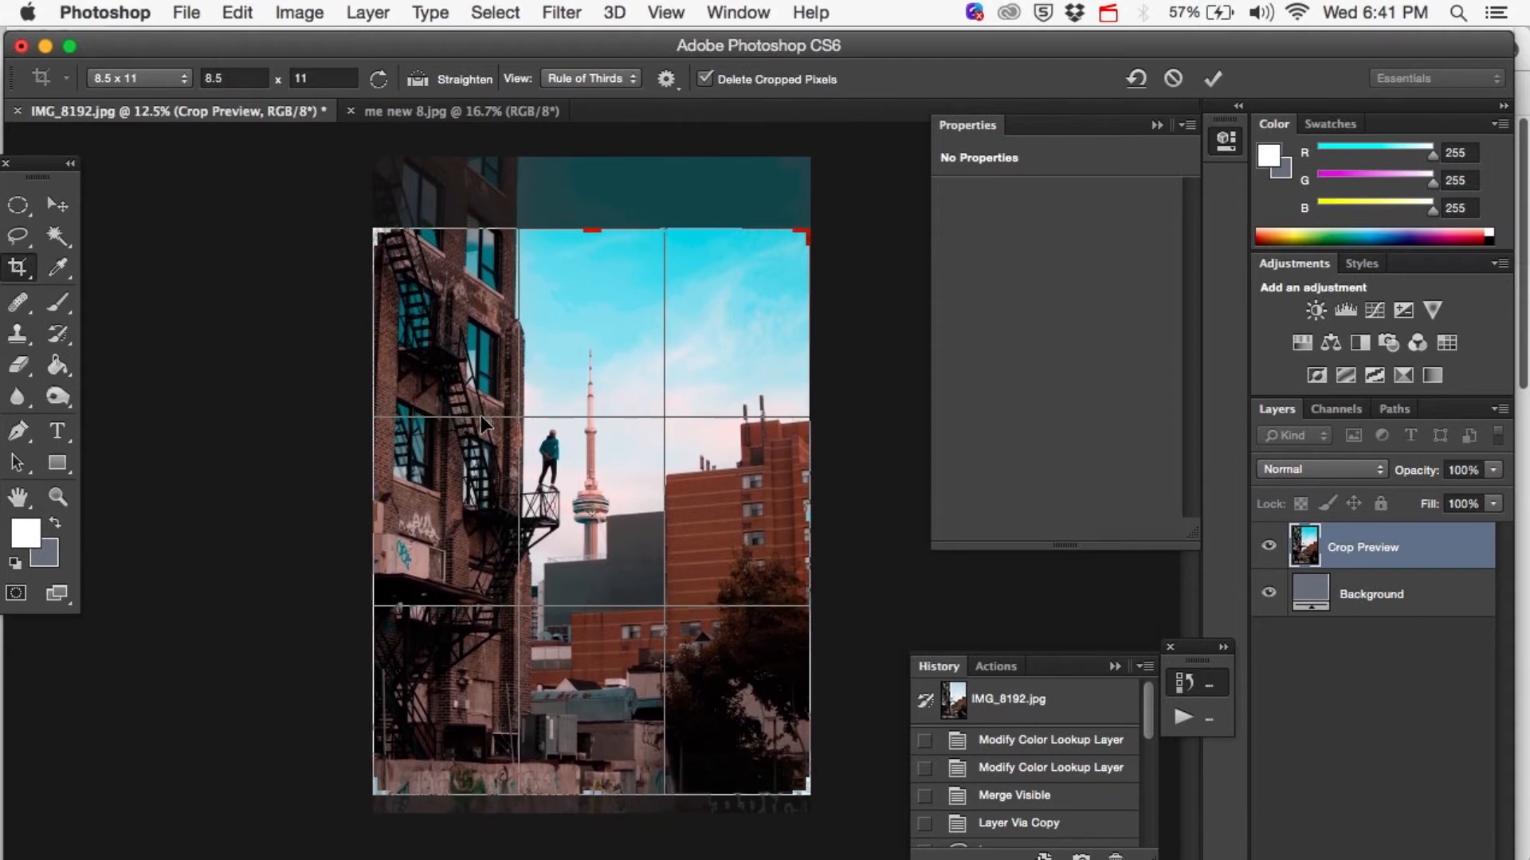
{"action": "key", "text": "Return"}
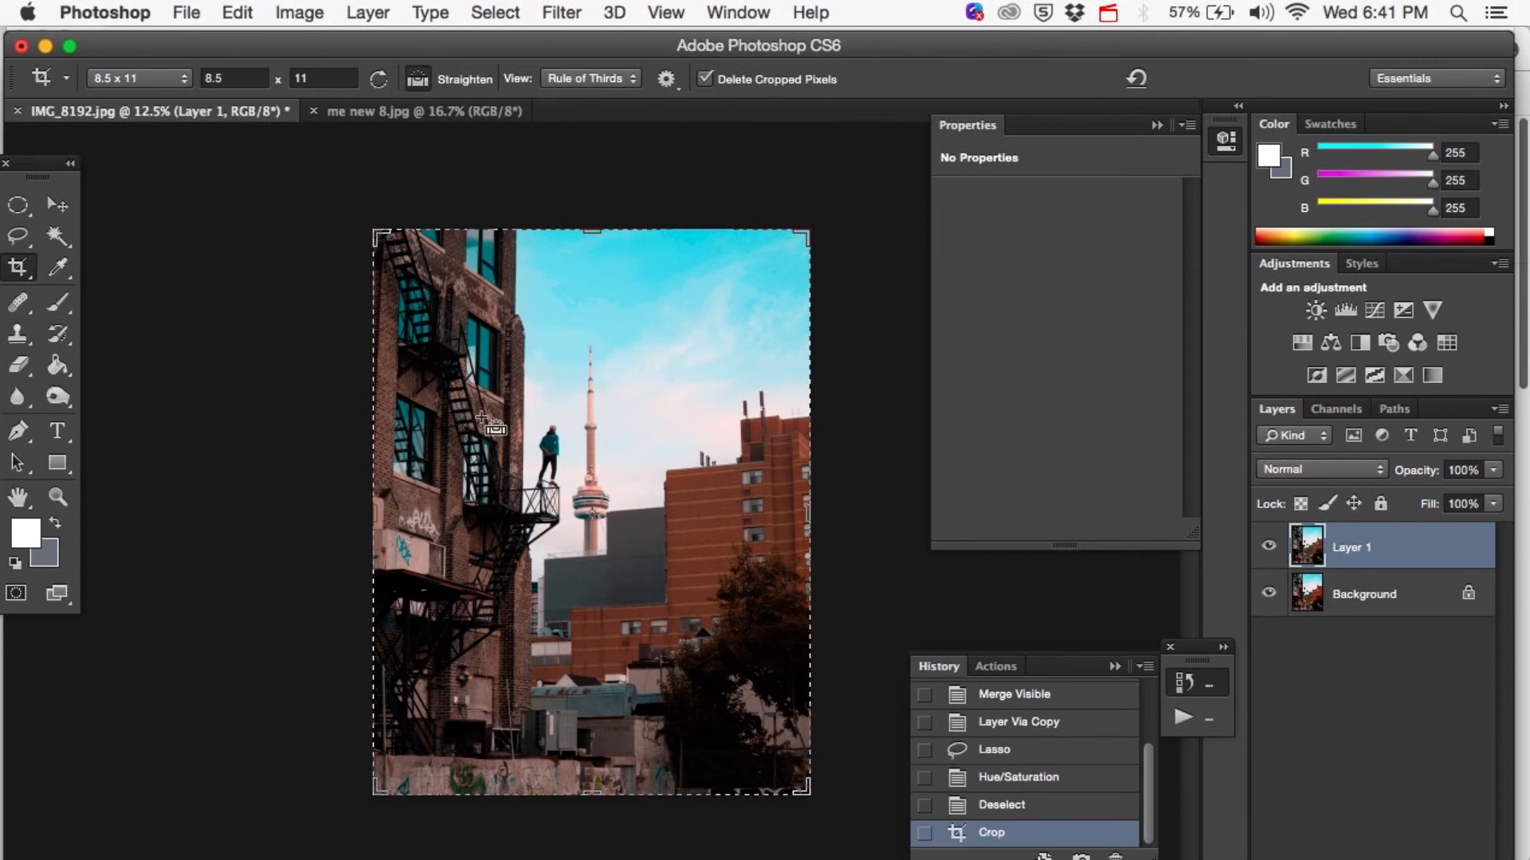
{"action": "key", "text": "super+equal"}
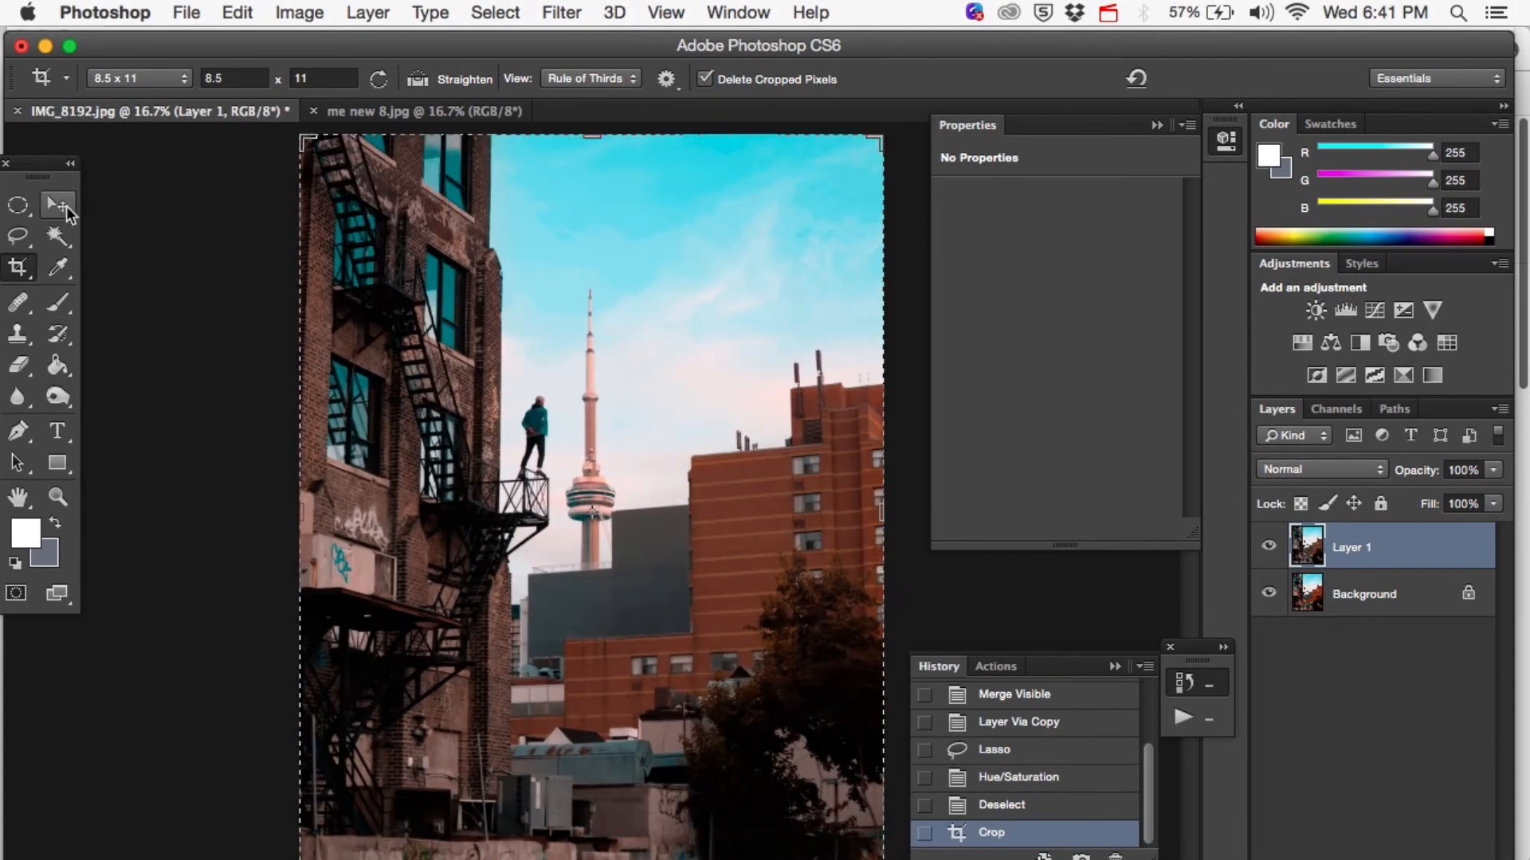
{"action": "left_click", "coordinate": [58, 204]}
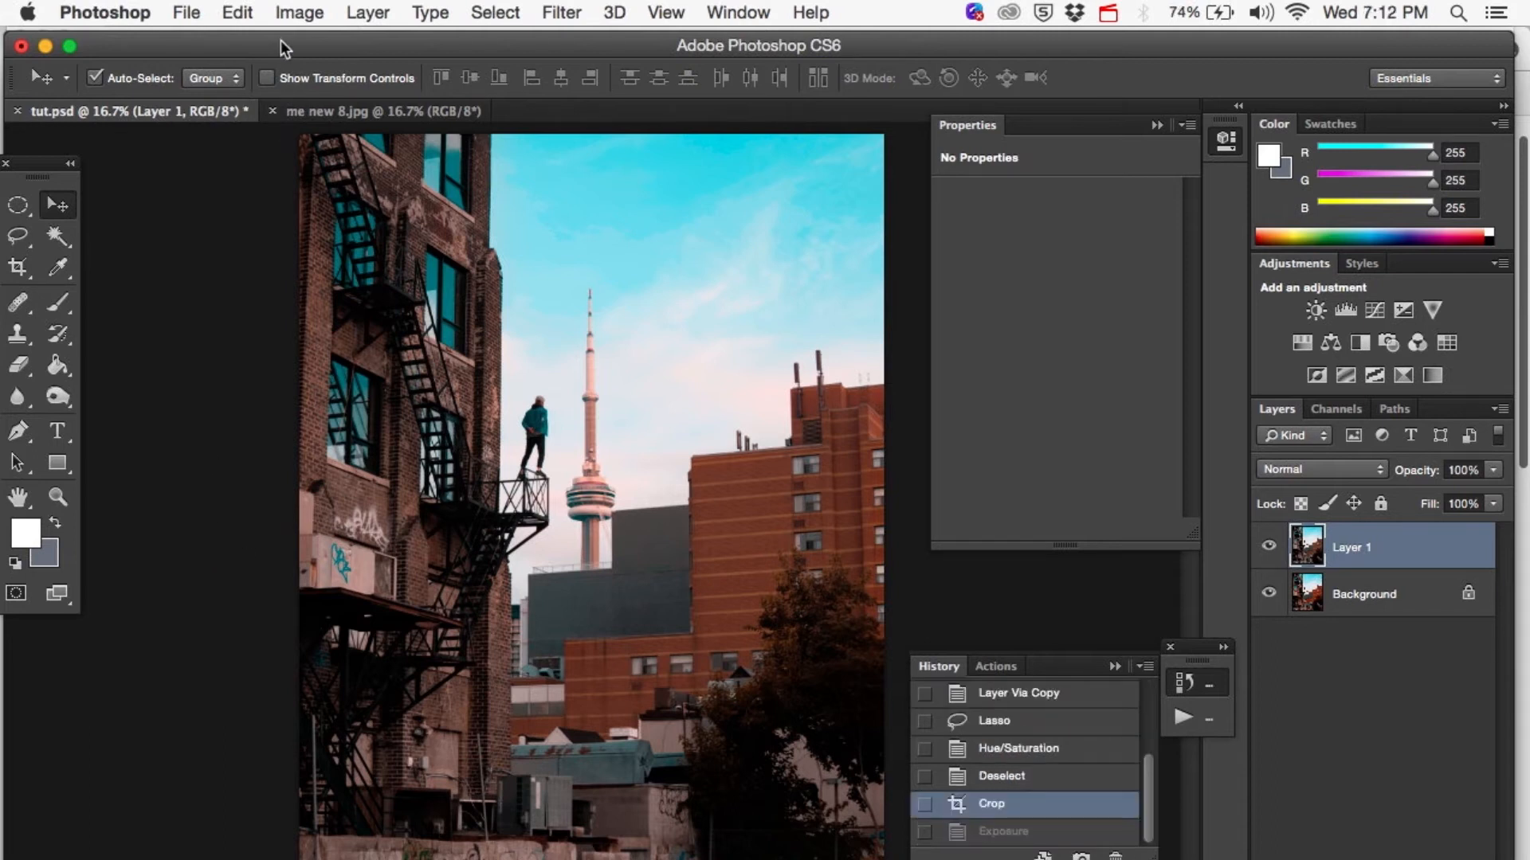
Apply an Exposure adjustment to Layer 1 with an offset of +0.0633 and a gamma correction of 0.72.
{"action": "left_click", "coordinate": [295, 14]}
{"action": "mouse_move", "coordinate": [343, 88]}
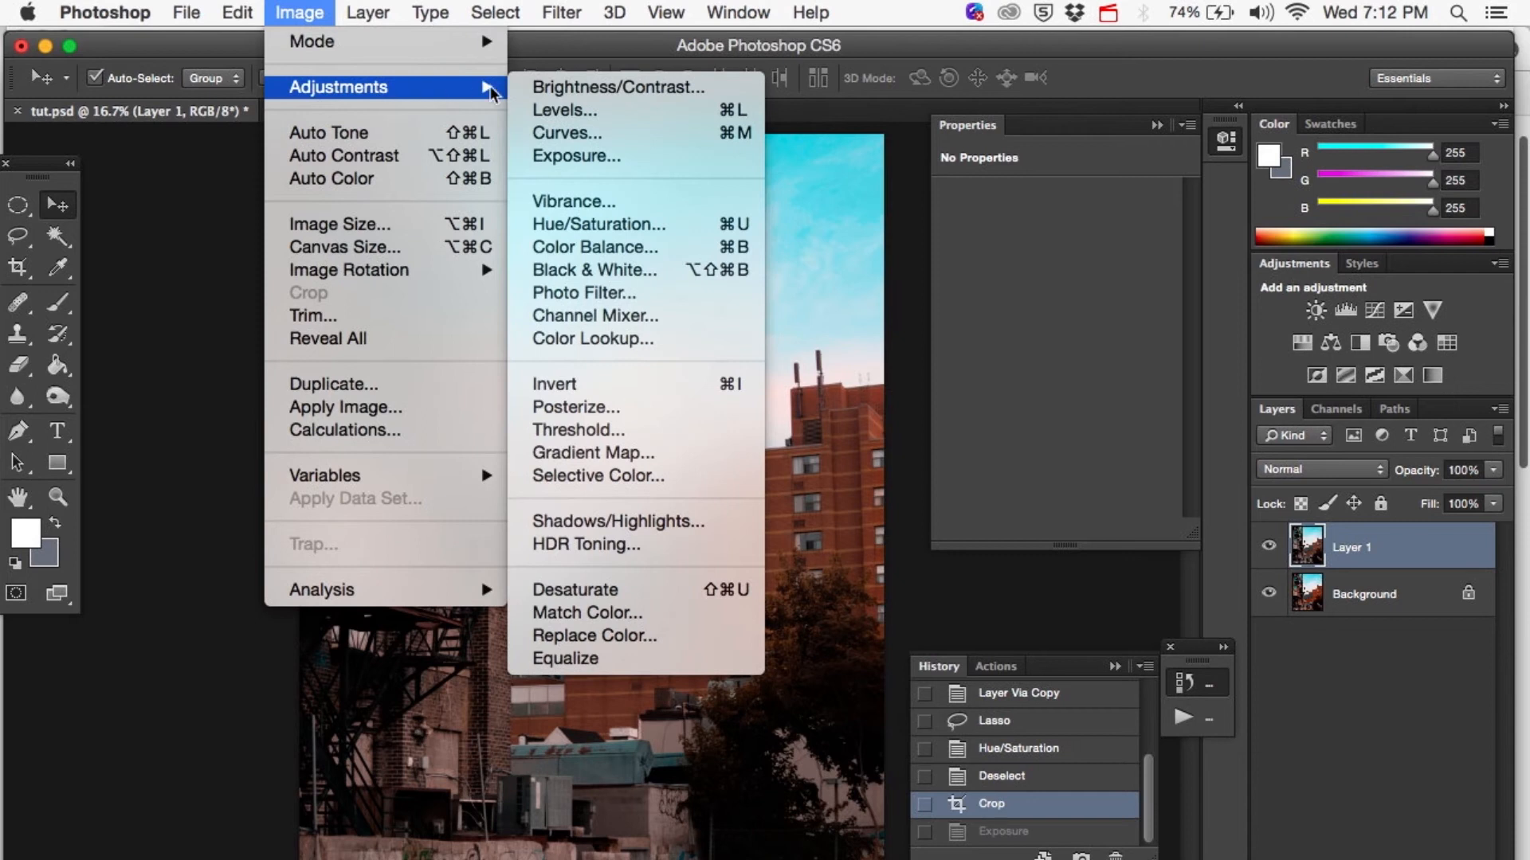
{"action": "left_click", "coordinate": [548, 154]}
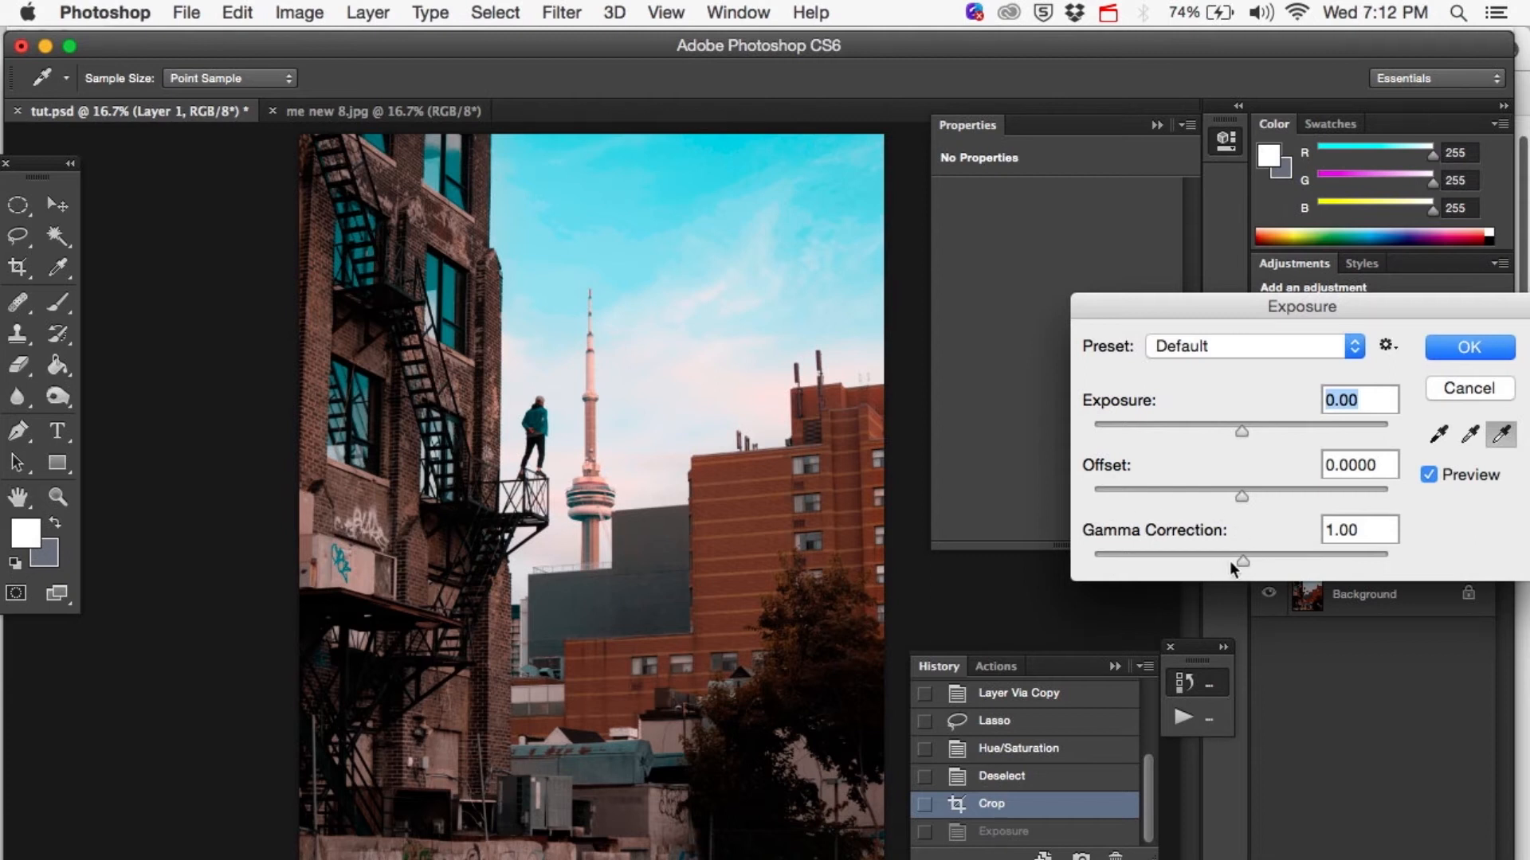
{"action": "left_click_drag", "start_coordinate": [1242, 559], "coordinate": [1273, 561]}
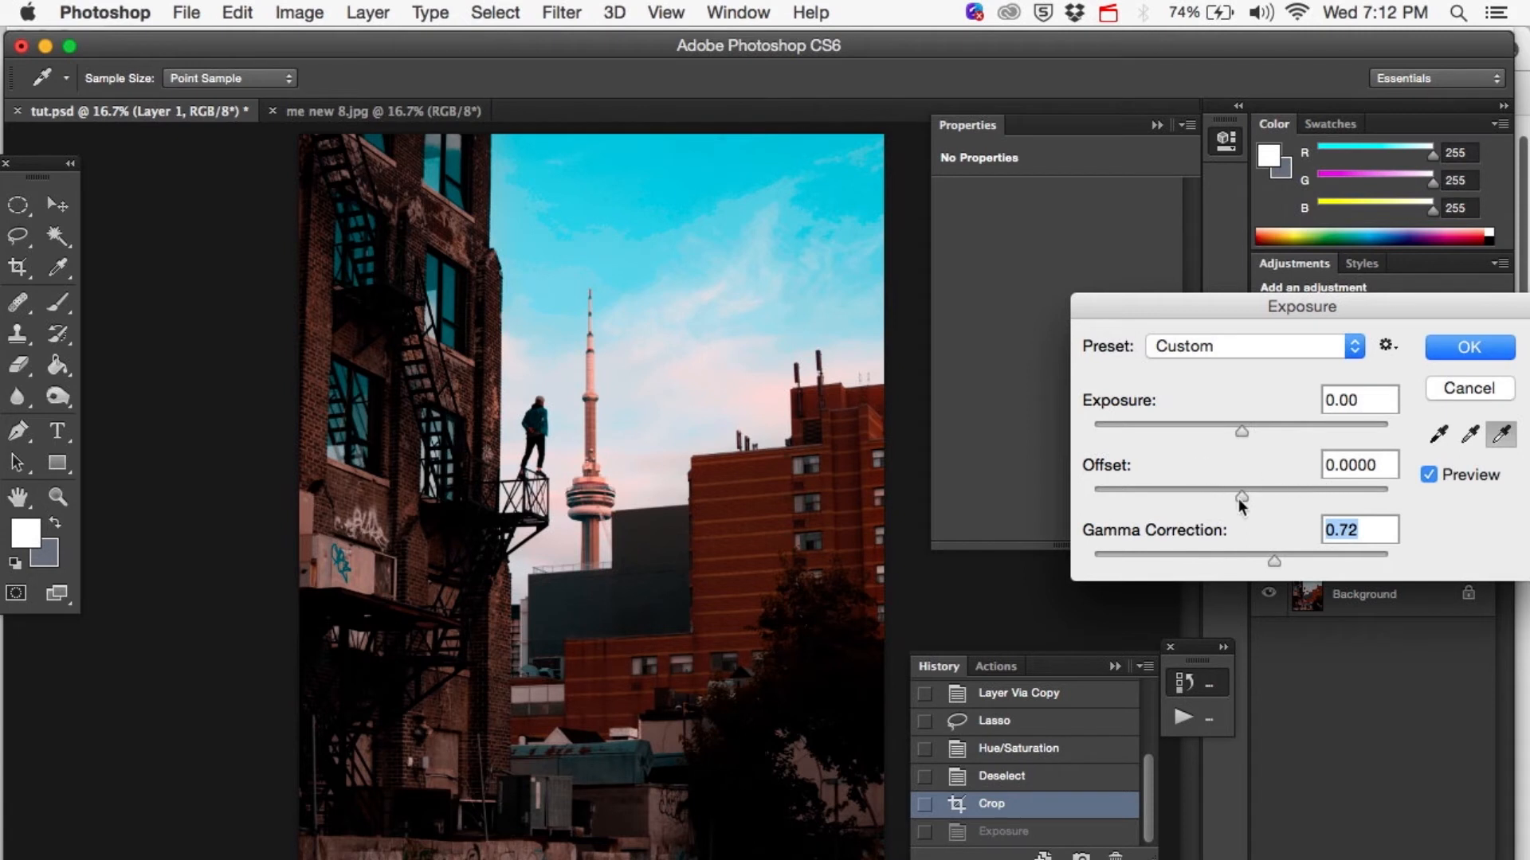
{"action": "left_click_drag", "start_coordinate": [1240, 498], "coordinate": [1258, 494]}
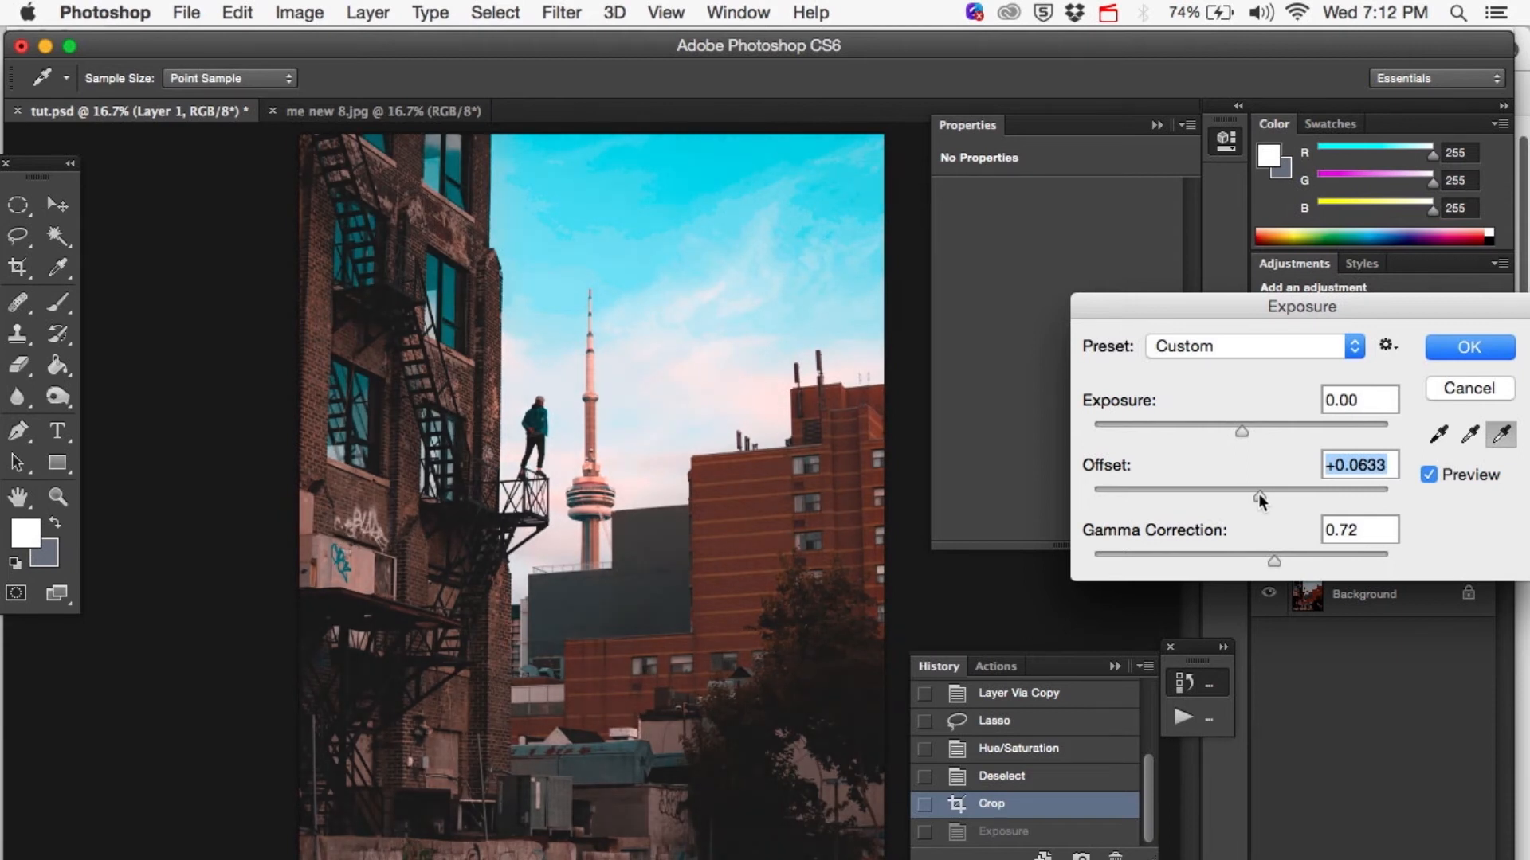
{"action": "left_click", "coordinate": [1452, 347]}
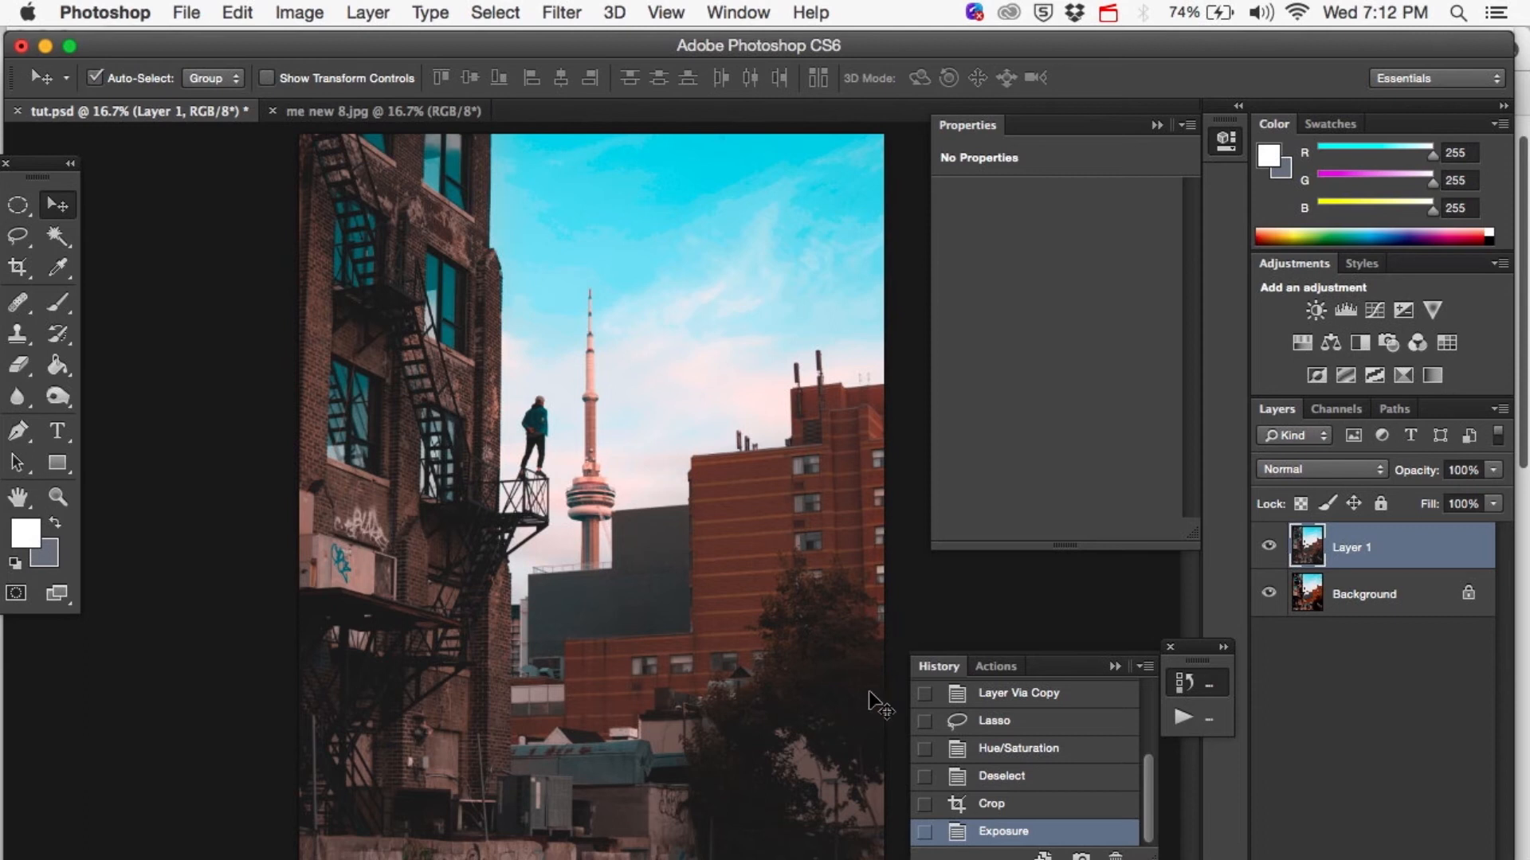
Toggle Layer 1's visibility repeatedly to compare the photo before and after the exposure change.
{"action": "left_click", "coordinate": [1270, 547]}
{"action": "left_click", "coordinate": [1269, 548]}
{"action": "left_click", "coordinate": [1269, 547]}
{"action": "left_click", "coordinate": [1269, 547]}
{"action": "left_click", "coordinate": [1269, 547]}
{"action": "left_click", "coordinate": [1269, 548]}
{"action": "left_click", "coordinate": [1269, 547]}
{"action": "left_click", "coordinate": [1269, 547]}
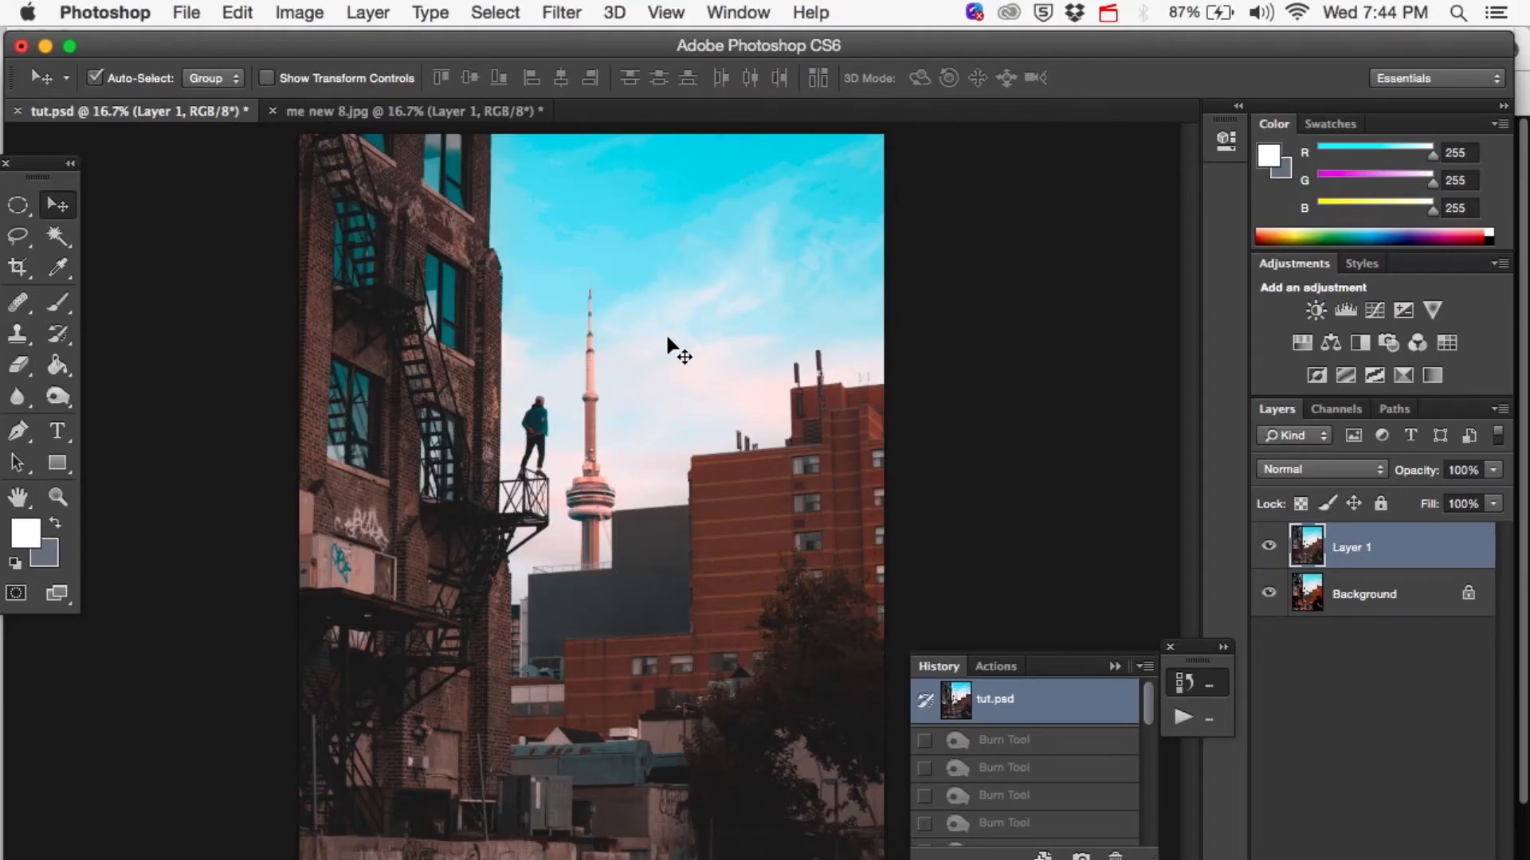
Darken the sky around the clouds on Layer 1 with Burn tool dabs, using the Shadows range, 100% exposure and an 800 to 1000 px brush.
{"action": "left_click", "coordinate": [58, 398]}
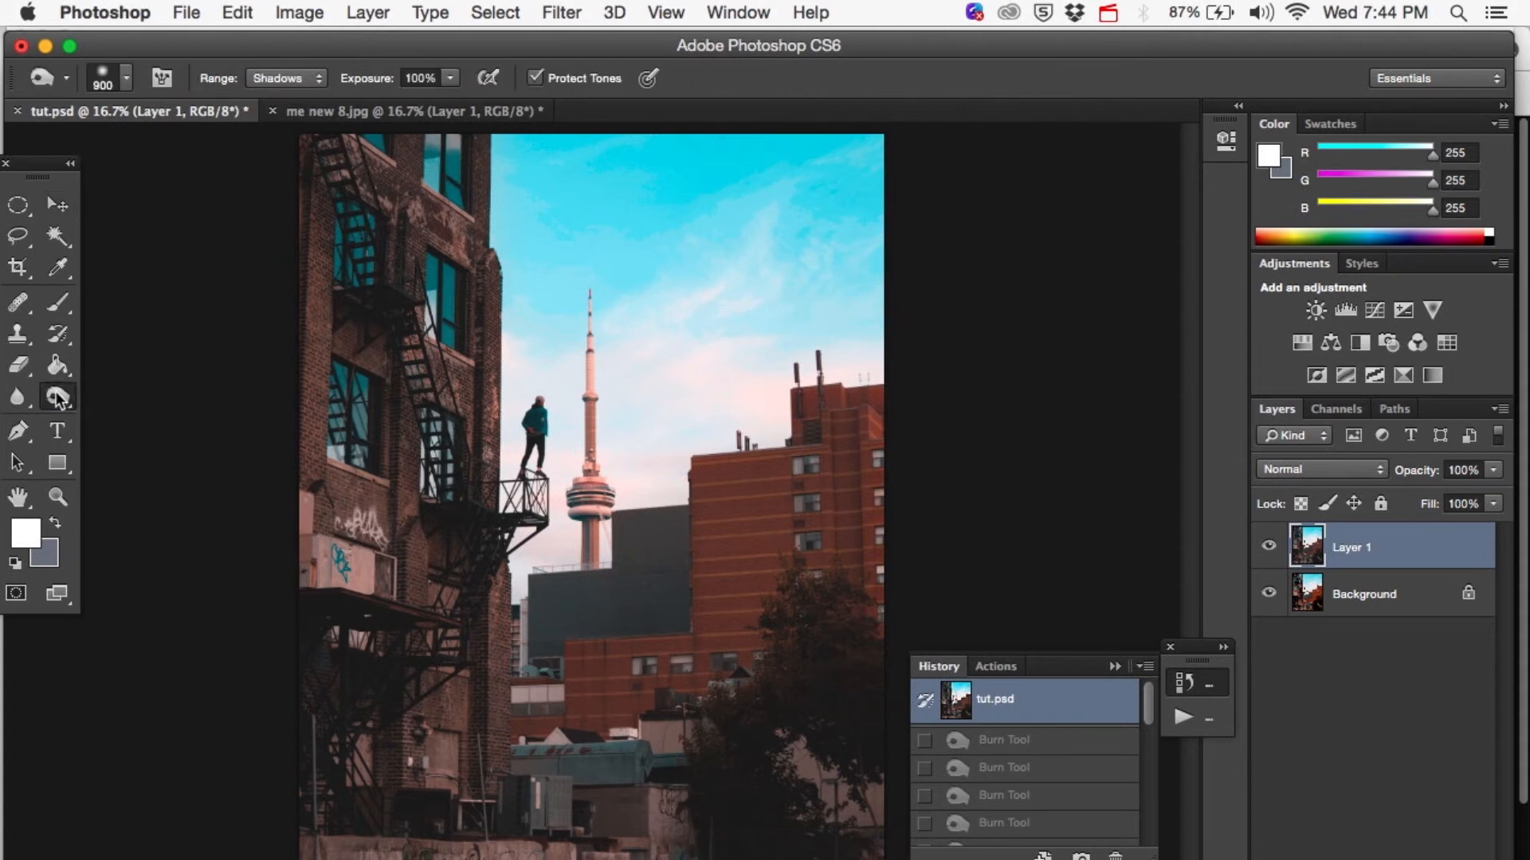
{"action": "left_click", "coordinate": [299, 78]}
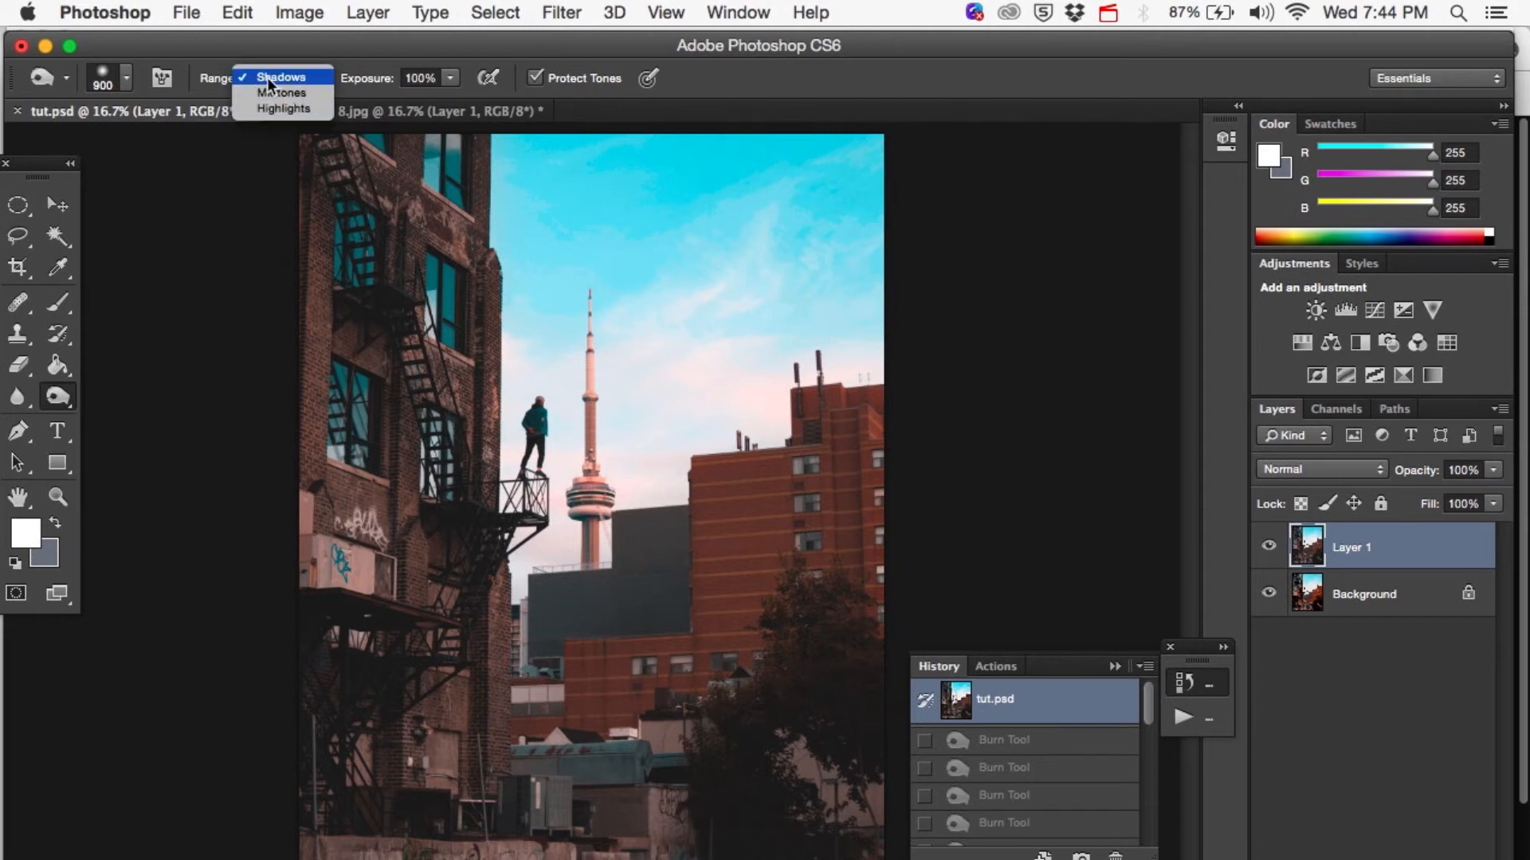
{"action": "left_click", "coordinate": [310, 79]}
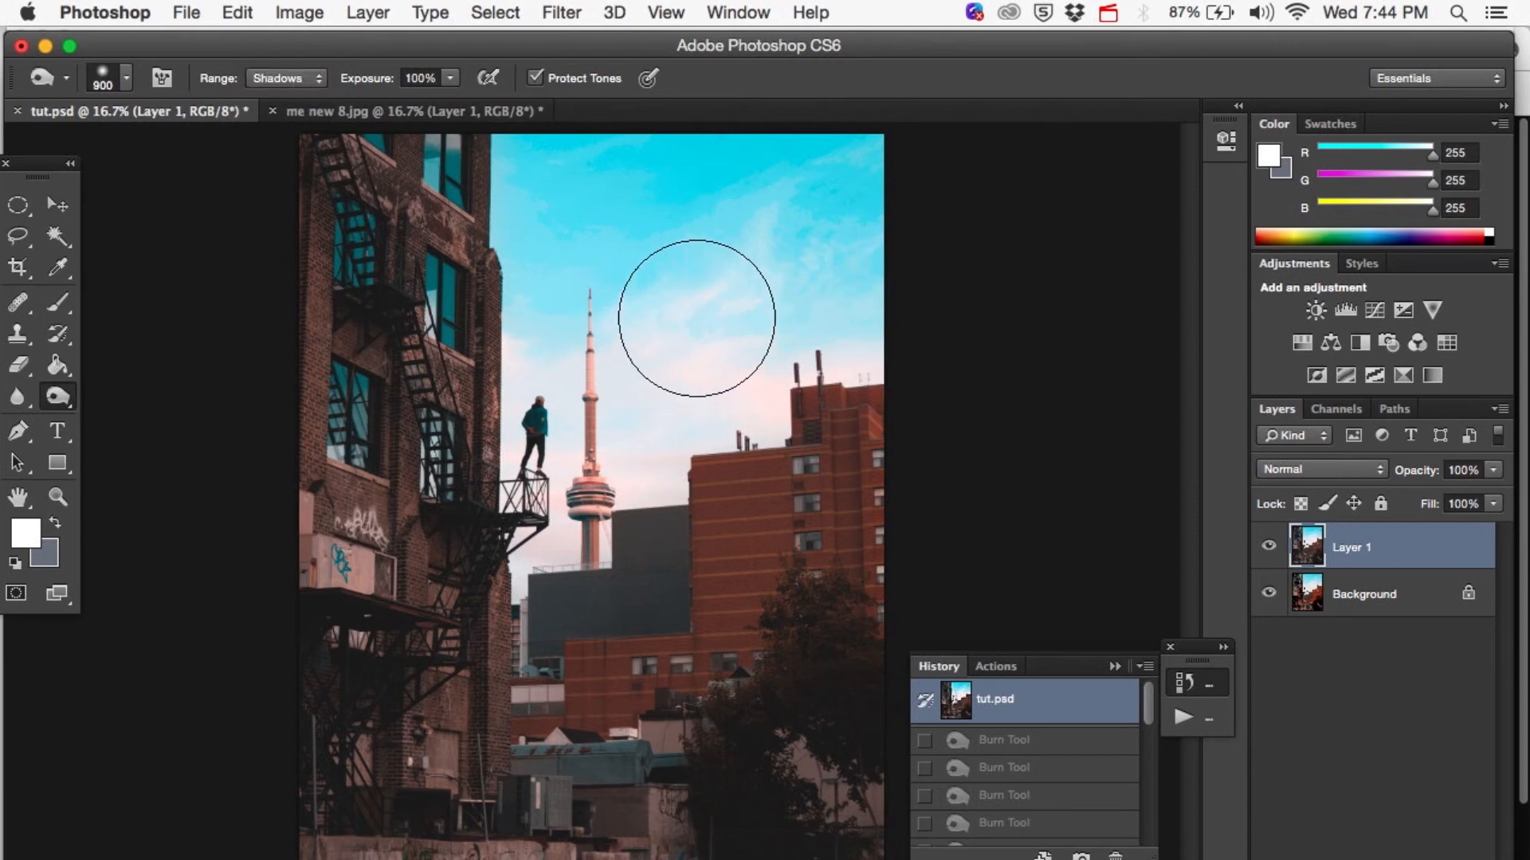
{"action": "key", "text": "bracketleft"}
{"action": "key", "text": "bracketleft"}
{"action": "key", "text": "bracketleft"}
{"action": "key", "text": "bracketleft"}
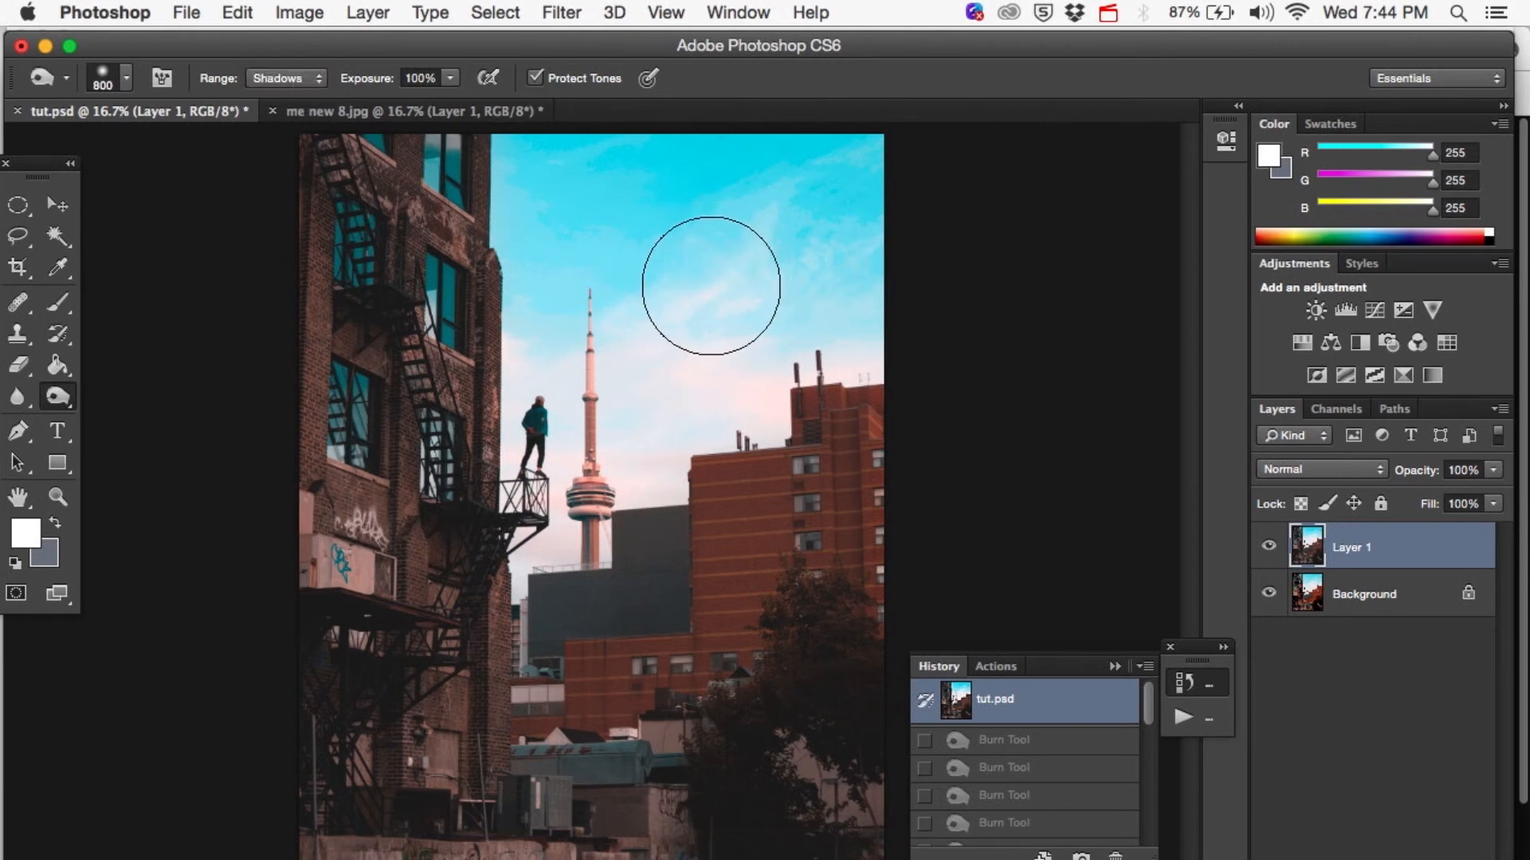
{"action": "key", "text": "bracketright"}
{"action": "key", "text": "bracketright"}
{"action": "key", "text": "bracketright"}
{"action": "key", "text": "bracketright"}
{"action": "key", "text": "bracketright"}
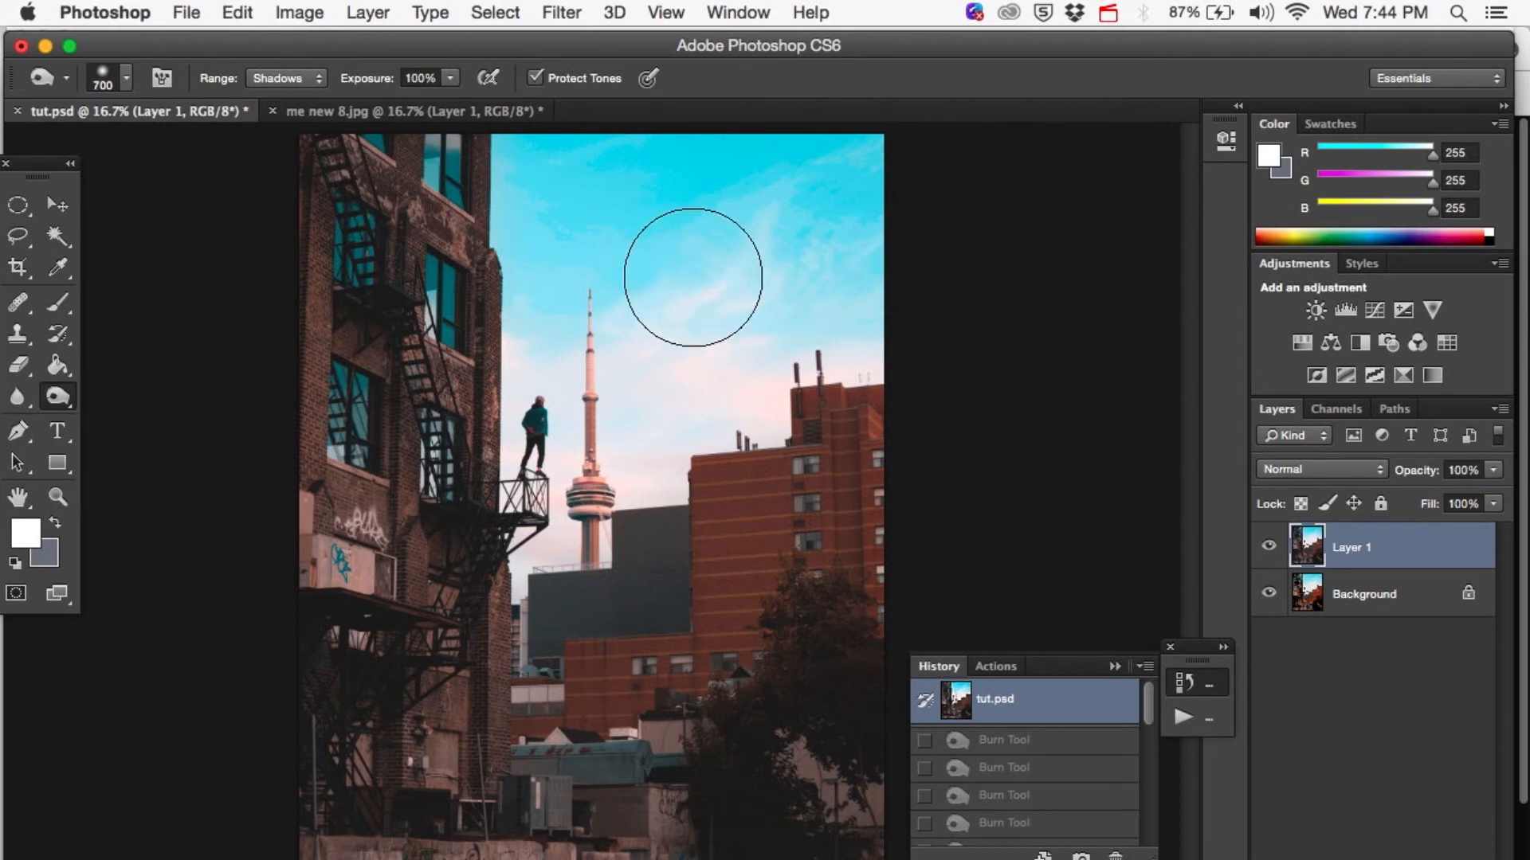
{"action": "key", "text": "bracketleft"}
{"action": "key", "text": "bracketleft"}
{"action": "left_click", "coordinate": [781, 247]}
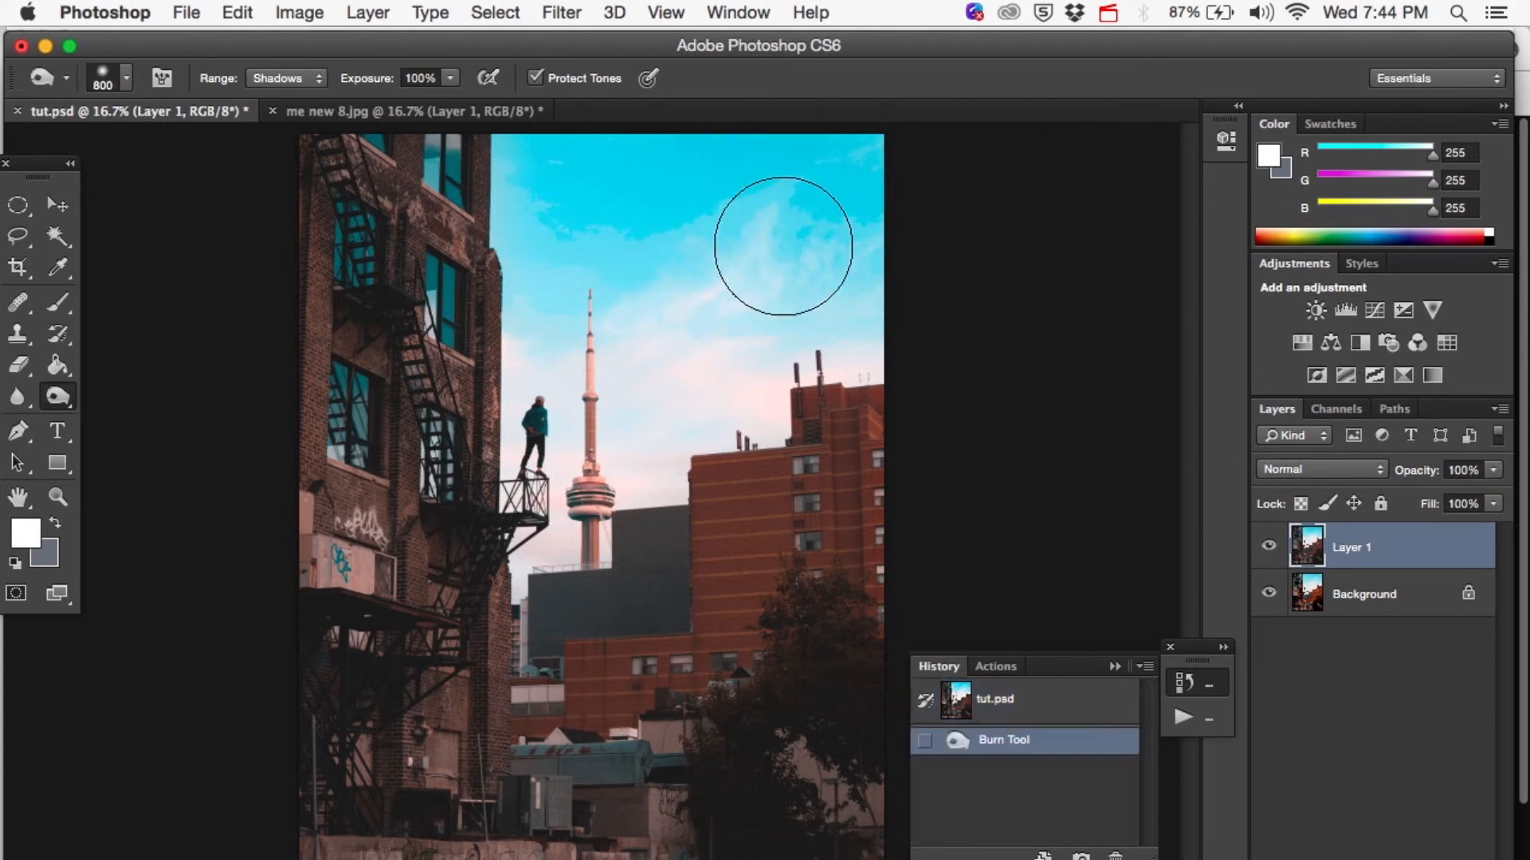
{"action": "left_click", "coordinate": [724, 306]}
{"action": "left_click", "coordinate": [752, 283]}
{"action": "key", "text": "bracketright"}
{"action": "key", "text": "bracketright"}
{"action": "left_click", "coordinate": [725, 300]}
{"action": "left_click", "coordinate": [708, 324]}
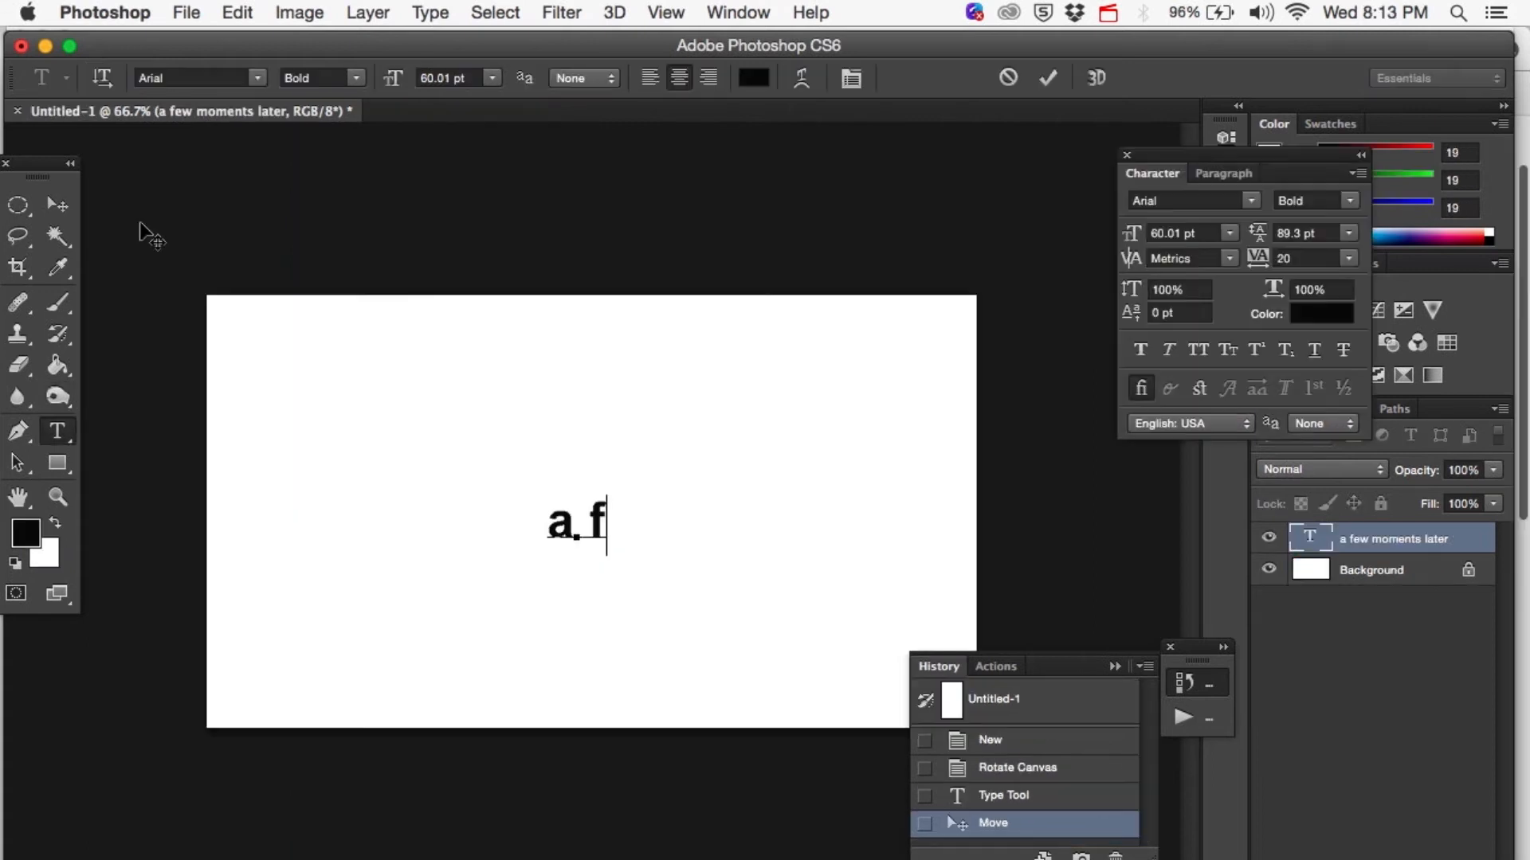
{"action": "type", "text": "ew moments later.."}
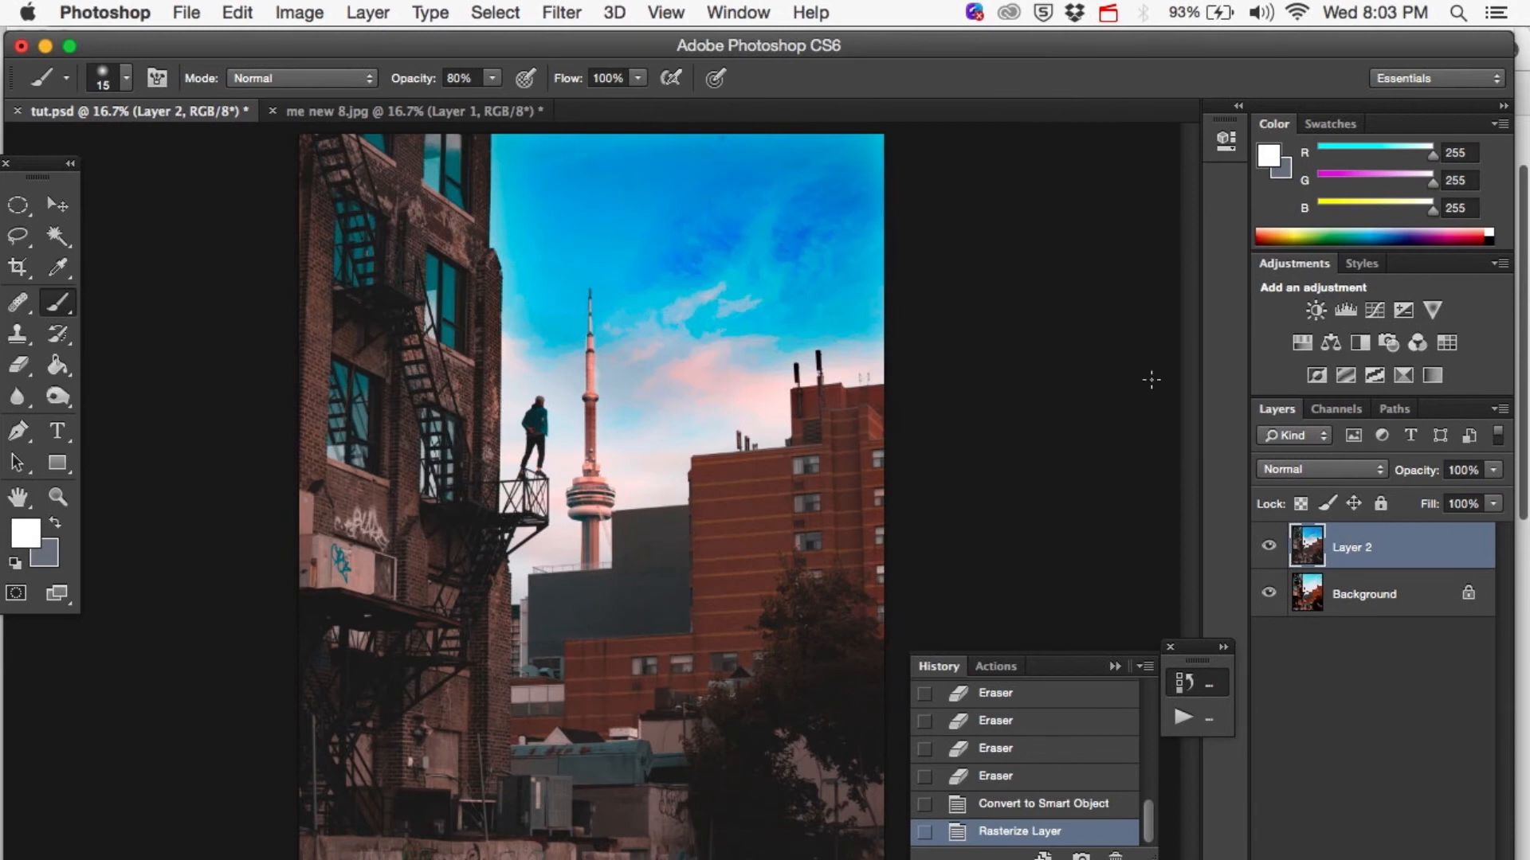
Toggle Layer 2's visibility repeatedly to compare the burned sky and toned-down buildings with the Background photo.
{"action": "left_click", "coordinate": [1266, 549]}
{"action": "left_click", "coordinate": [1267, 549]}
{"action": "left_click", "coordinate": [1266, 548]}
{"action": "left_click", "coordinate": [1267, 548]}
{"action": "left_click", "coordinate": [1267, 548]}
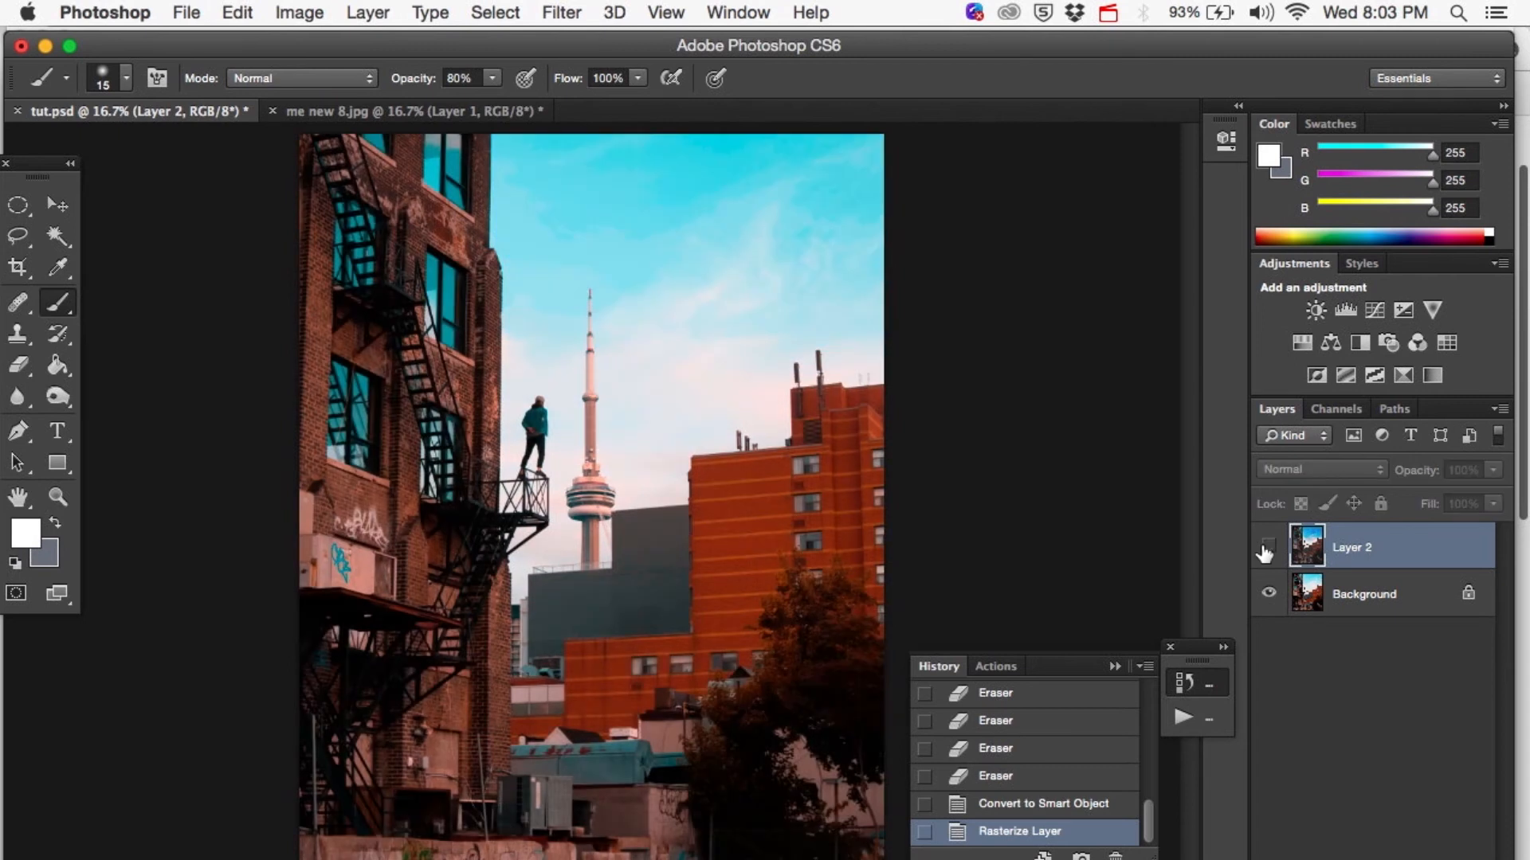
{"action": "left_click", "coordinate": [1267, 548]}
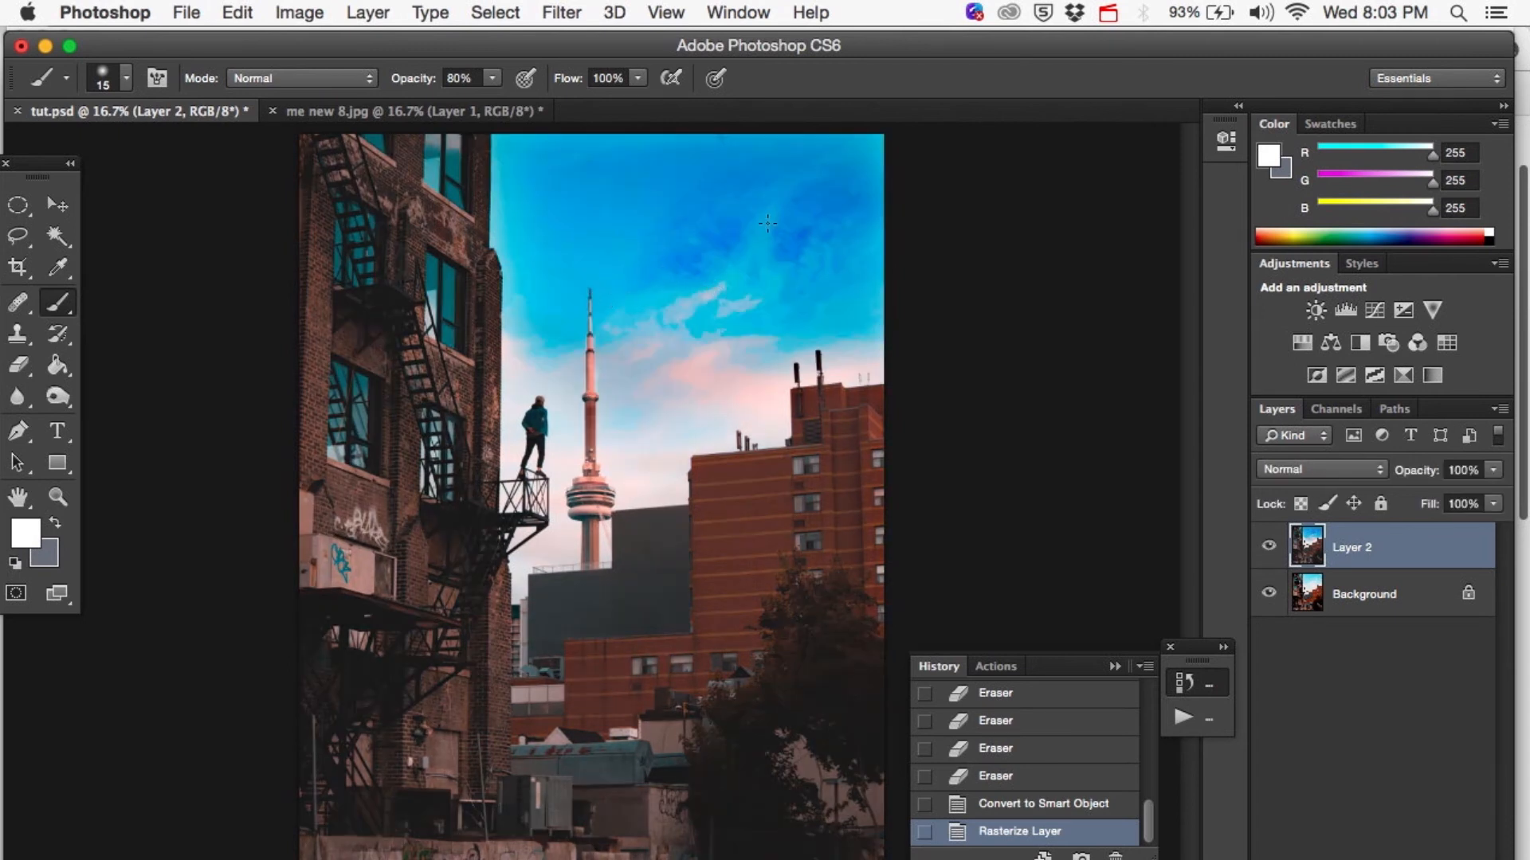
{"action": "left_click", "coordinate": [1266, 548]}
{"action": "left_click", "coordinate": [1267, 548]}
{"action": "left_click", "coordinate": [1267, 549]}
{"action": "left_click", "coordinate": [1268, 548]}
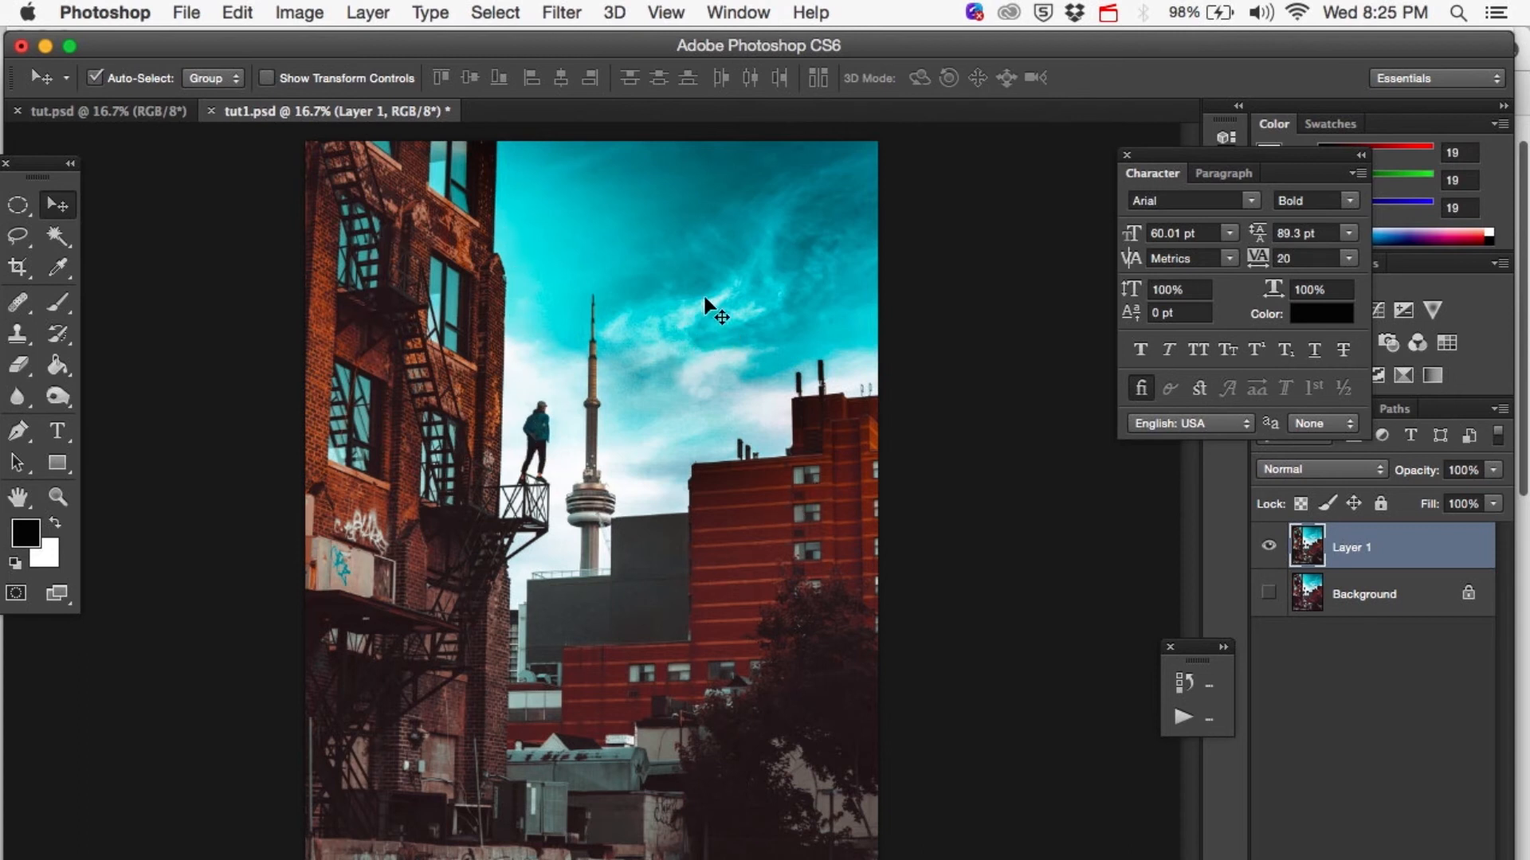
Switch back and forth between tut.psd and tut1.psd to compare the two color versions of the photo.
{"action": "left_click", "coordinate": [145, 112]}
{"action": "left_click", "coordinate": [265, 112]}
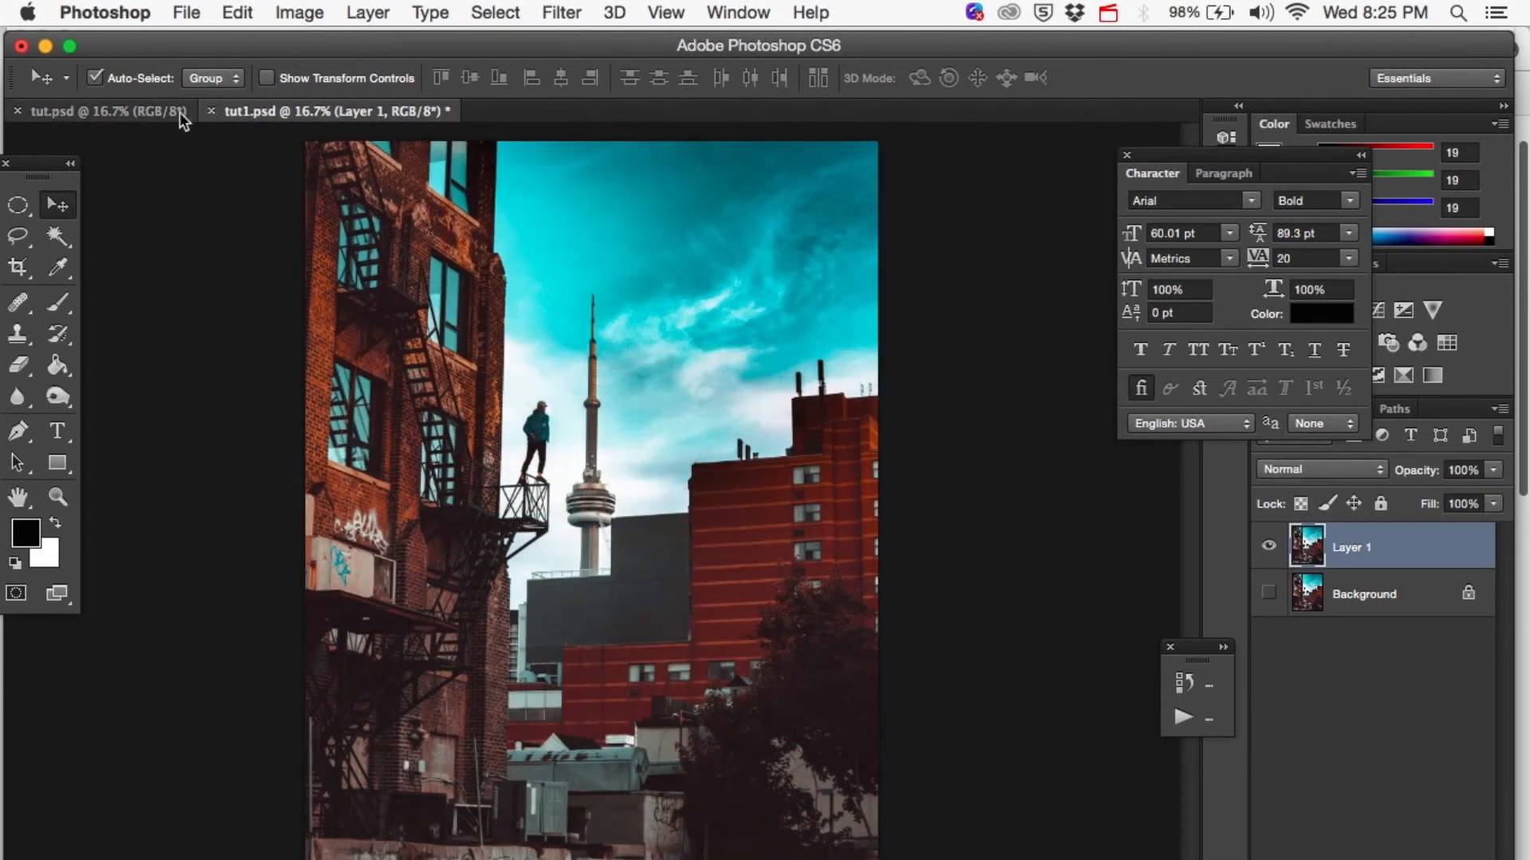
{"action": "left_click", "coordinate": [151, 112]}
{"action": "left_click", "coordinate": [262, 111]}
{"action": "left_click", "coordinate": [148, 111]}
{"action": "left_click", "coordinate": [243, 111]}
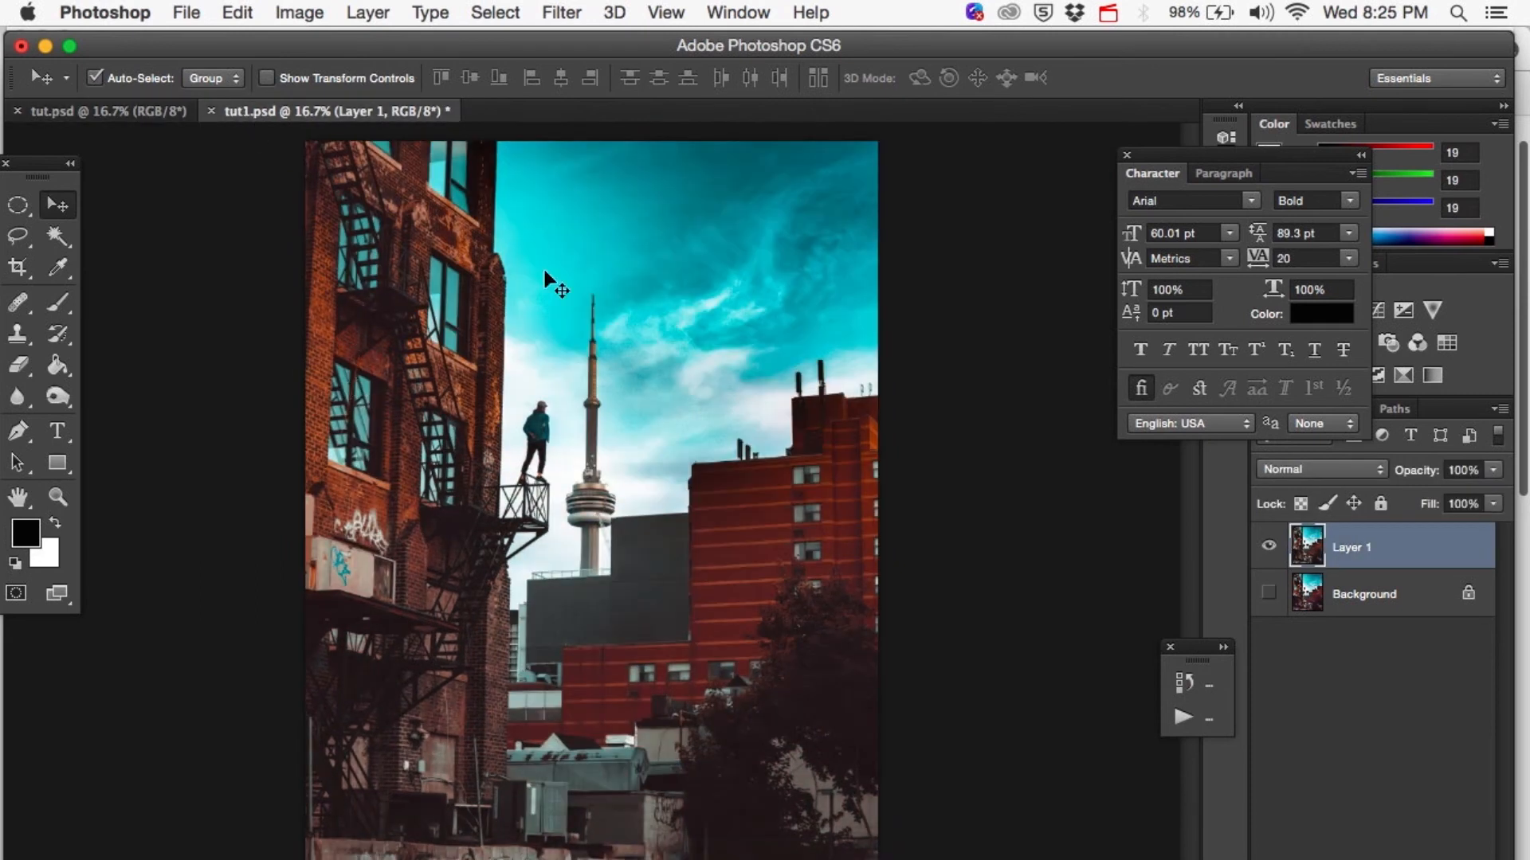
{"action": "left_click", "coordinate": [133, 112]}
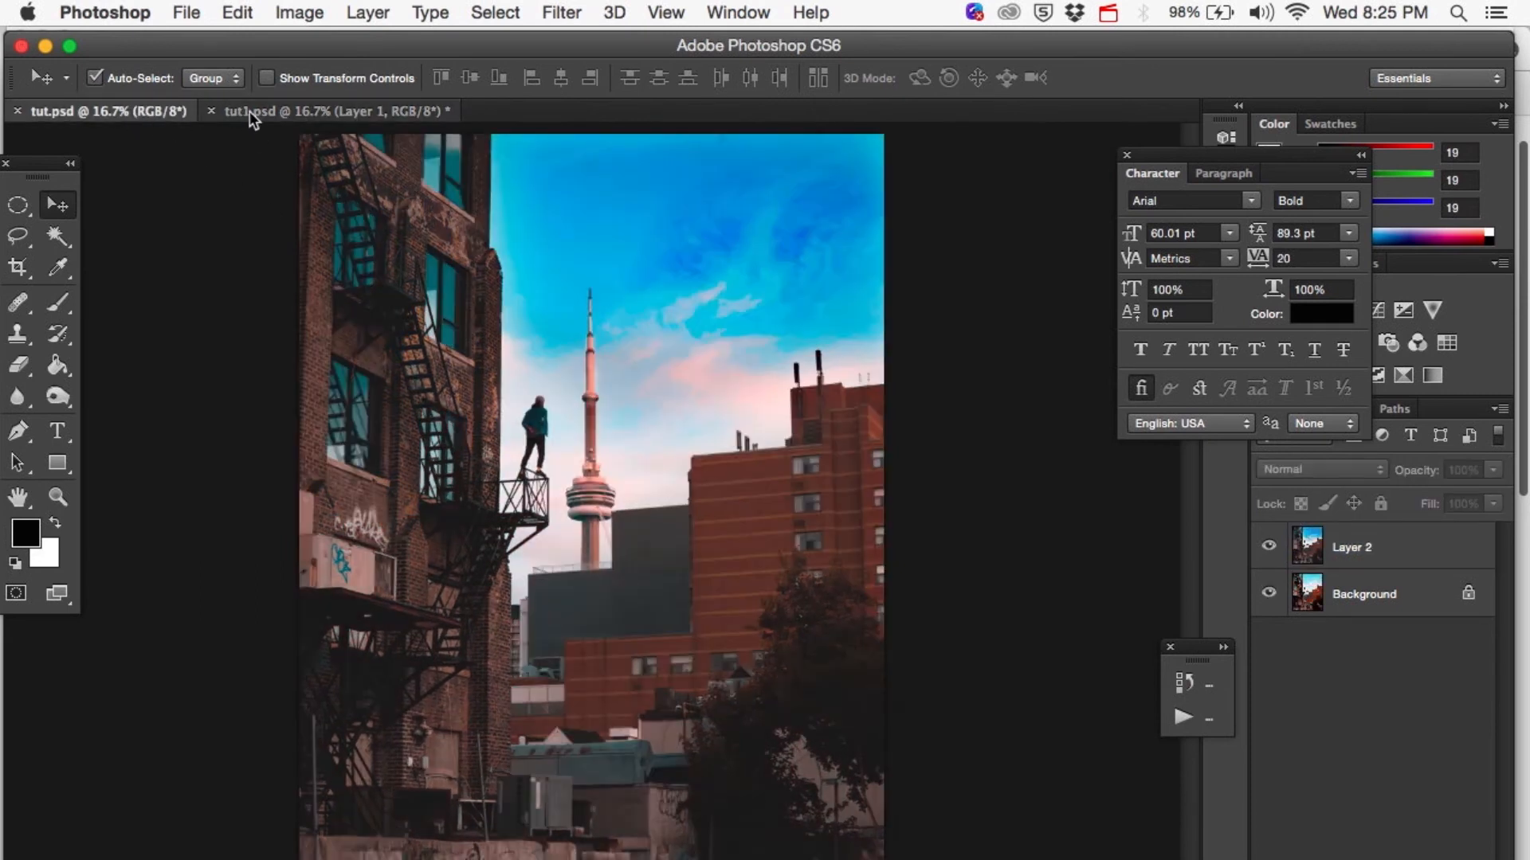
{"action": "left_click", "coordinate": [250, 112]}
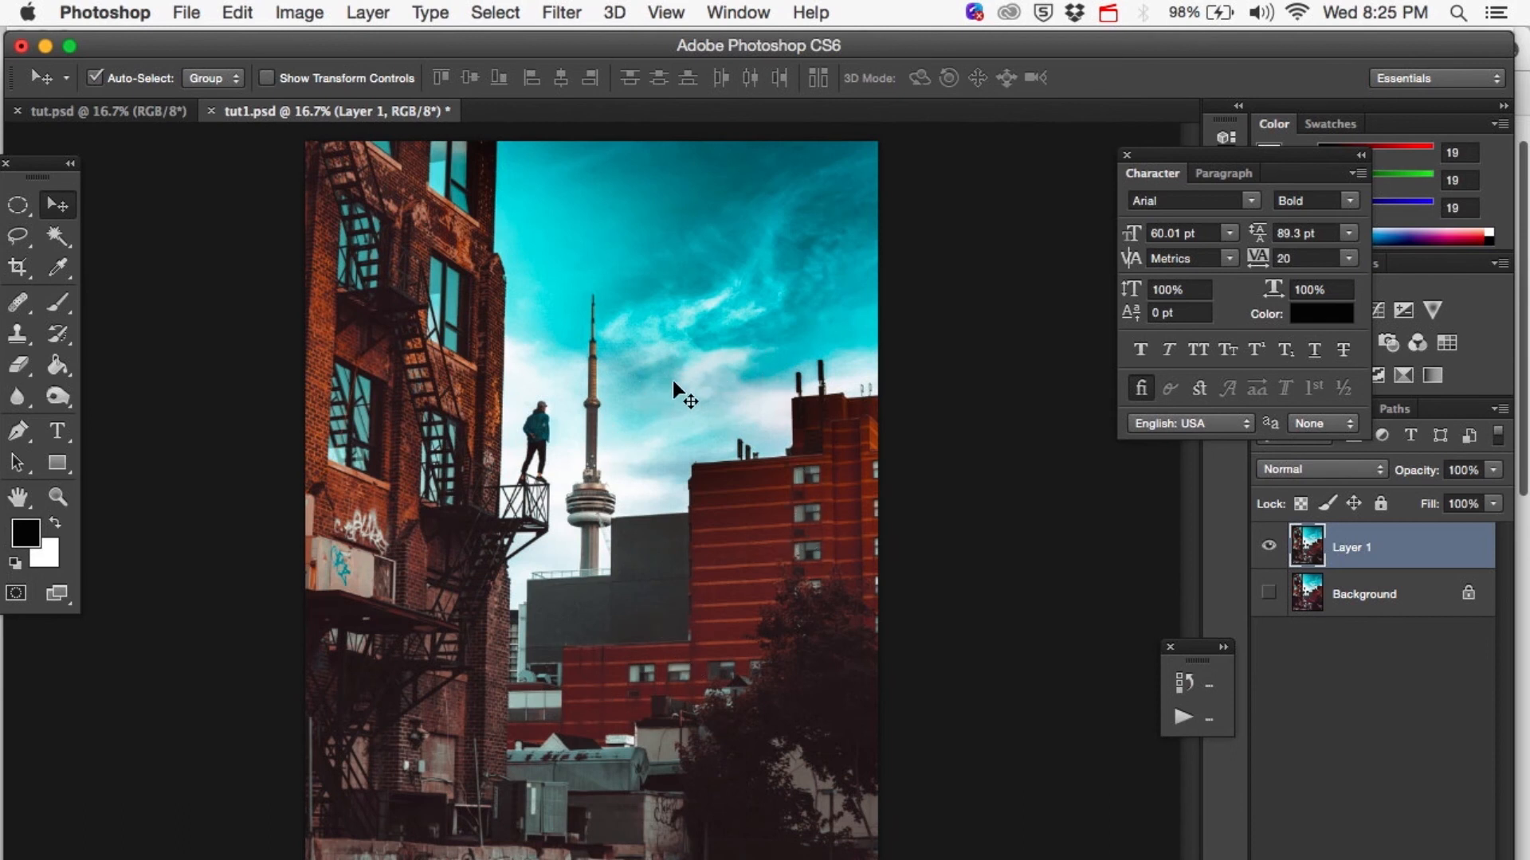
Examine the clouds, the tower and the rooftops of tut1.psd up close at 50%.
{"action": "key", "text": "super+equal"}
{"action": "key", "text": "super+equal"}
{"action": "key", "text": "super+equal"}
{"action": "scroll", "coordinate": [672, 380], "scroll_direction": "up", "scroll_amount": 5}
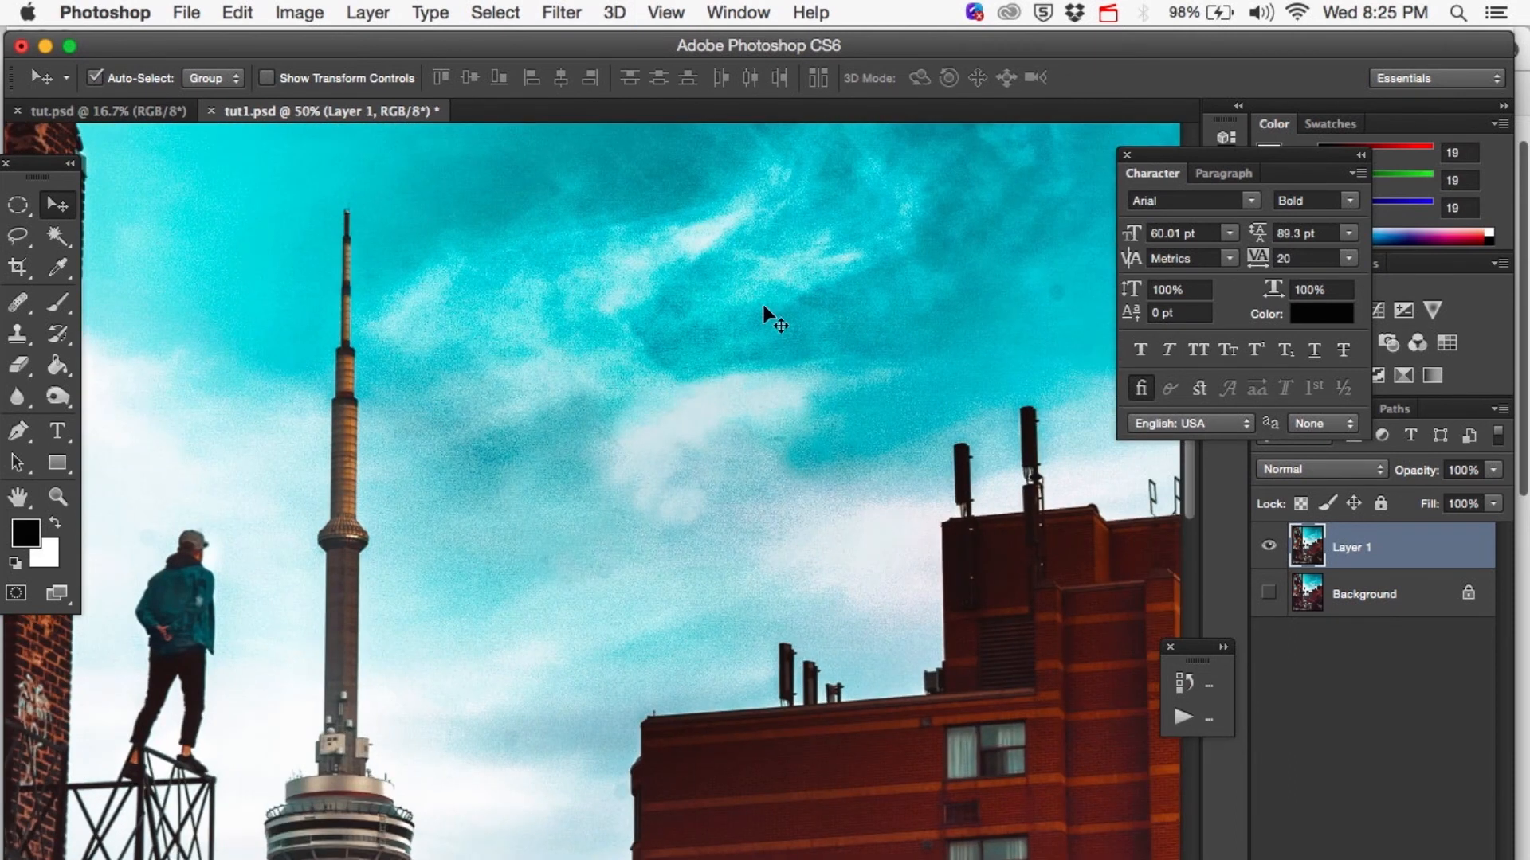
{"action": "key", "text": "super+minus"}
{"action": "key", "text": "super+minus"}
{"action": "key", "text": "super+minus"}
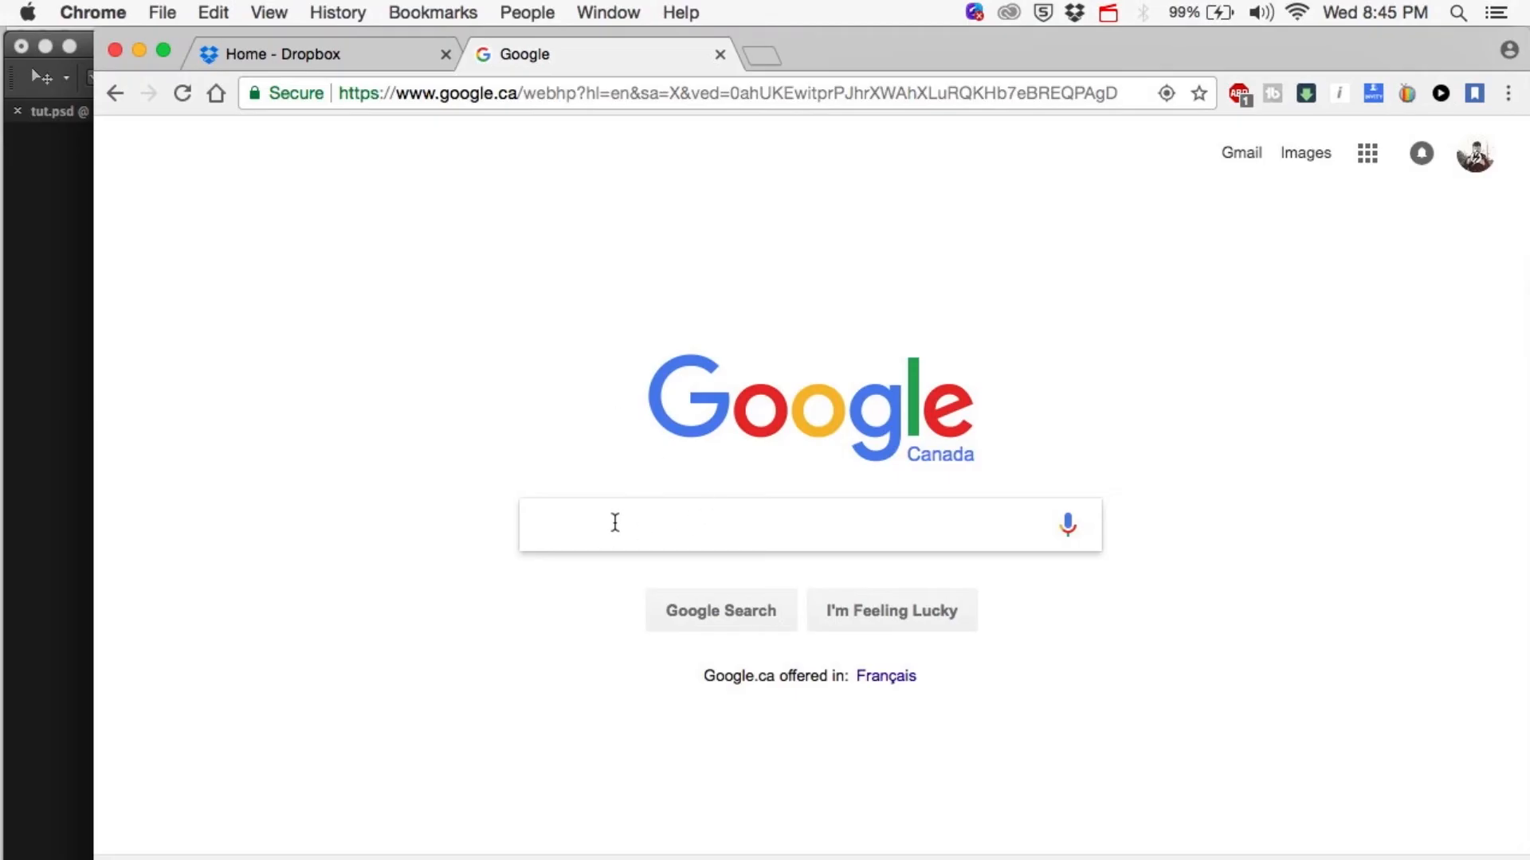
In Chrome, search Google for "birds flock flying" and show the image results.
{"action": "type", "text": "birds"}
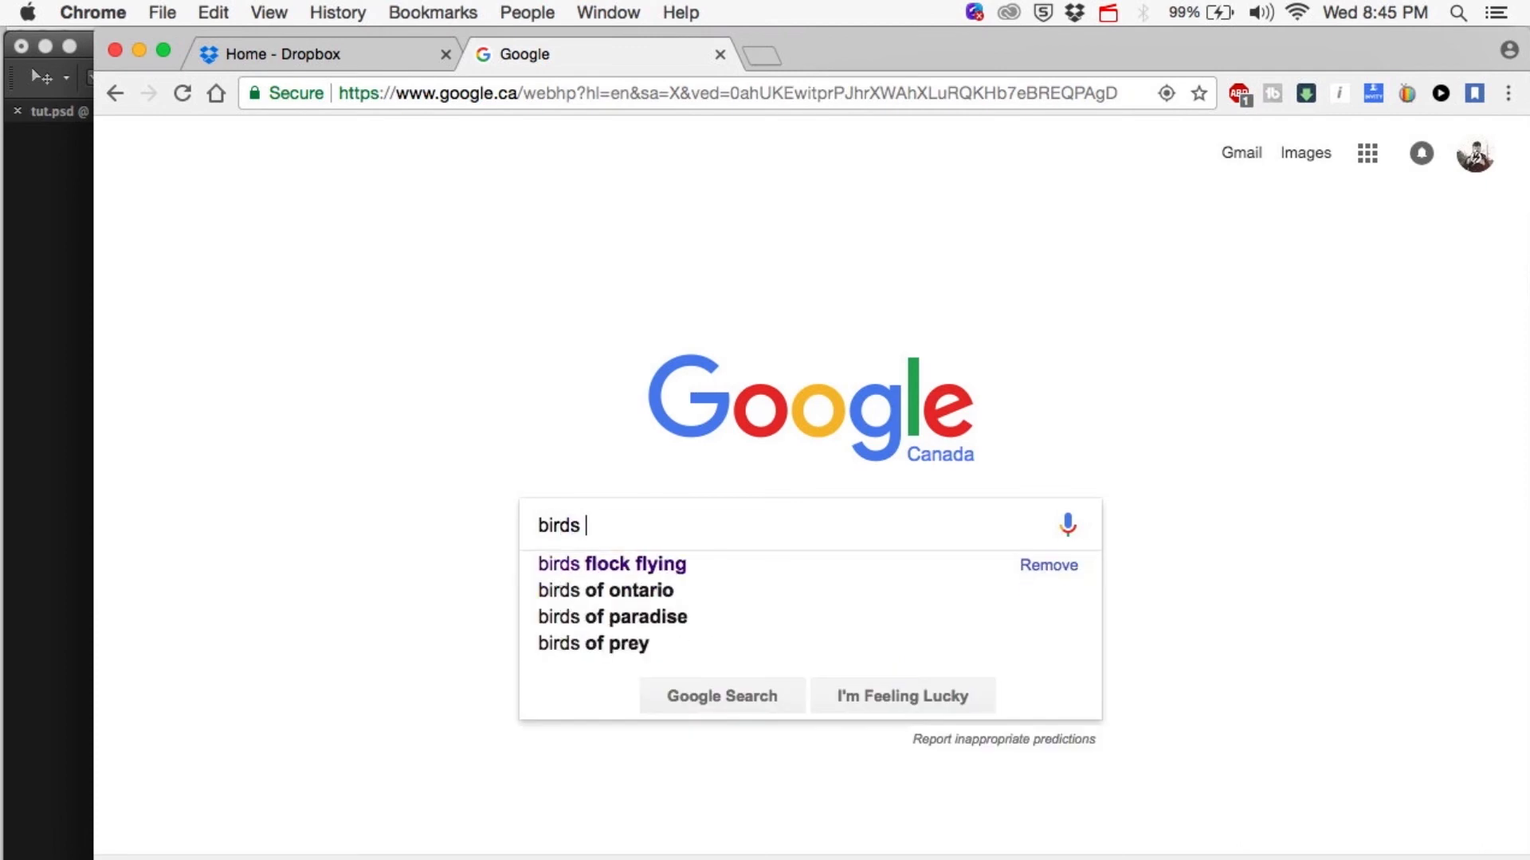
{"action": "left_click", "coordinate": [642, 566]}
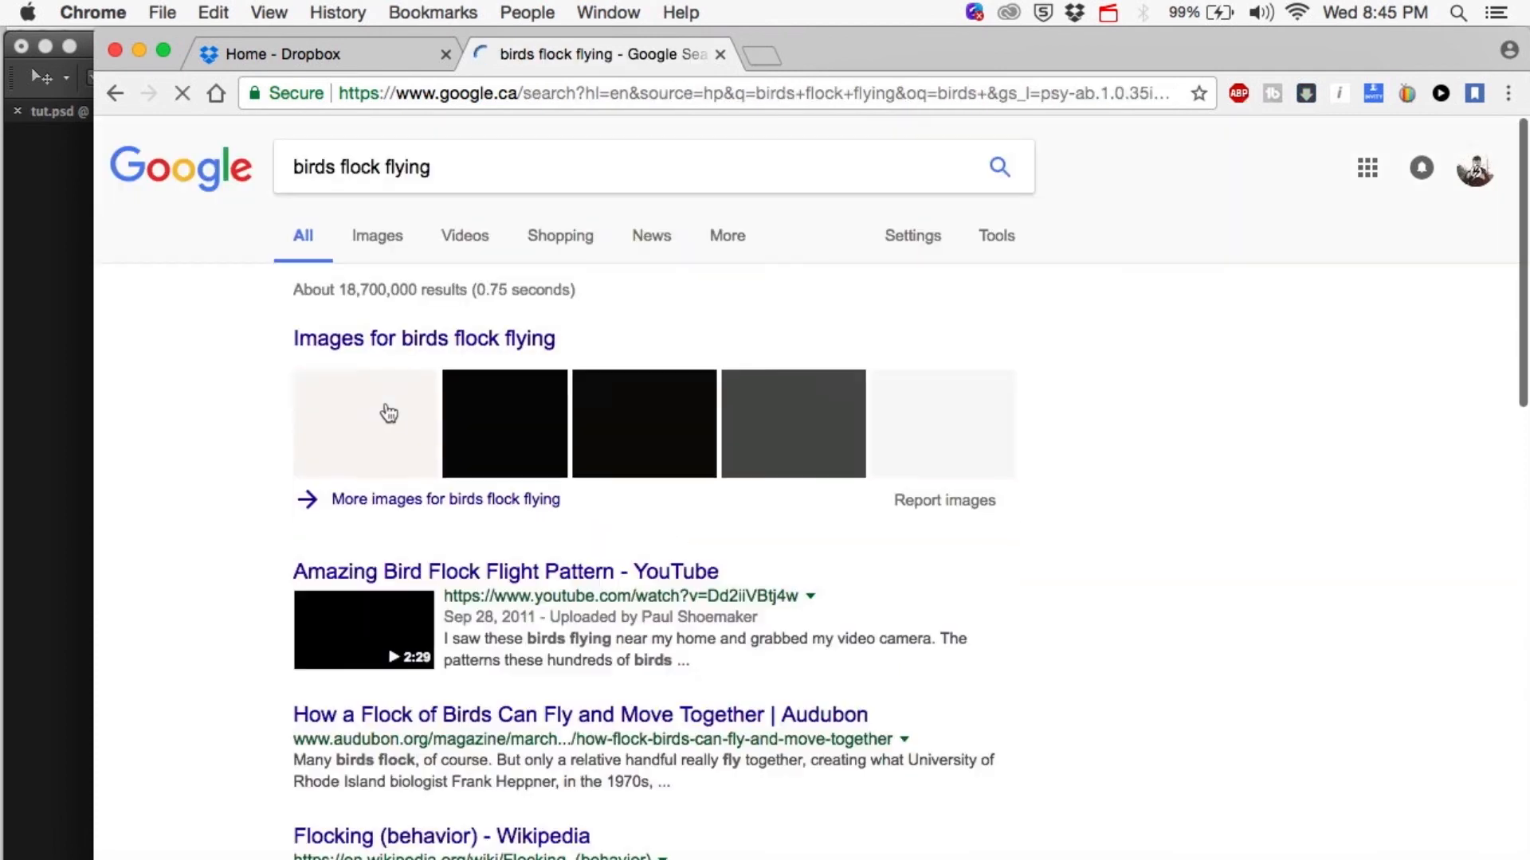
{"action": "left_click", "coordinate": [379, 239]}
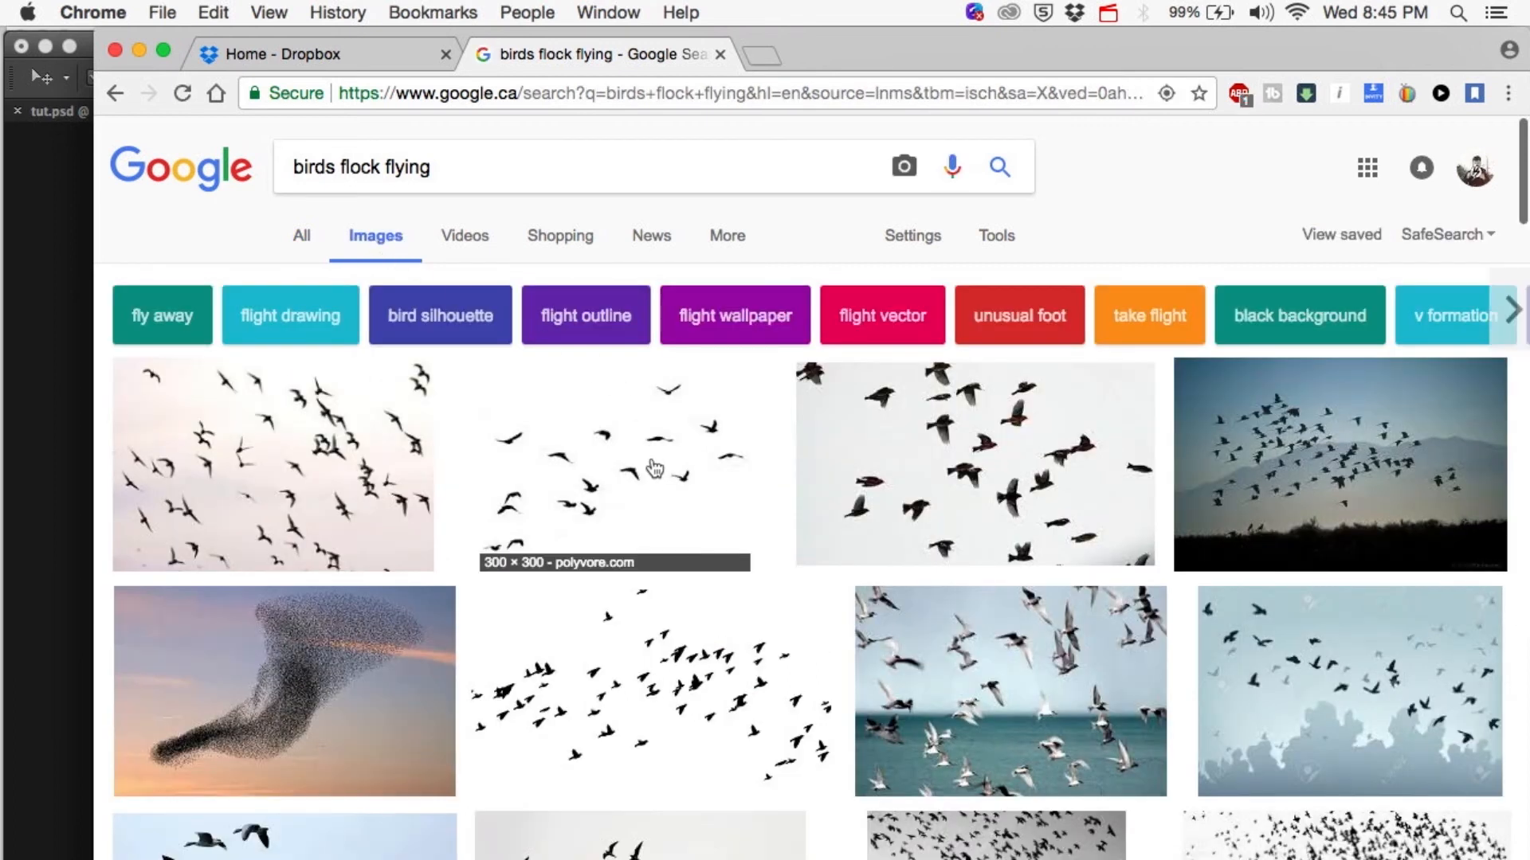
Open the Polyvore flock-of-birds-flying result on a white background and copy the image.
{"action": "left_click", "coordinate": [568, 486]}
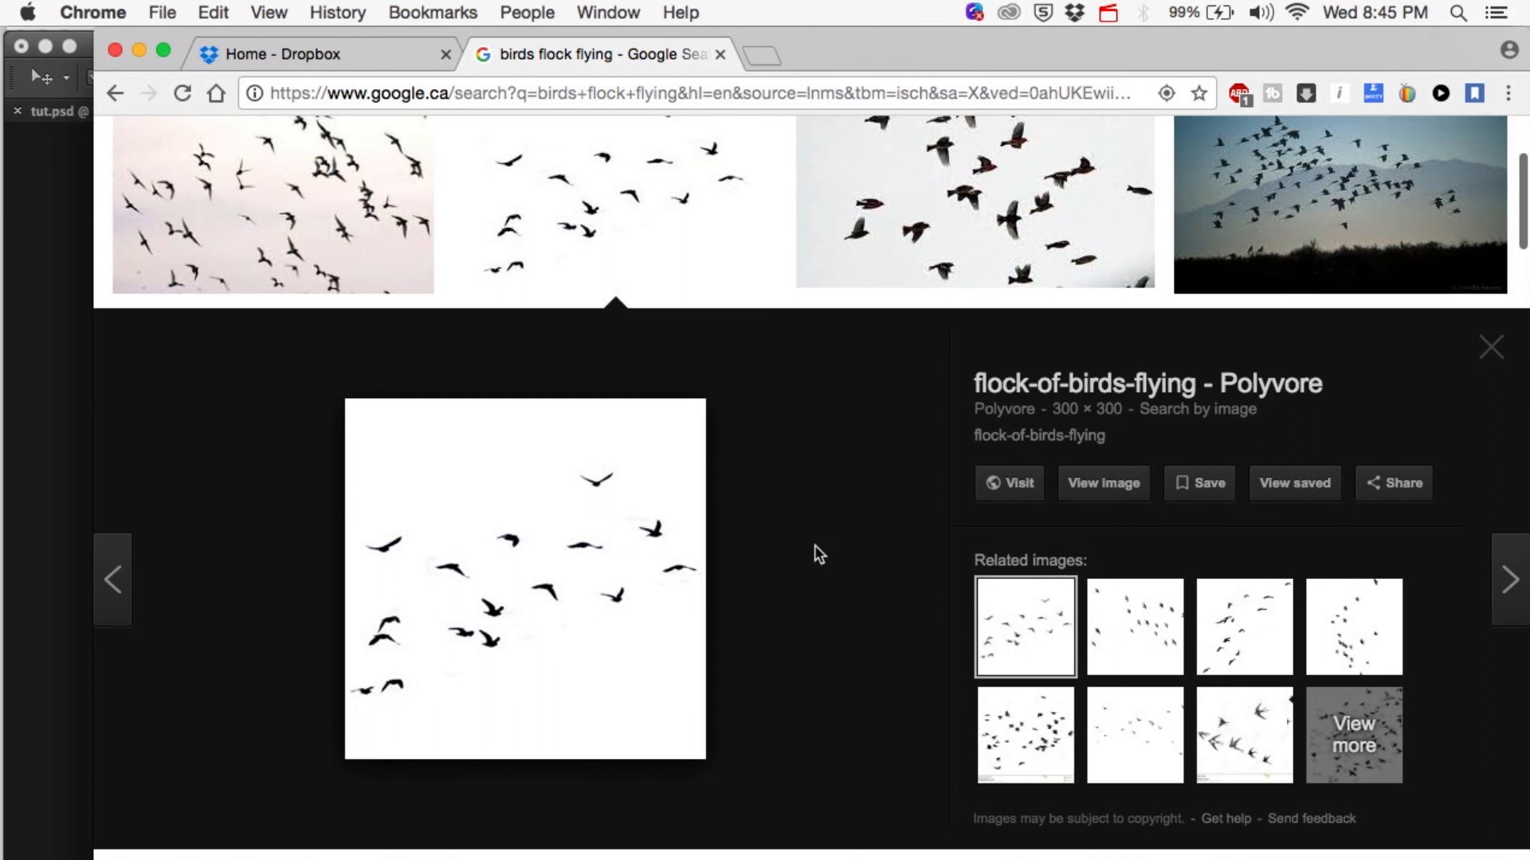
{"action": "right_click", "coordinate": [516, 553]}
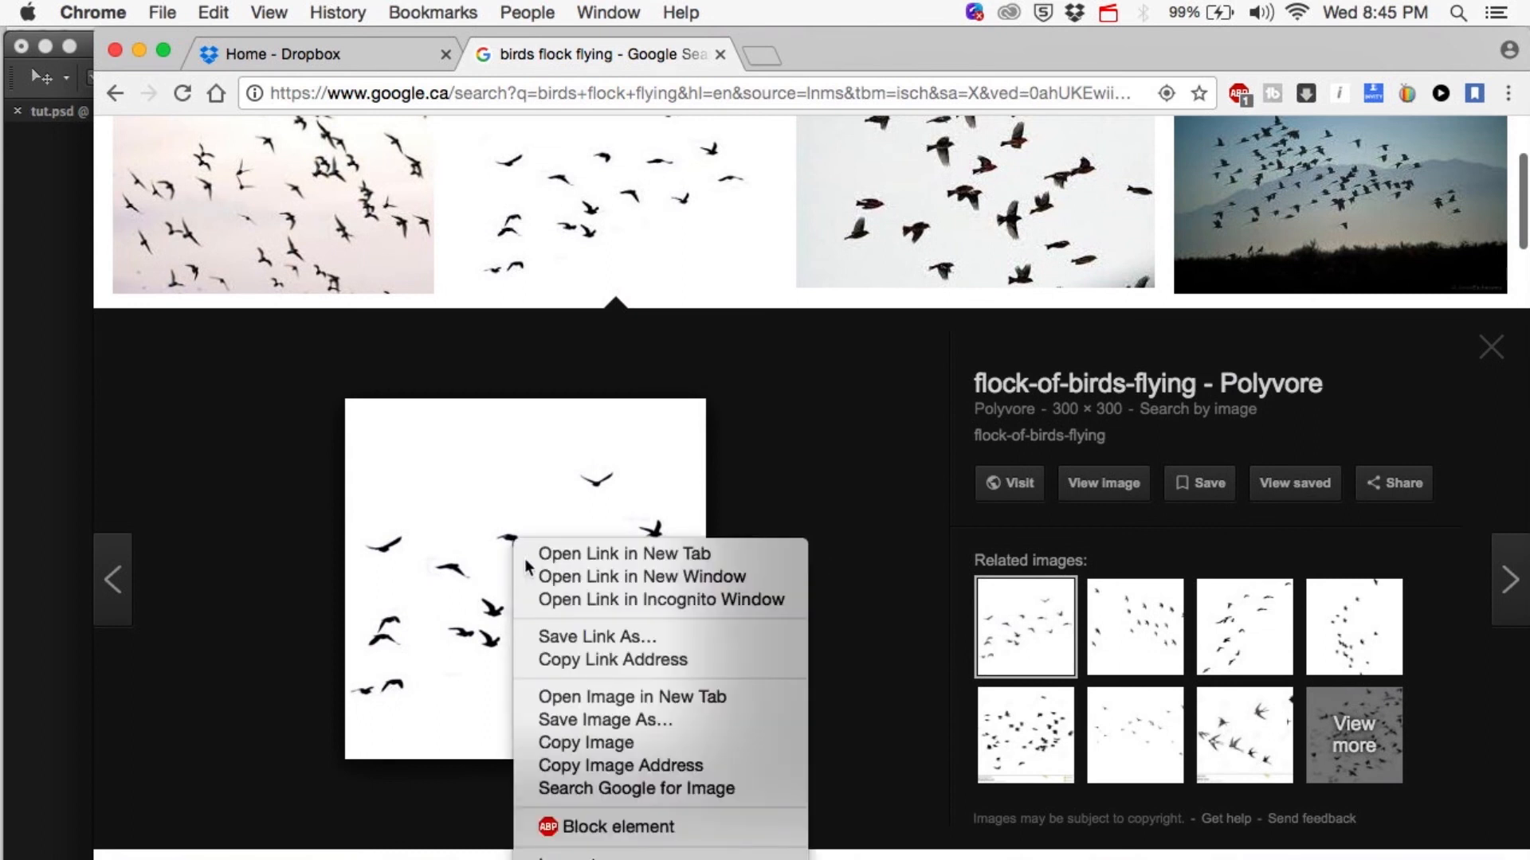
{"action": "left_click", "coordinate": [589, 739]}
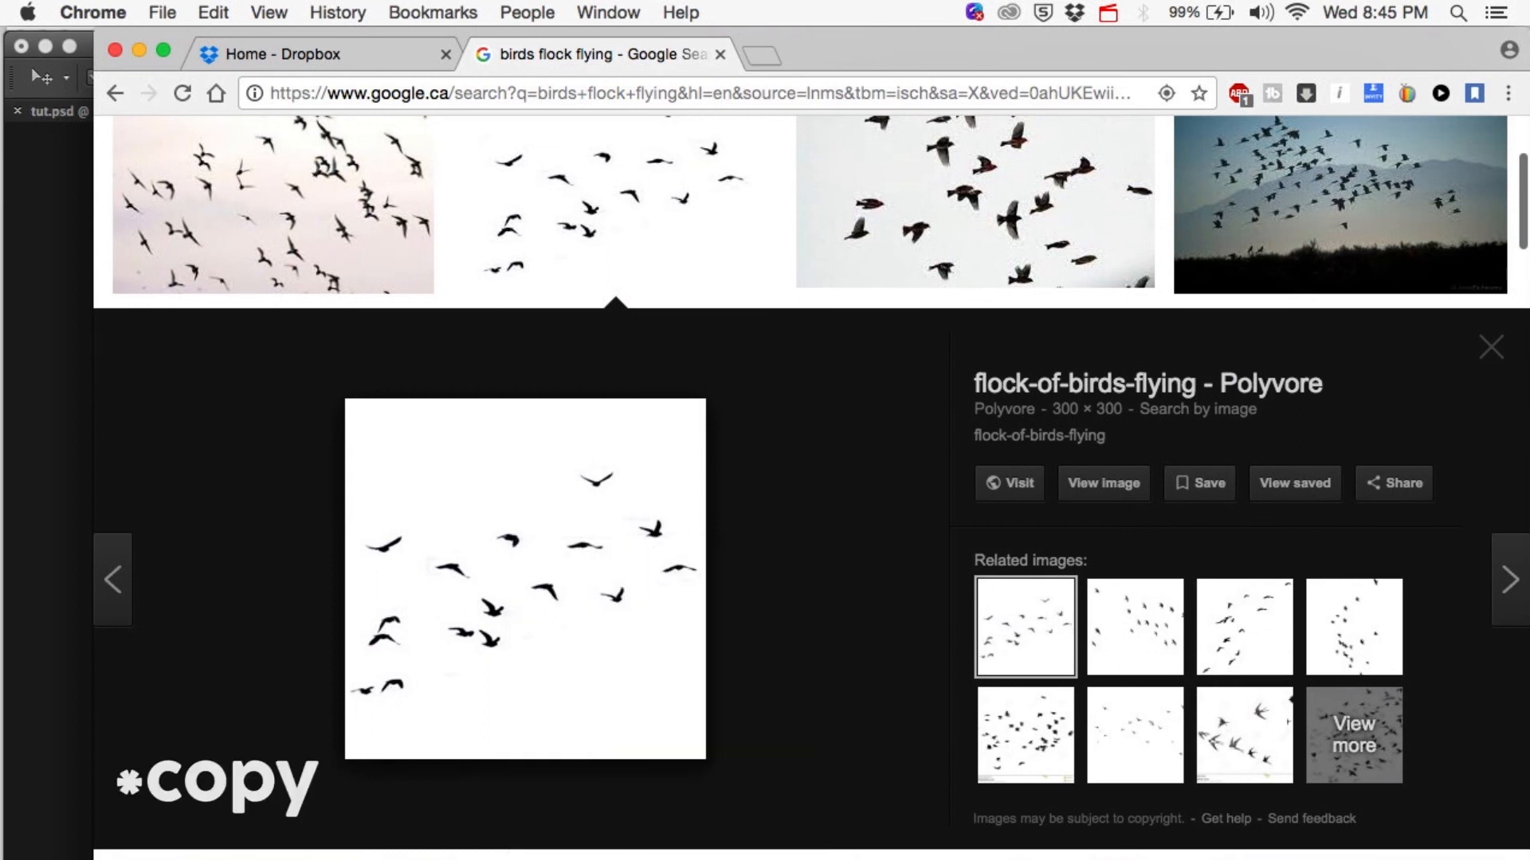
Switch to Photoshop and paste the bird image into tut1.psd, accepting the color profile conversion.
{"action": "left_click", "coordinate": [751, 858]}
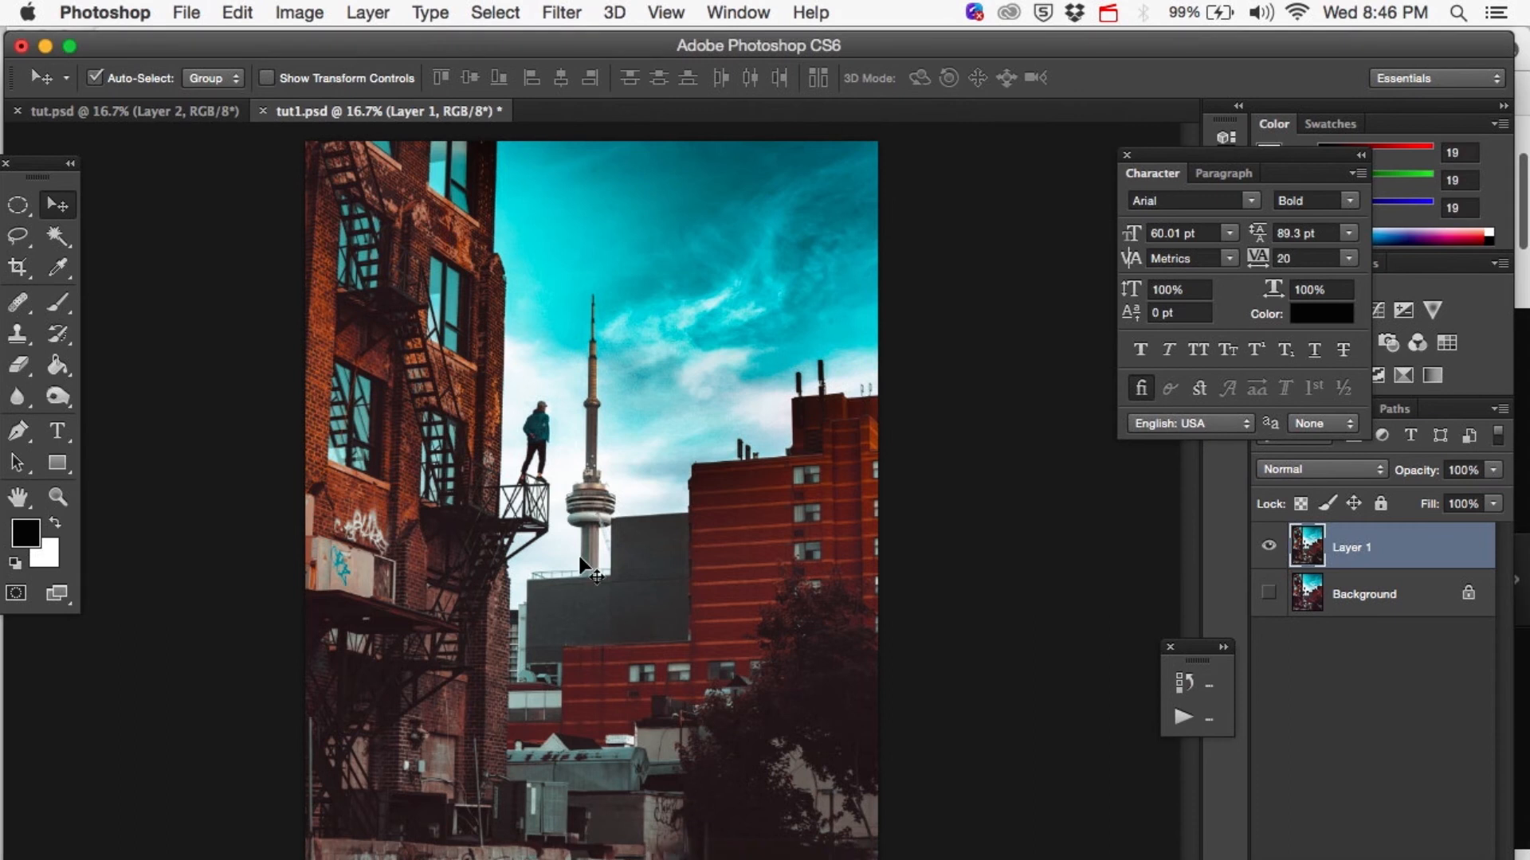
{"action": "left_click", "coordinate": [228, 13]}
{"action": "left_click", "coordinate": [298, 246]}
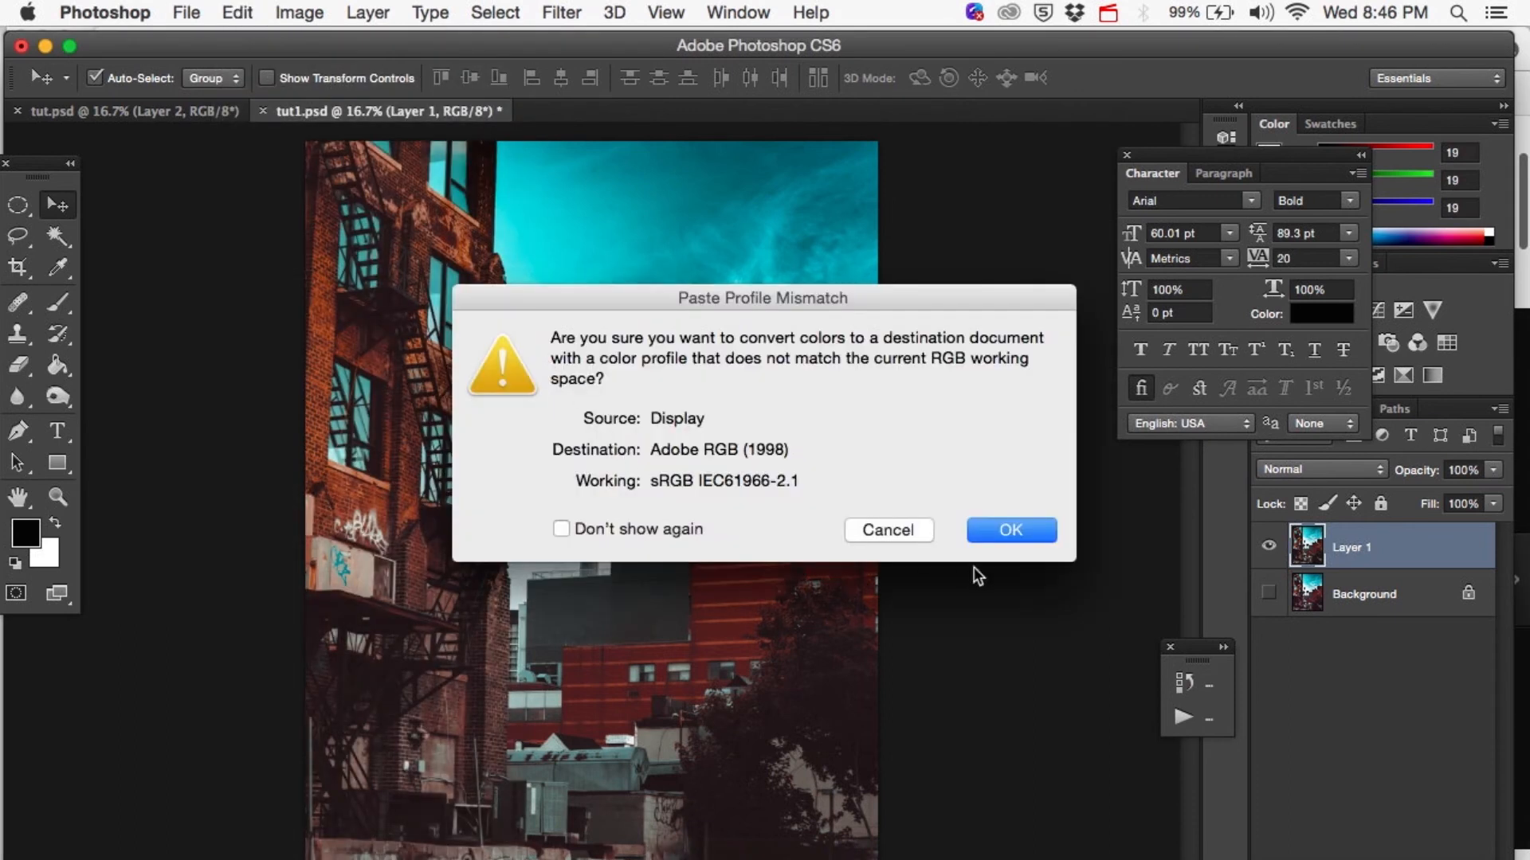
{"action": "left_click", "coordinate": [1001, 534]}
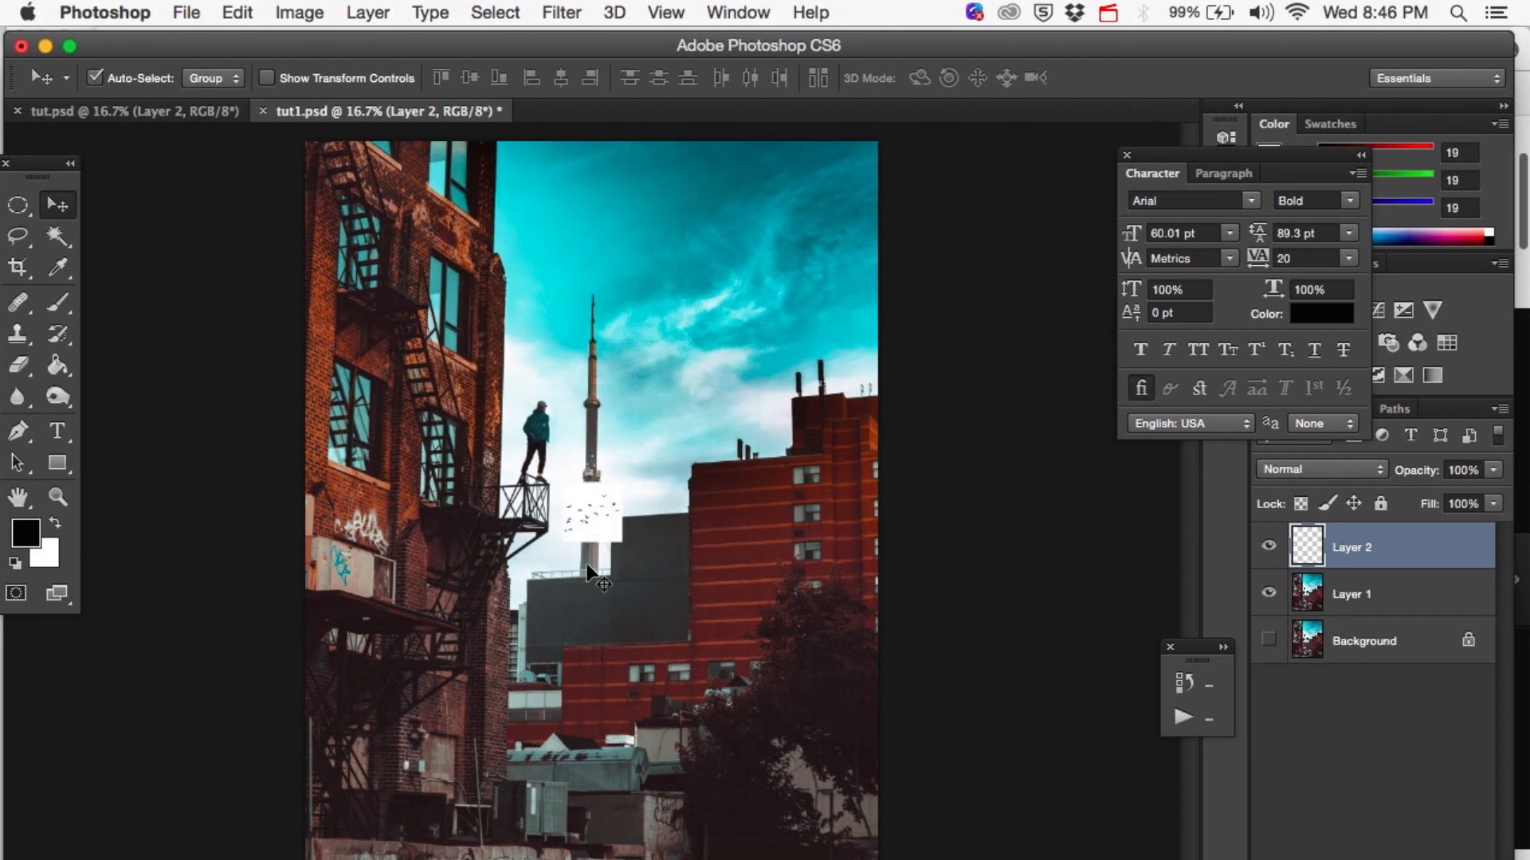
Scale the pasted bird image proportionally to about 261% and move it onto the sky between the tower and the red building.
{"action": "key", "text": "super+t"}
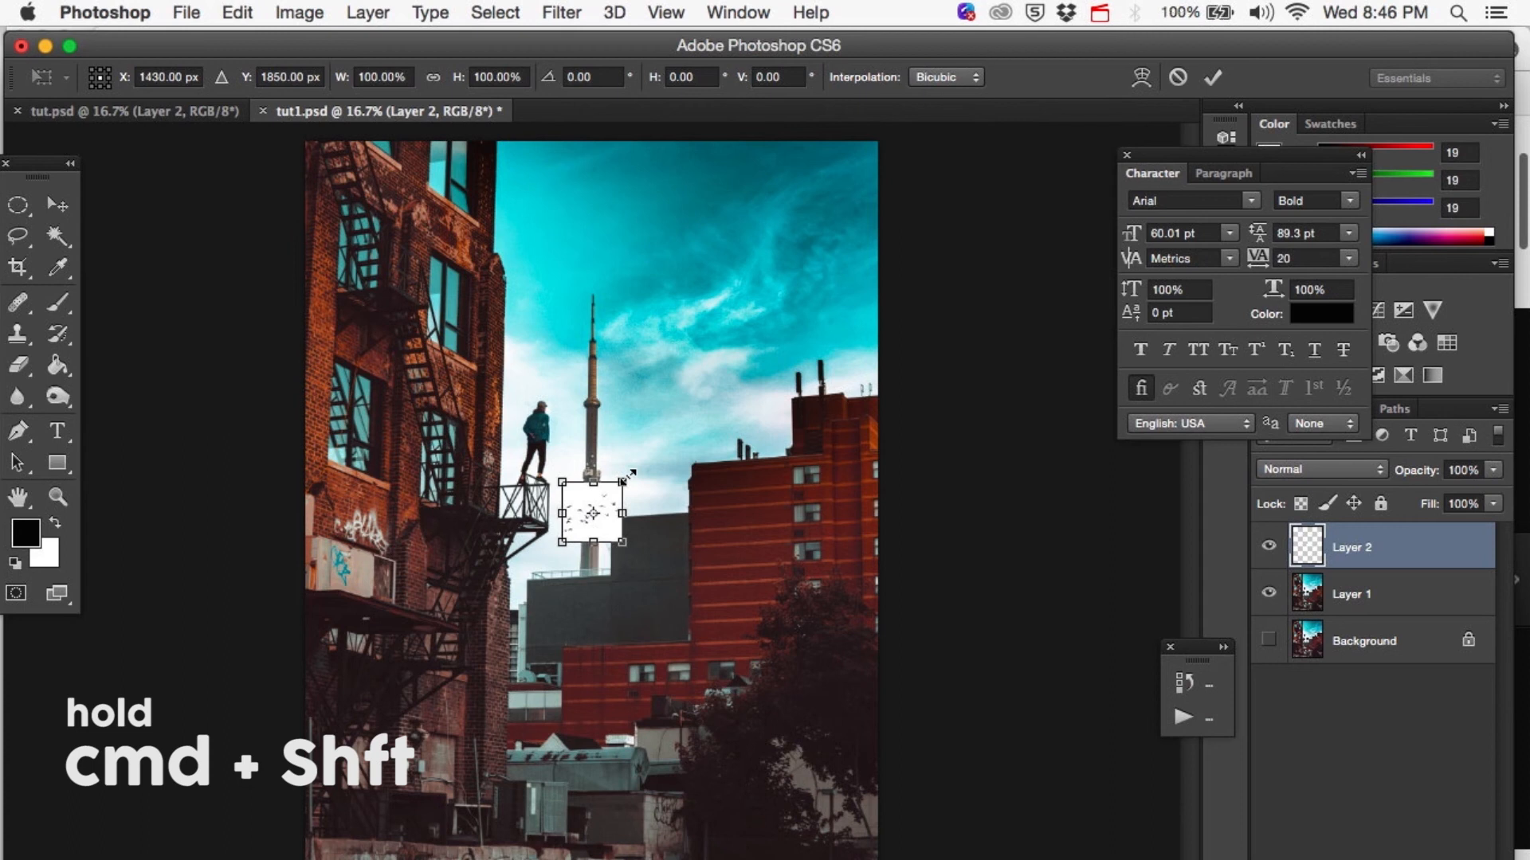
{"action": "left_click_drag", "start_coordinate": [629, 476], "coordinate": [697, 449]}
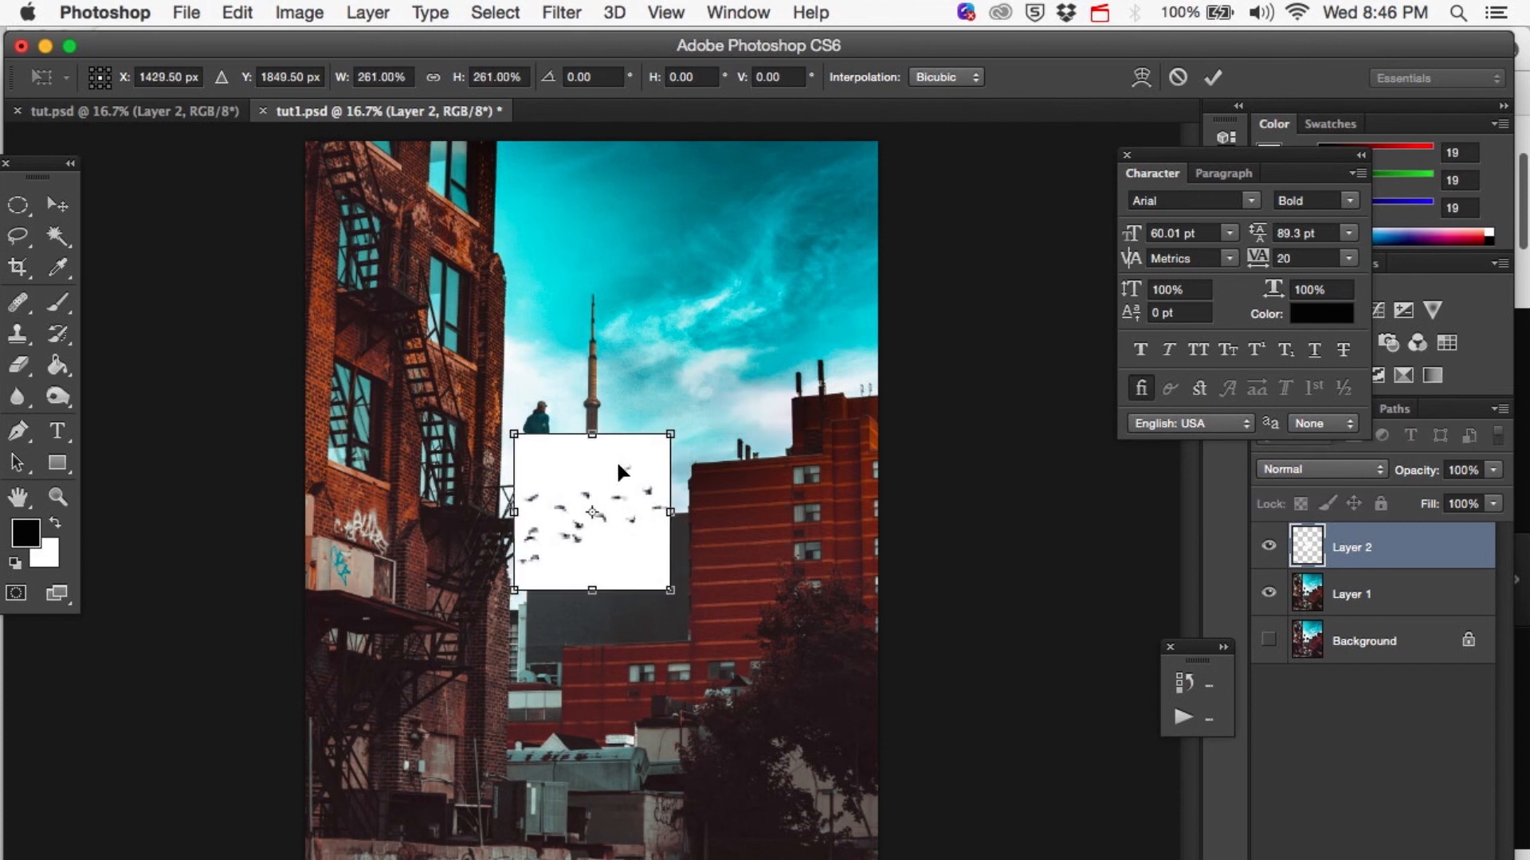
{"action": "key", "text": "Return"}
{"action": "left_click_drag", "start_coordinate": [658, 427], "coordinate": [712, 341]}
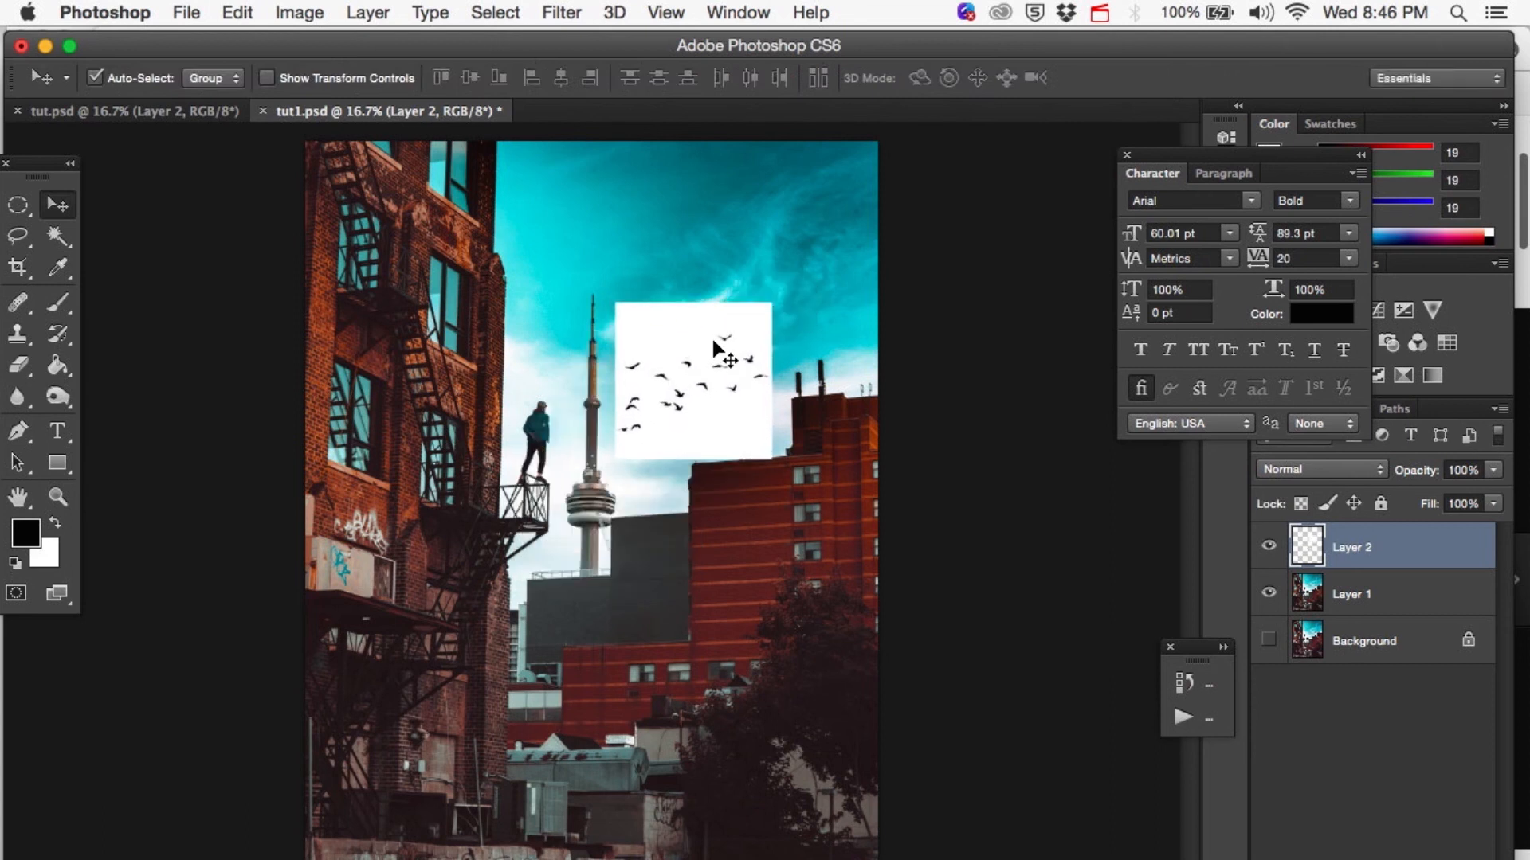
Scale the bird layer down to about 86% around its center and nudge it slightly toward the tower.
{"action": "key", "text": "ctrl+t"}
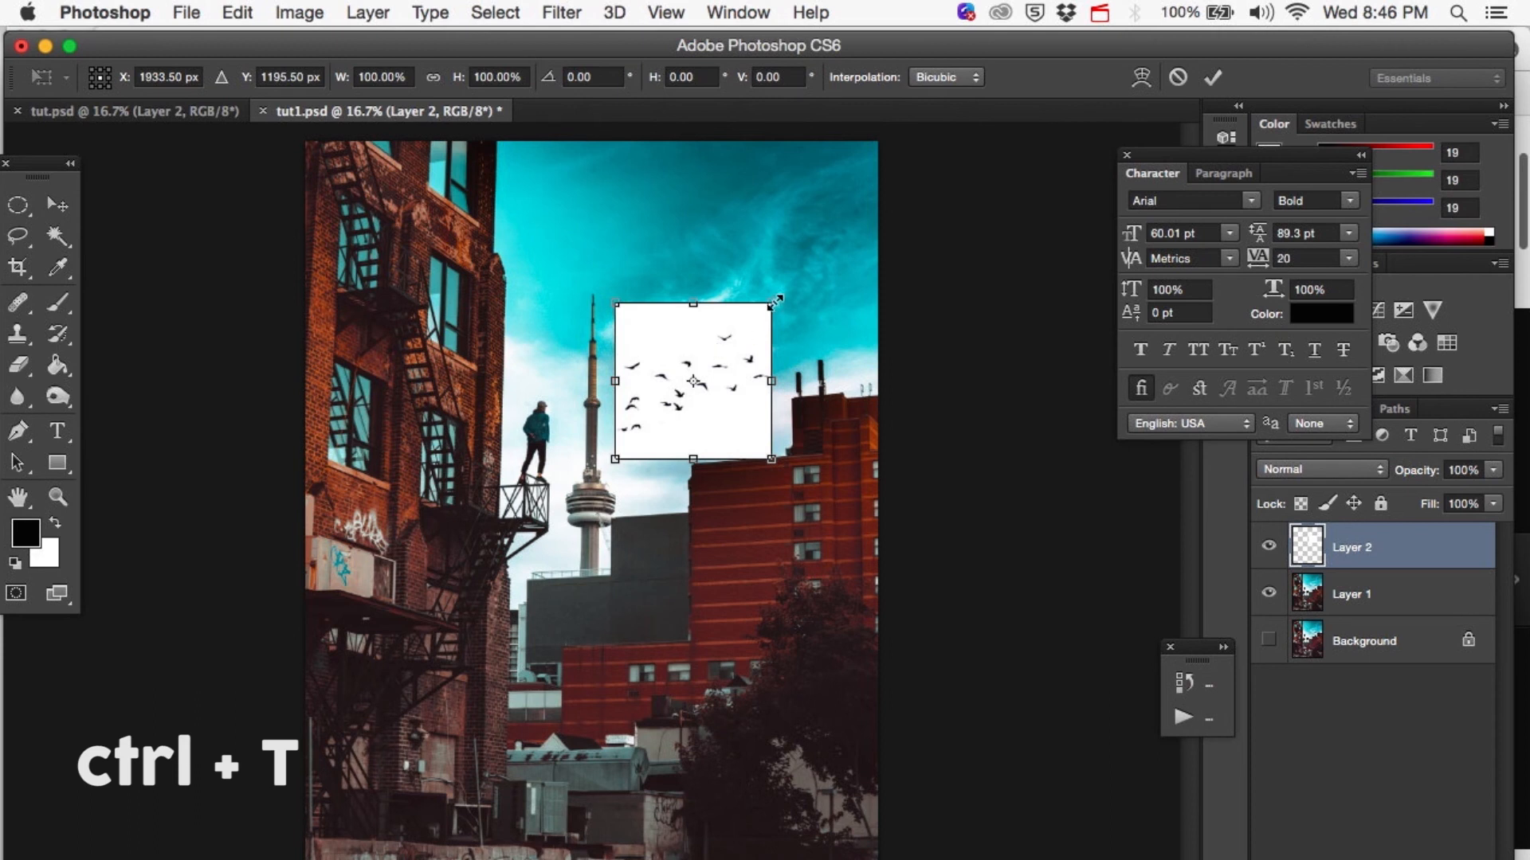
{"action": "left_click_drag", "start_coordinate": [776, 301], "coordinate": [767, 310]}
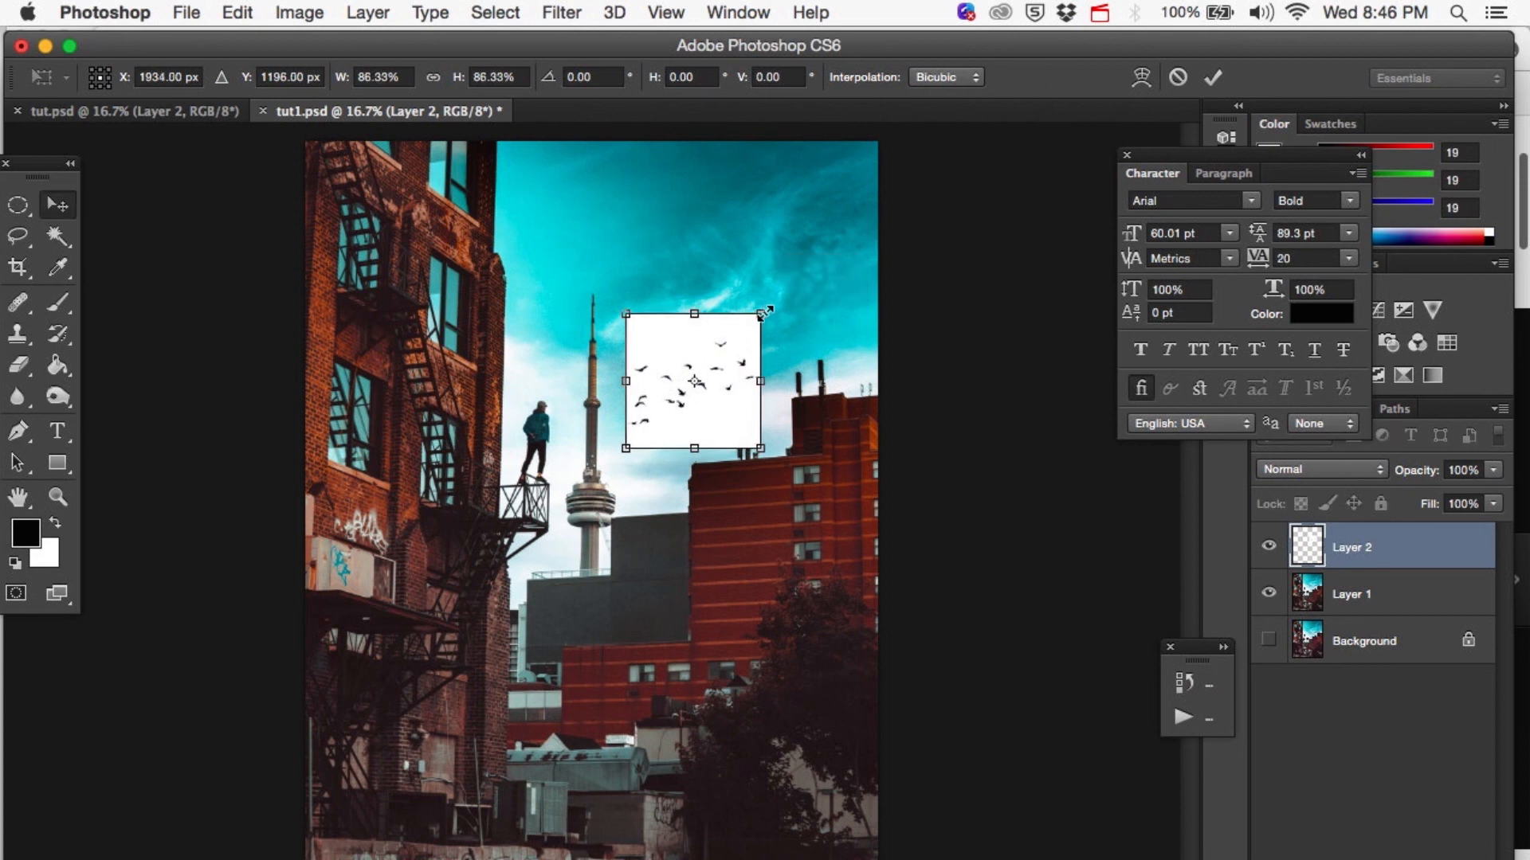
{"action": "key", "text": "Return"}
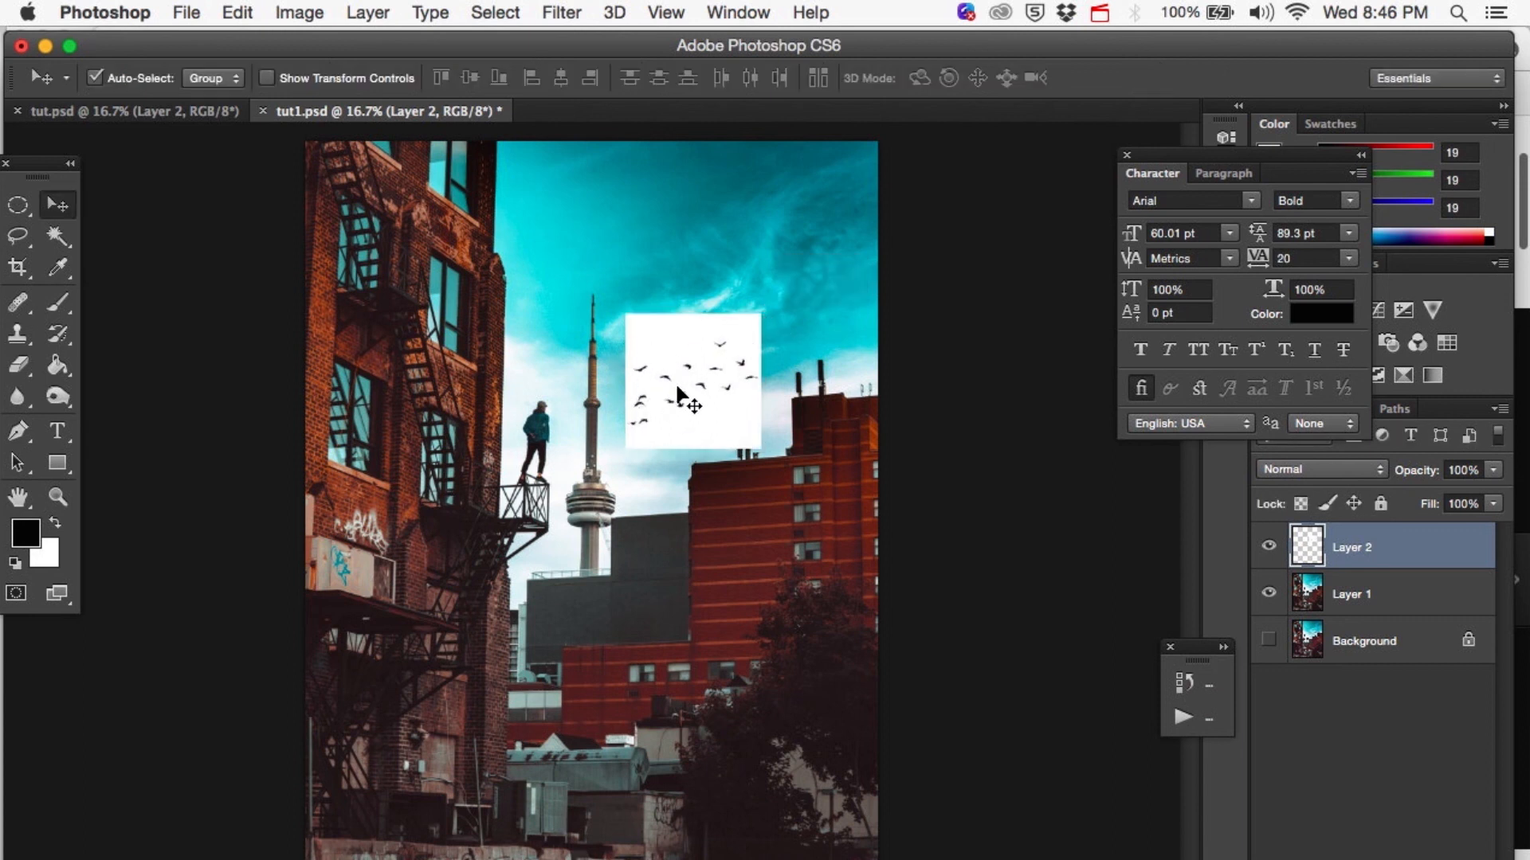
{"action": "left_click_drag", "start_coordinate": [677, 387], "coordinate": [672, 390]}
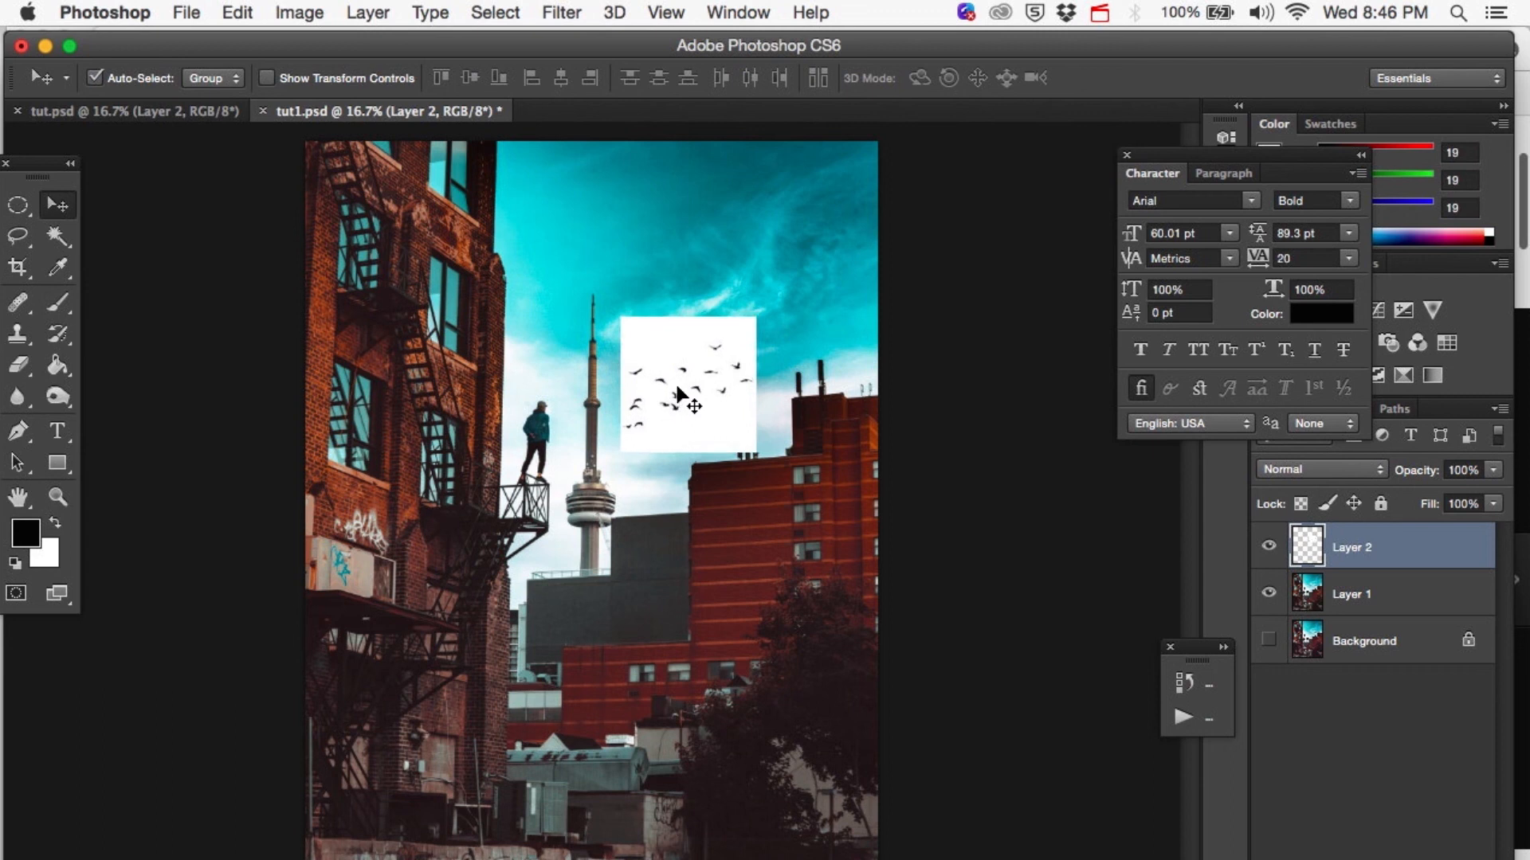
Set the bird layer's blend mode to Color Burn.
{"action": "left_click", "coordinate": [1270, 470]}
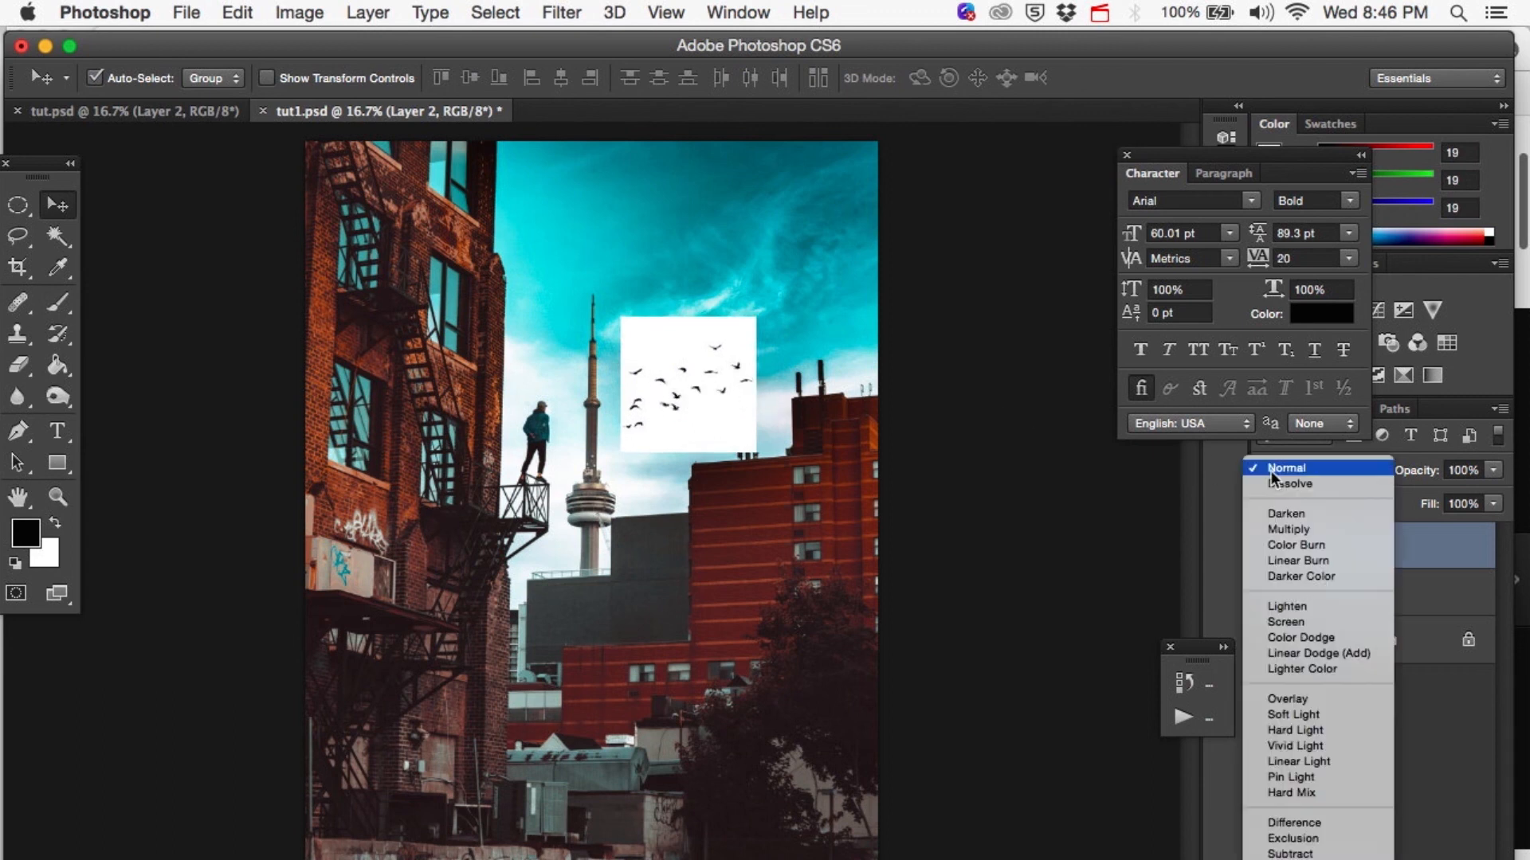
{"action": "left_click", "coordinate": [1280, 544]}
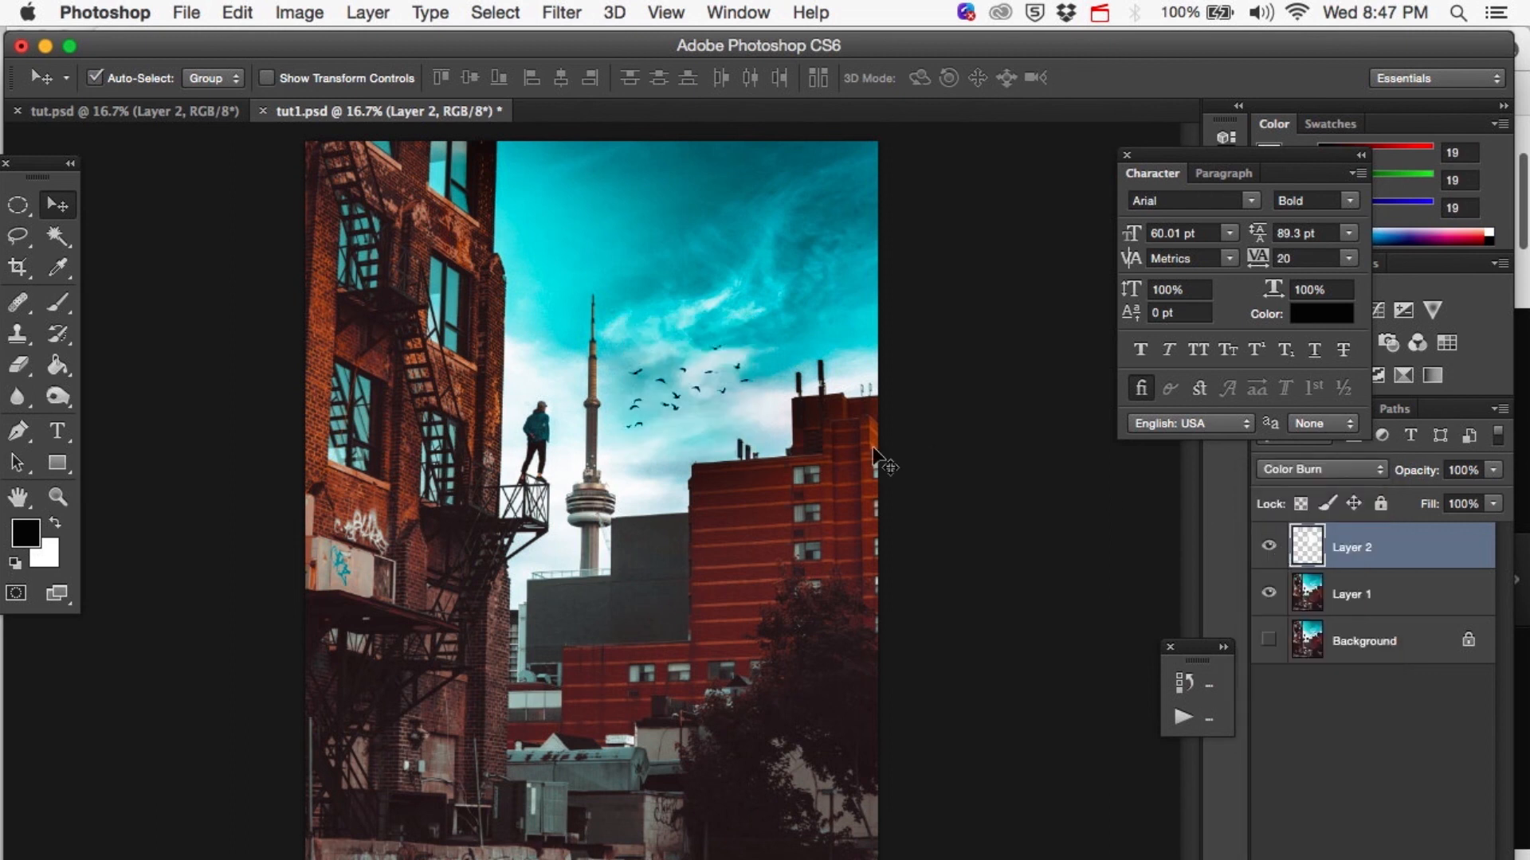
Apply an Exposure adjustment to the bird layer with the Offset raised to about +0.0347.
{"action": "scroll", "coordinate": [674, 430], "scroll_direction": "up", "scroll_amount": 3}
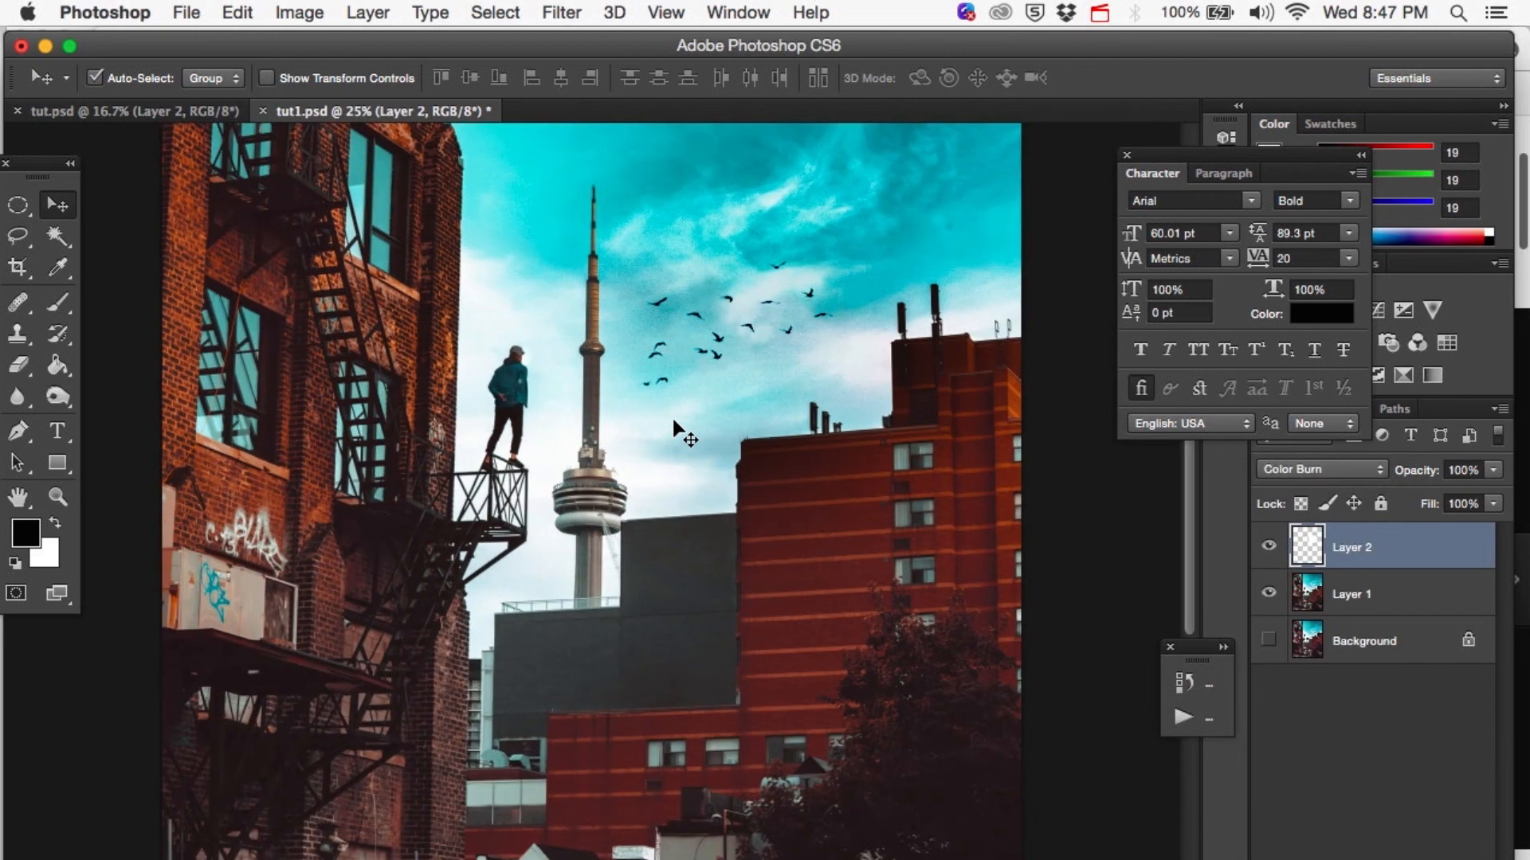
{"action": "scroll", "coordinate": [674, 430], "scroll_direction": "up", "scroll_amount": 3}
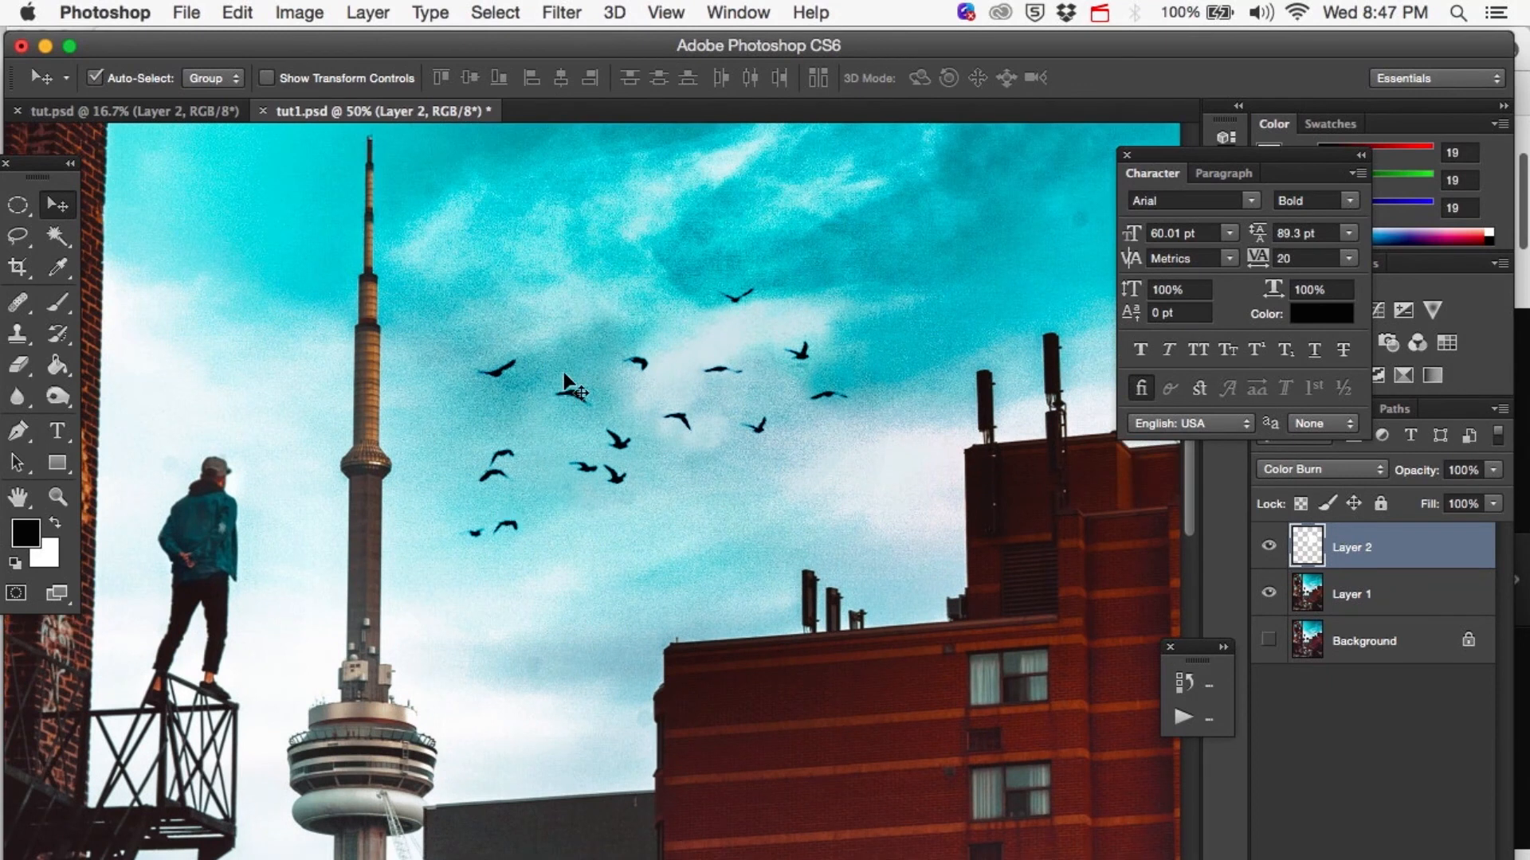
{"action": "left_click", "coordinate": [307, 13]}
{"action": "mouse_move", "coordinate": [338, 86]}
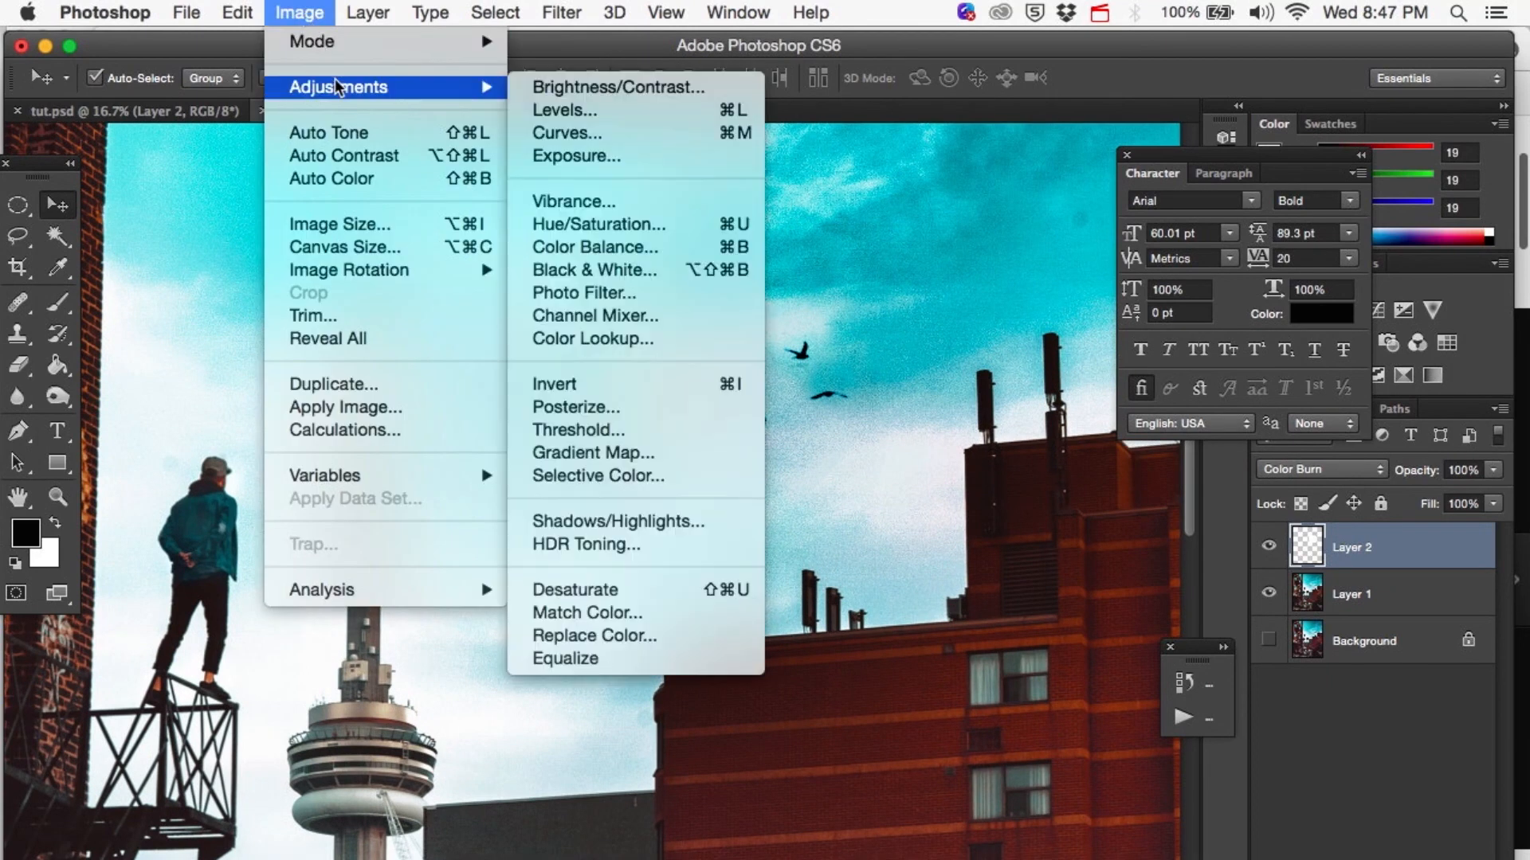
{"action": "left_click", "coordinate": [547, 156]}
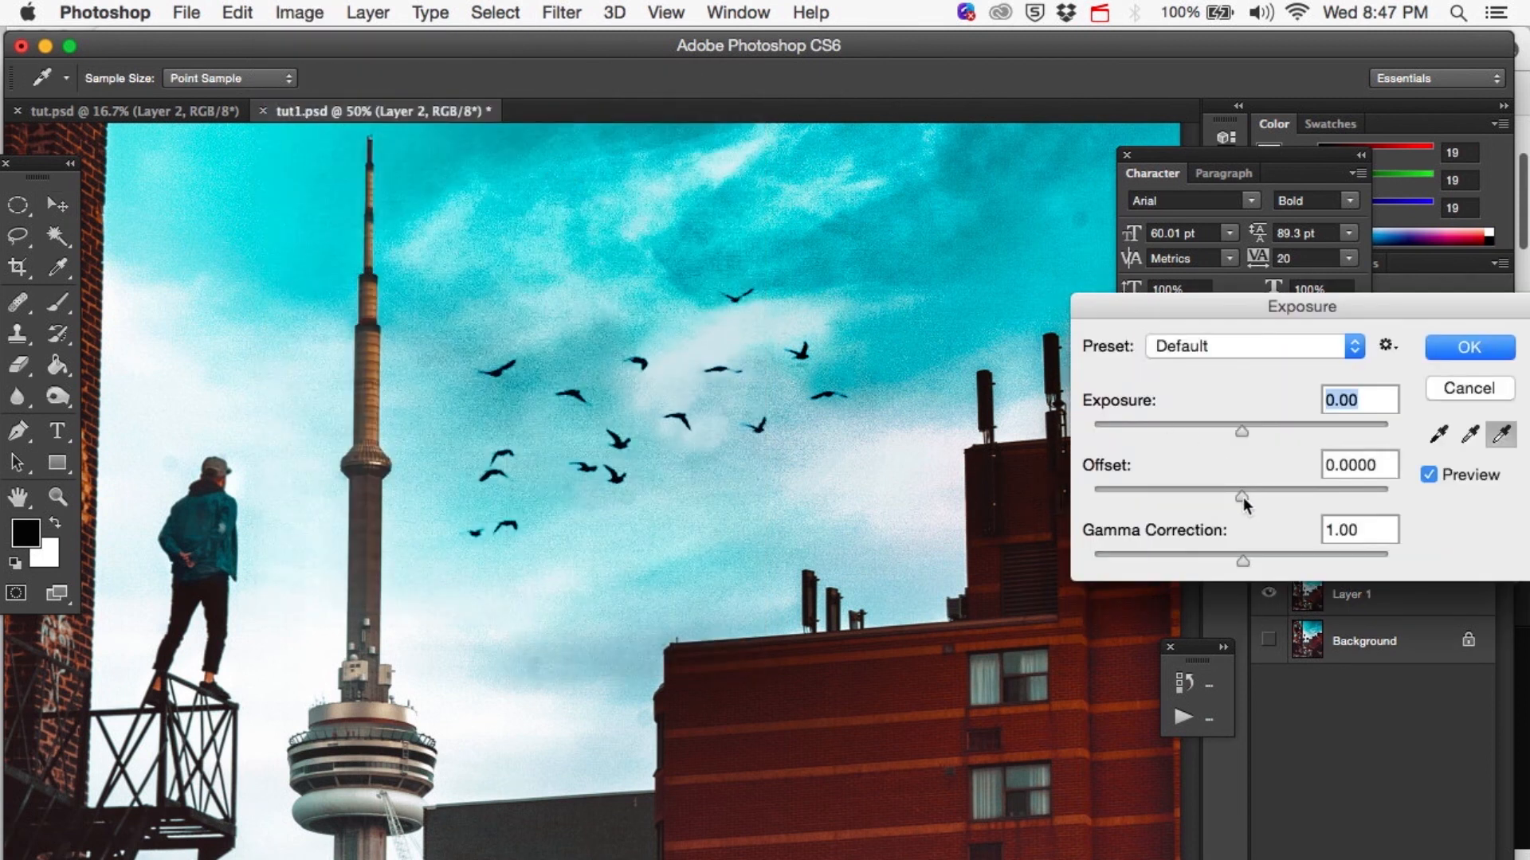
{"action": "left_click_drag", "start_coordinate": [1243, 495], "coordinate": [1251, 494]}
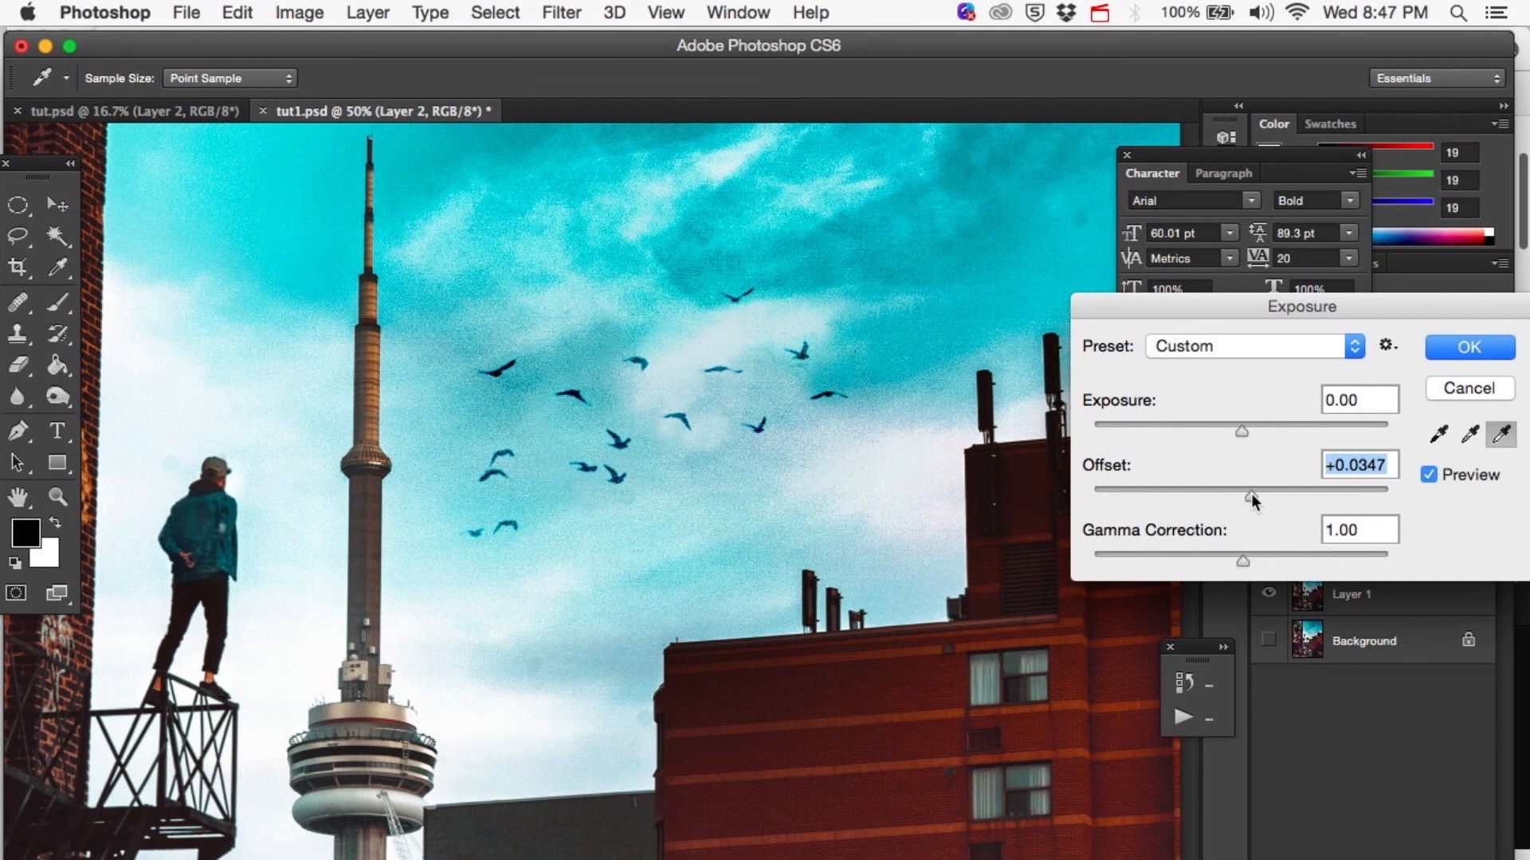
{"action": "key", "text": "Return"}
Lower the bird layer's opacity to about 76%.
{"action": "left_click", "coordinate": [1494, 477]}
{"action": "left_click_drag", "start_coordinate": [1486, 496], "coordinate": [1446, 494]}
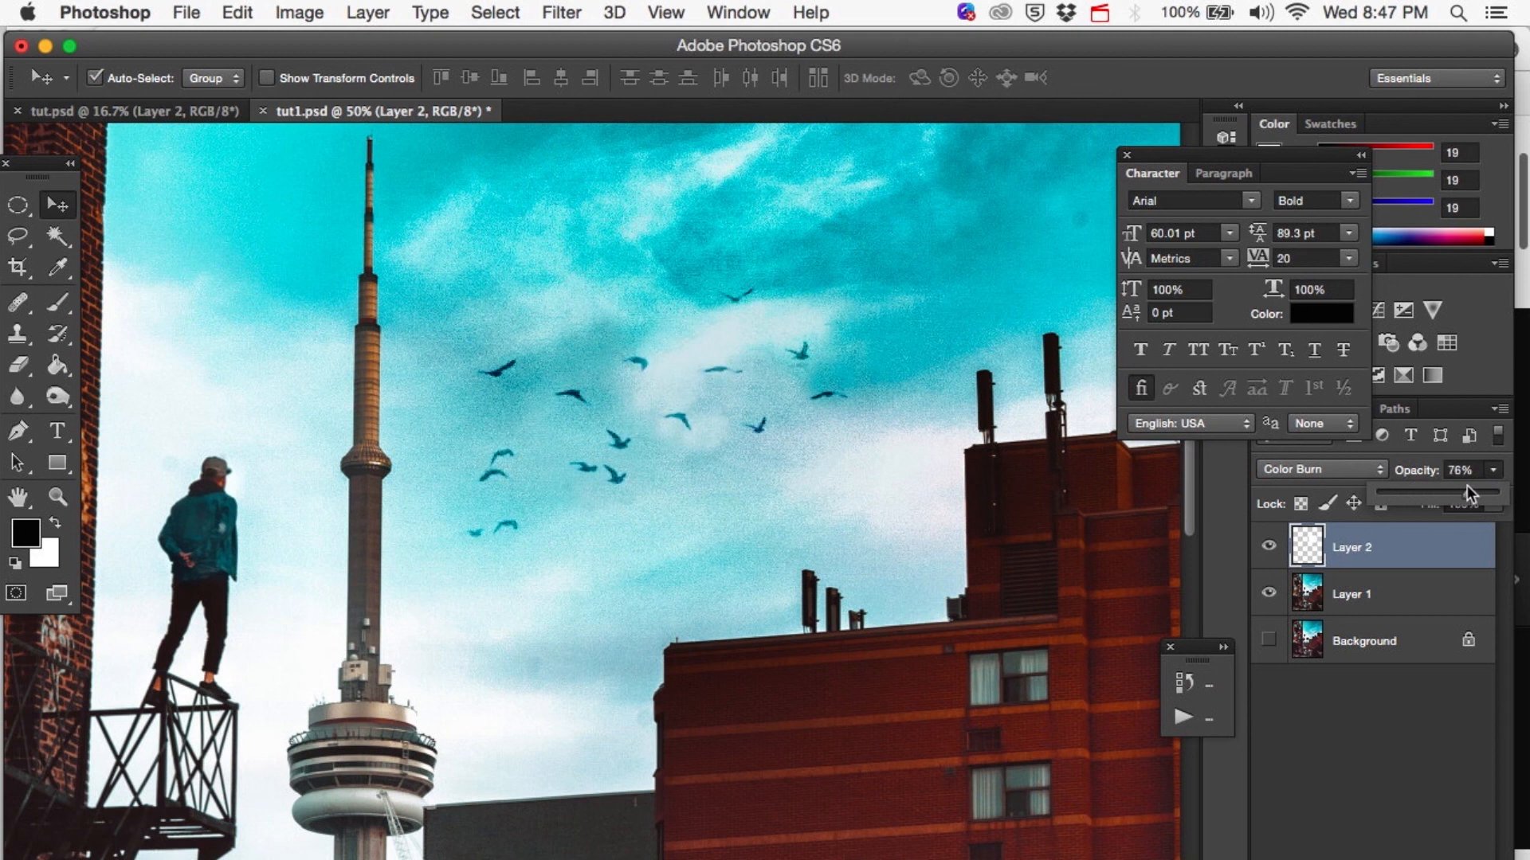
{"action": "left_click", "coordinate": [948, 503]}
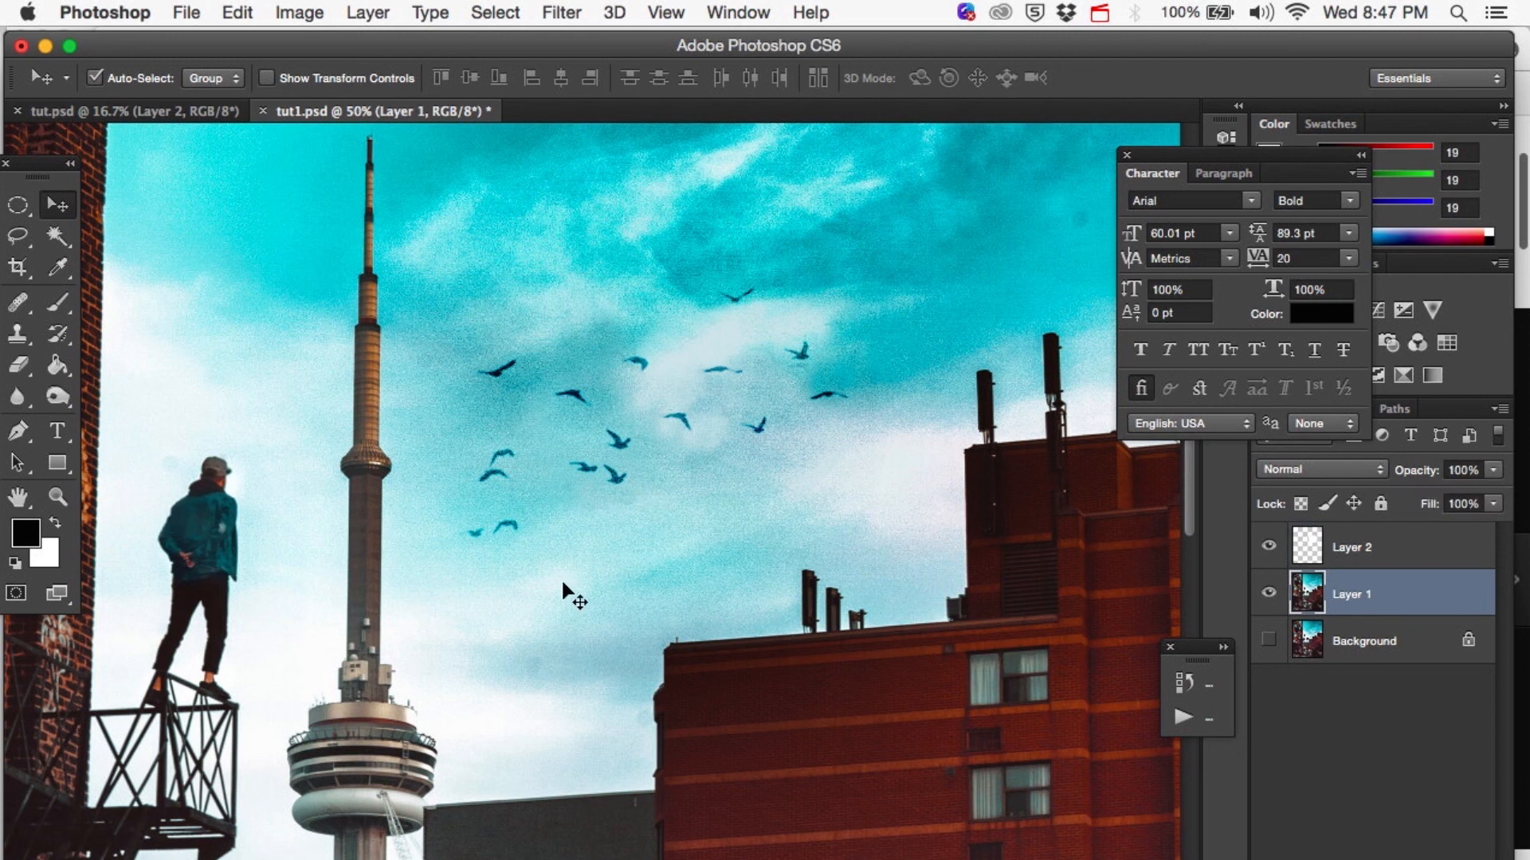
View the whole photo and toggle the top layer's visibility repeatedly to compare the finished teal-and-orange edit with the original IMG_8192 photo.
{"action": "key", "text": "super+minus"}
{"action": "key", "text": "super+minus"}
{"action": "key", "text": "super+minus"}
{"action": "key", "text": "super+minus"}
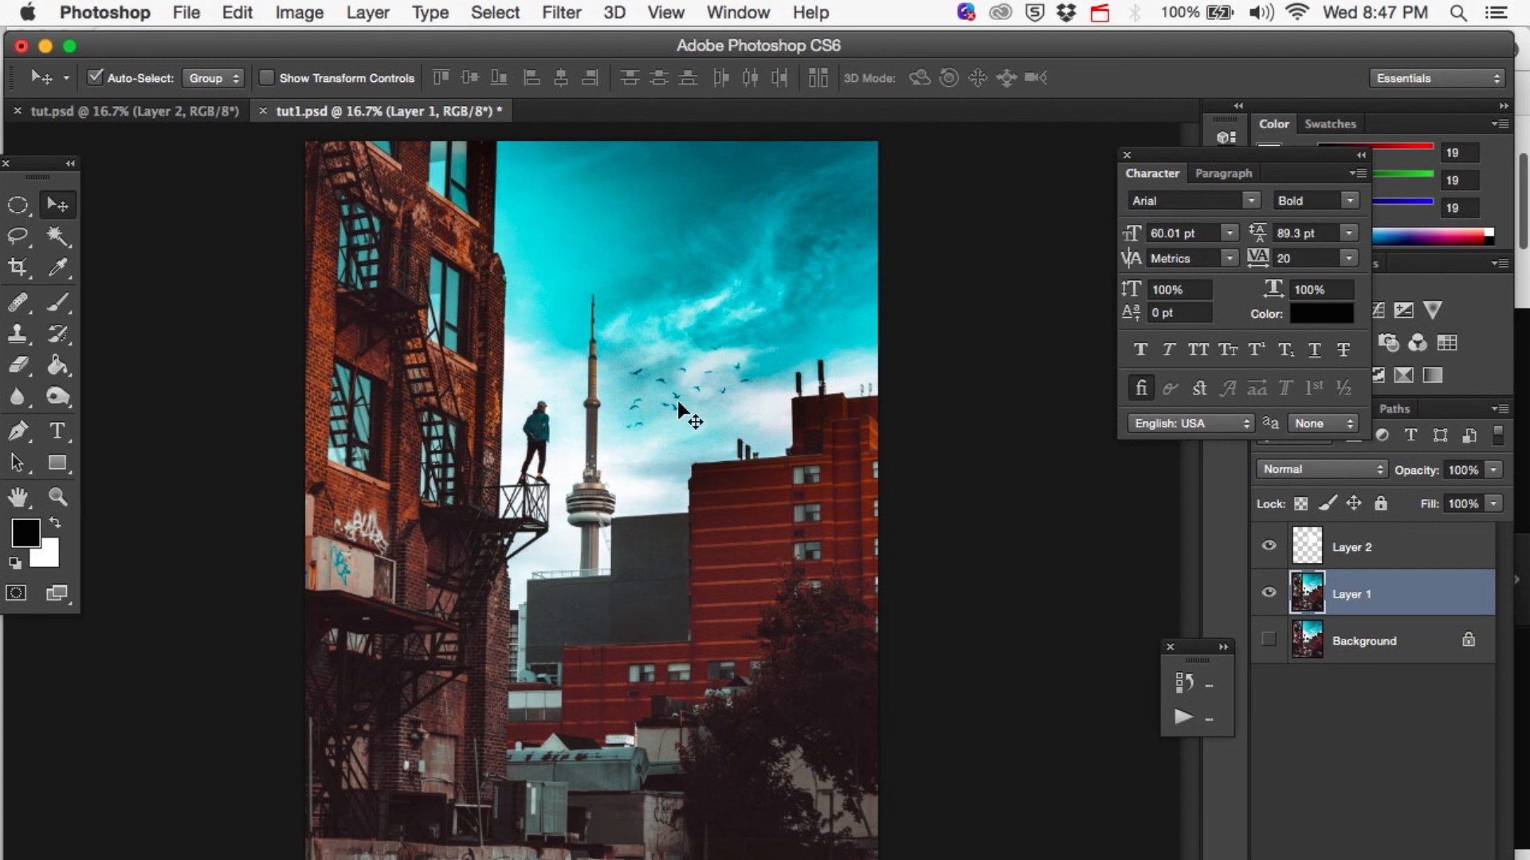
{"action": "left_click", "coordinate": [1267, 546]}
{"action": "left_click", "coordinate": [1267, 547]}
{"action": "left_click", "coordinate": [1267, 546]}
{"action": "left_click", "coordinate": [1267, 547]}
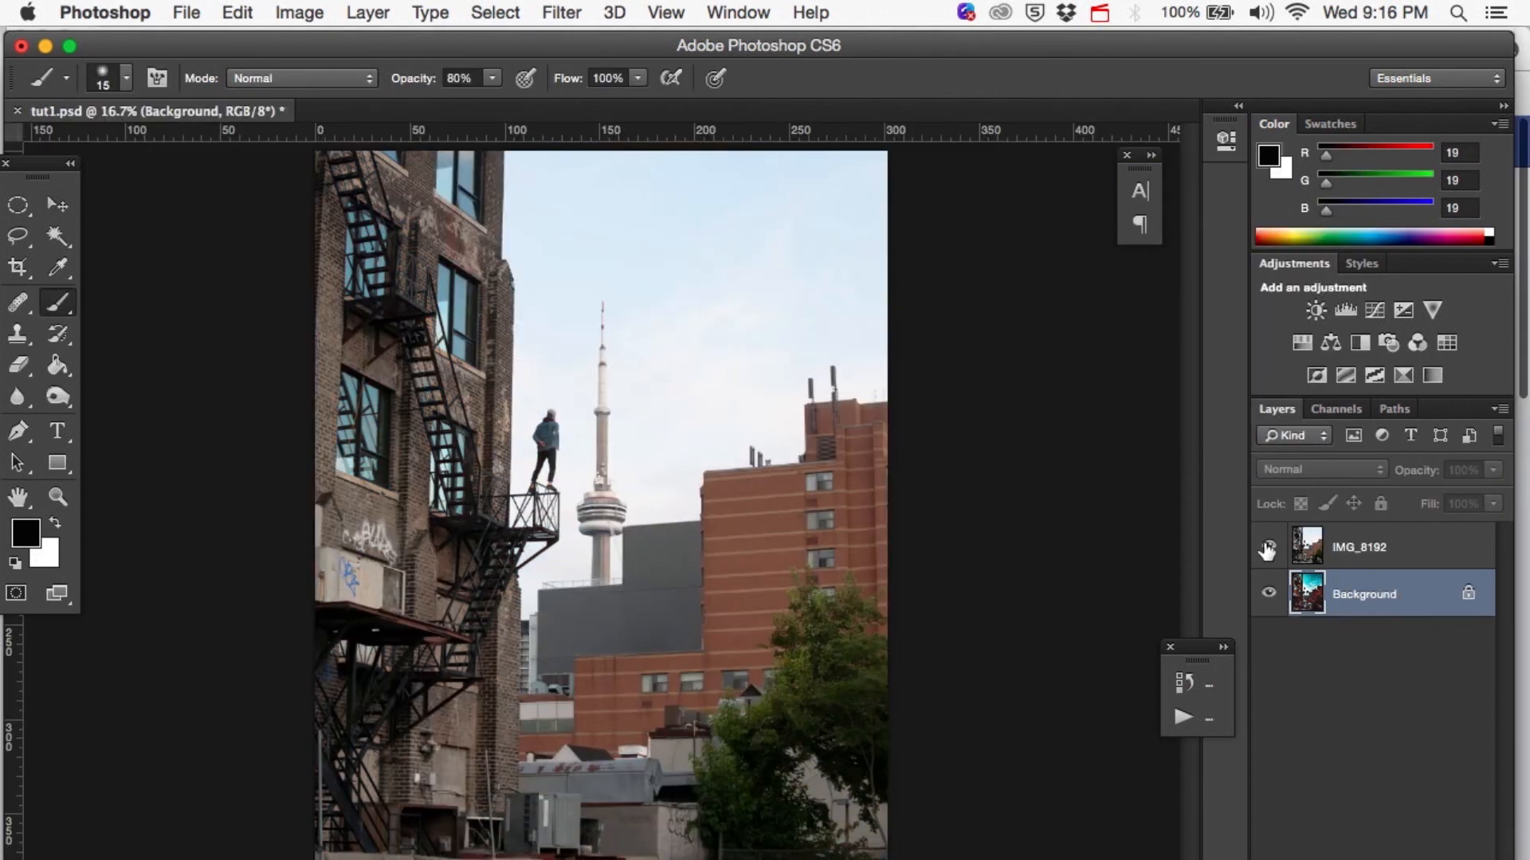
{"action": "left_click", "coordinate": [1267, 546]}
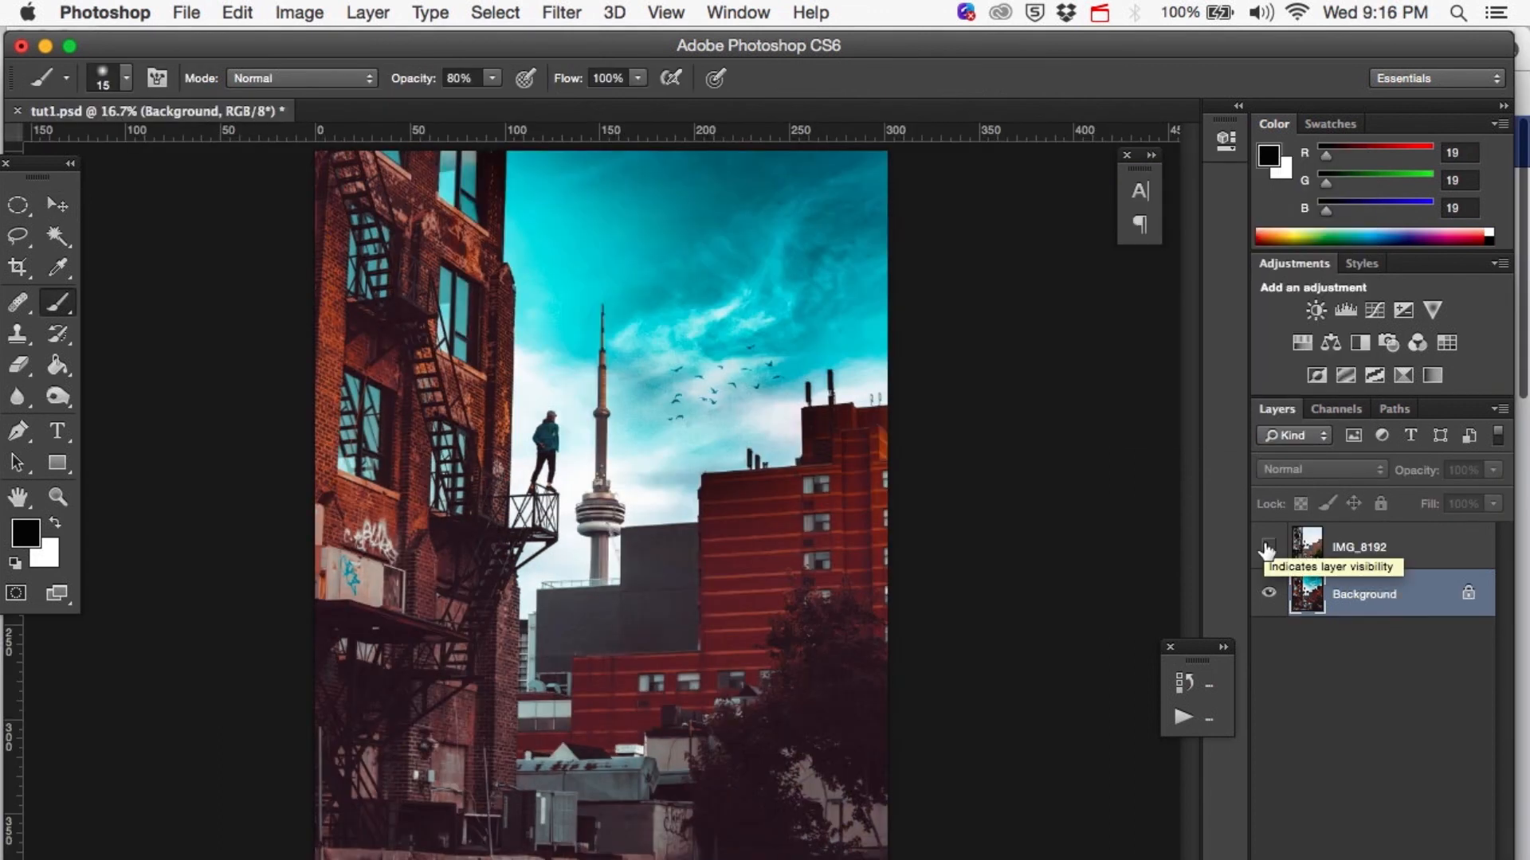
{"action": "left_click", "coordinate": [1267, 546]}
{"action": "left_click", "coordinate": [1267, 547]}
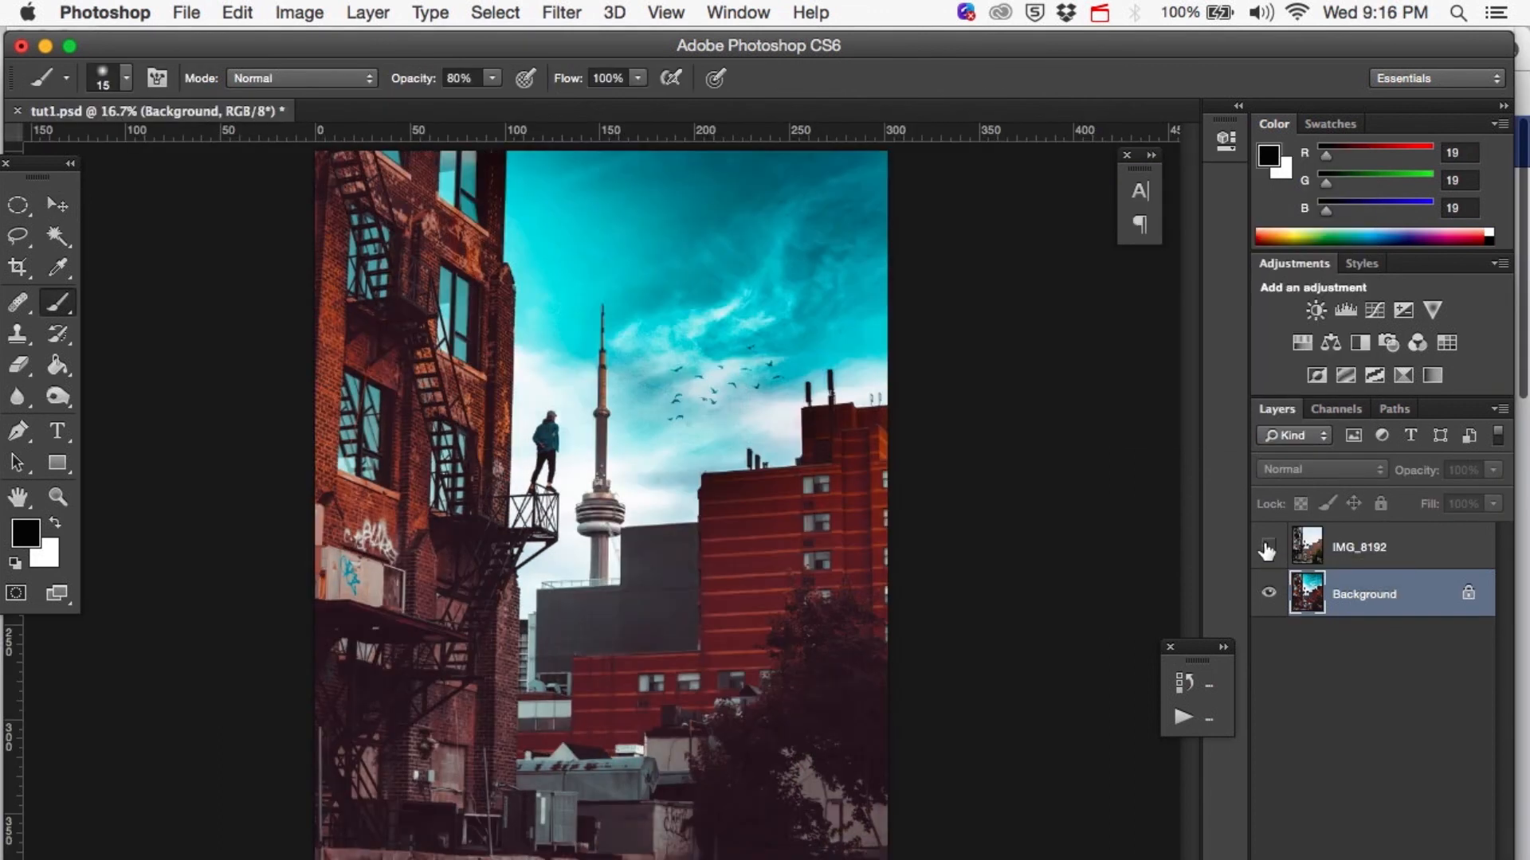
{"action": "left_click", "coordinate": [1267, 548]}
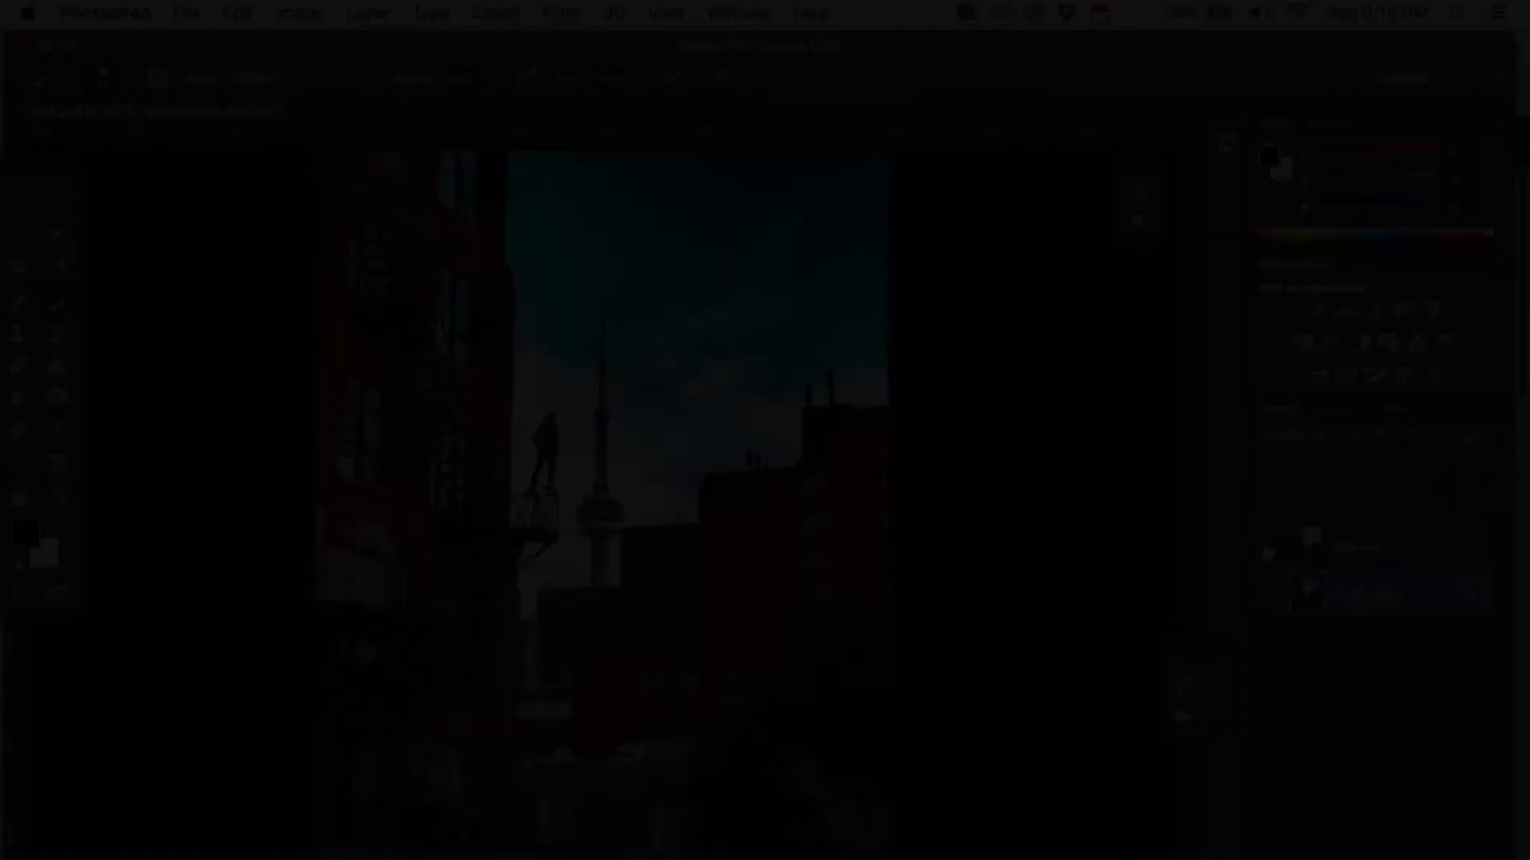